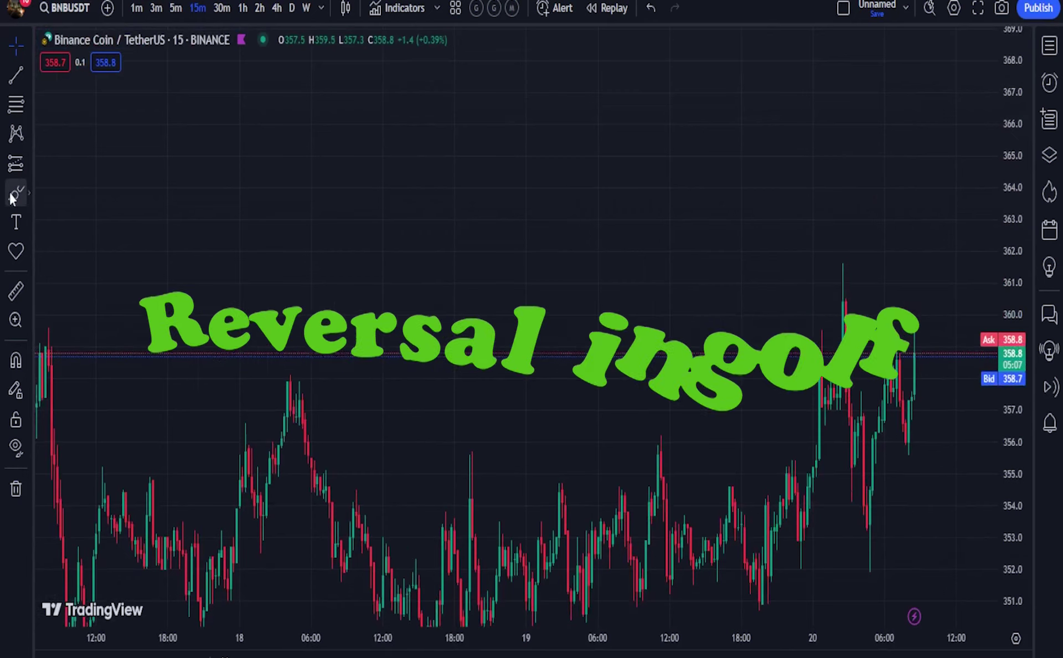
Brush a price path above the candles with two peaks at a horizontal line near 365, a deeper dip and breakout, and handwrite "reversal".
{"action": "mouse_move", "coordinate": [340, 234]}
{"action": "left_mouse_down"}
{"action": "mouse_move", "coordinate": [351, 151]}
{"action": "mouse_move", "coordinate": [425, 258]}
{"action": "left_mouse_up"}
{"action": "left_click_drag", "start_coordinate": [533, 154], "coordinate": [323, 159]}
{"action": "mouse_move", "coordinate": [446, 155]}
{"action": "left_mouse_down"}
{"action": "mouse_move", "coordinate": [491, 196]}
{"action": "mouse_move", "coordinate": [540, 334]}
{"action": "left_mouse_up"}
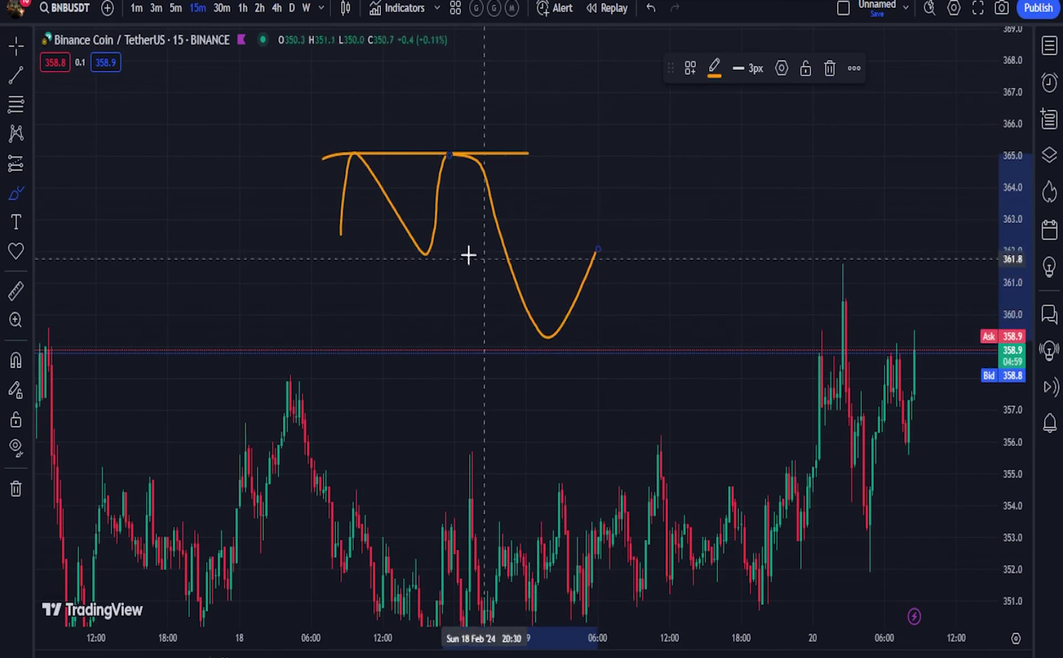
{"action": "mouse_move", "coordinate": [596, 253]}
{"action": "left_mouse_down"}
{"action": "mouse_move", "coordinate": [609, 147]}
{"action": "mouse_move", "coordinate": [716, 27]}
{"action": "left_mouse_up"}
{"action": "left_click_drag", "start_coordinate": [714, 155], "coordinate": [405, 153]}
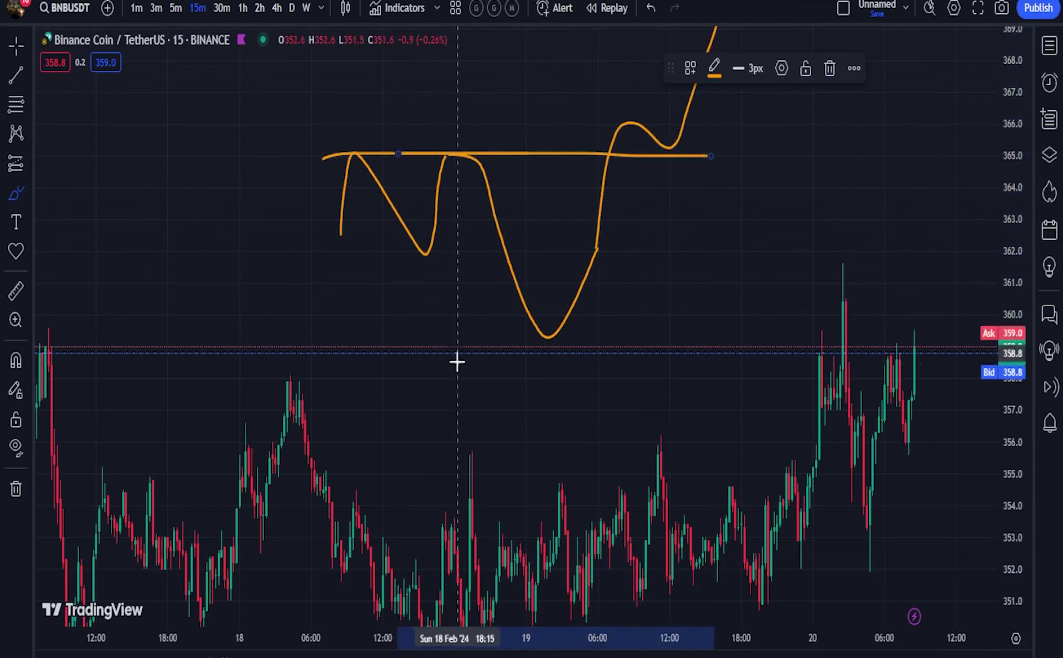
{"action": "left_click_drag", "start_coordinate": [610, 217], "coordinate": [633, 224]}
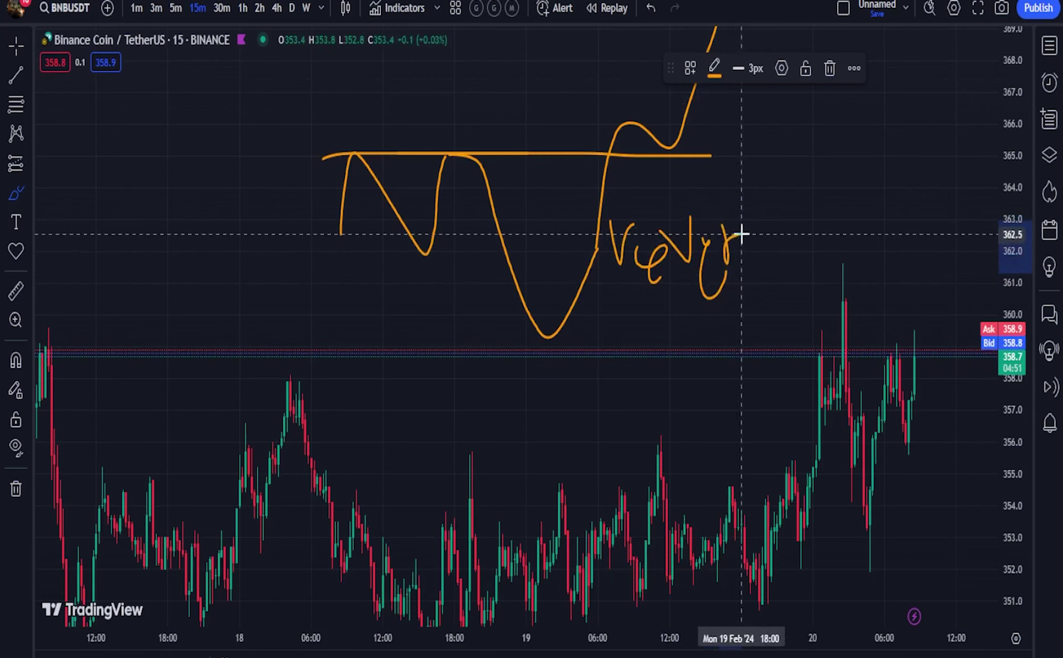
{"action": "mouse_move", "coordinate": [748, 265]}
{"action": "left_mouse_down"}
{"action": "mouse_move", "coordinate": [787, 223]}
{"action": "mouse_move", "coordinate": [810, 284]}
{"action": "mouse_move", "coordinate": [788, 262]}
{"action": "left_mouse_up"}
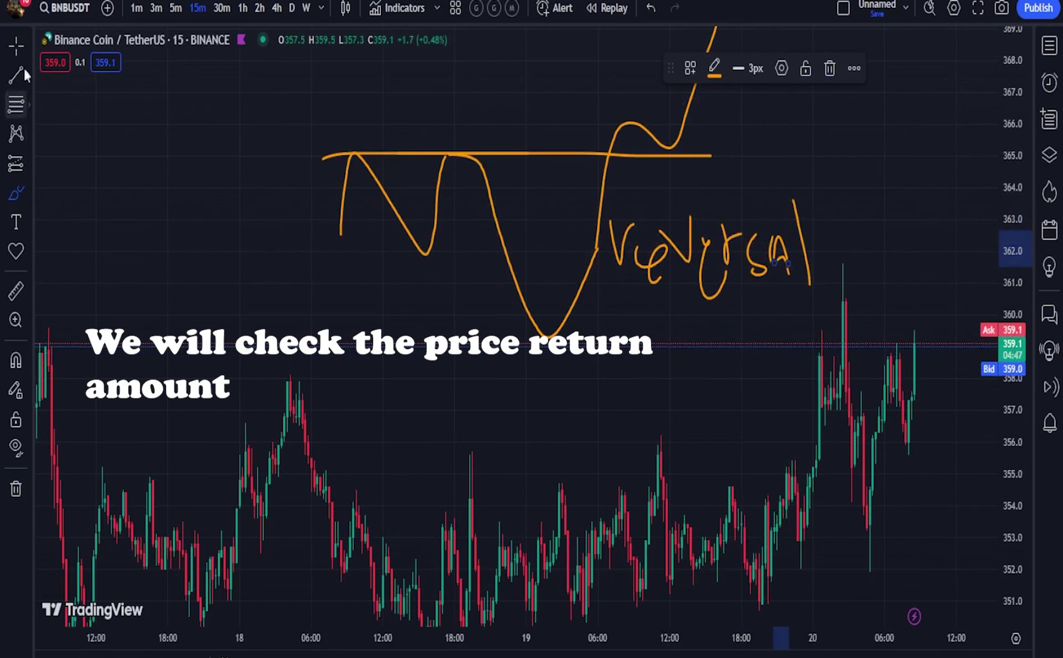
Remove all the freehand drawings from the chart.
{"action": "right_click", "coordinate": [490, 63]}
{"action": "left_click", "coordinate": [592, 408]}
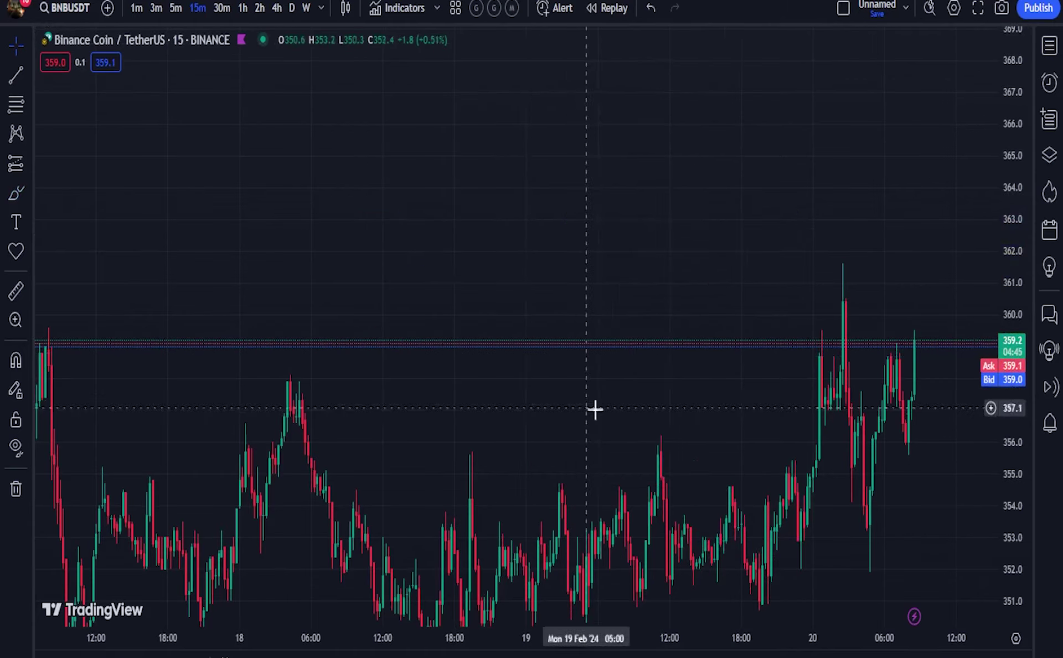
Brush a horizontal resistance line at about 364.6 across the 15 to 16 February peaks.
{"action": "left_click_drag", "start_coordinate": [592, 408], "coordinate": [532, 247]}
{"action": "scroll", "coordinate": [532, 247], "scroll_direction": "up", "scroll_amount": 1}
{"action": "left_click_drag", "start_coordinate": [444, 335], "coordinate": [505, 254]}
{"action": "scroll", "coordinate": [505, 254], "scroll_direction": "down", "scroll_amount": 2}
{"action": "scroll", "coordinate": [180, 247], "scroll_direction": "up", "scroll_amount": 2}
{"action": "left_click_drag", "start_coordinate": [78, 191], "coordinate": [149, 202]}
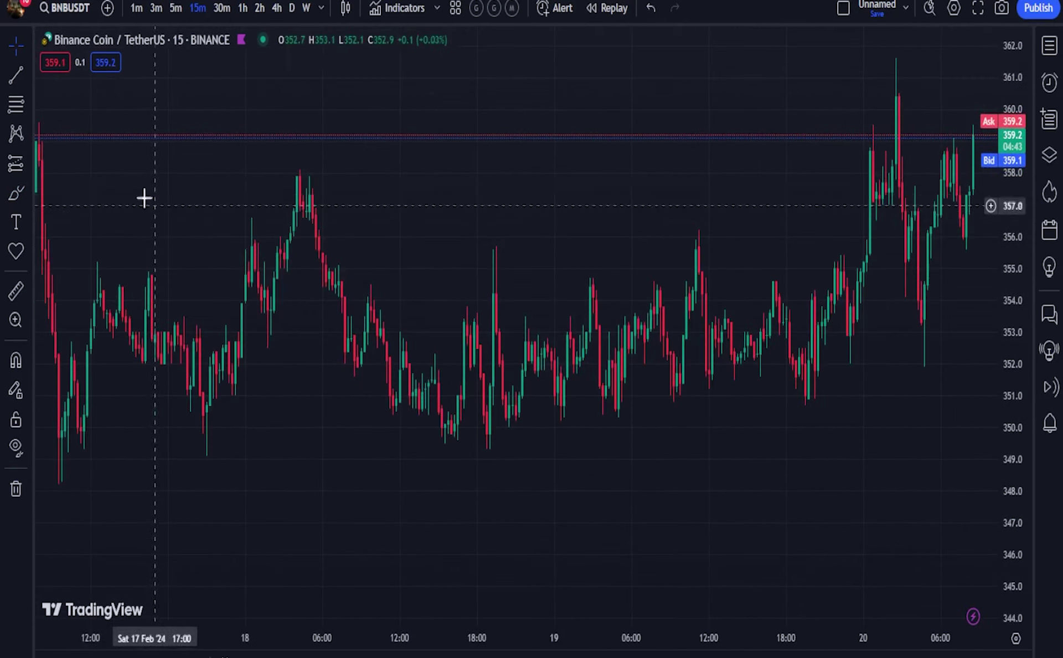
{"action": "left_click", "coordinate": [16, 194]}
{"action": "scroll", "coordinate": [232, 189], "scroll_direction": "down", "scroll_amount": 3}
{"action": "left_click_drag", "start_coordinate": [1012, 152], "coordinate": [1012, 355]}
{"action": "scroll", "coordinate": [830, 315], "scroll_direction": "down", "scroll_amount": 3}
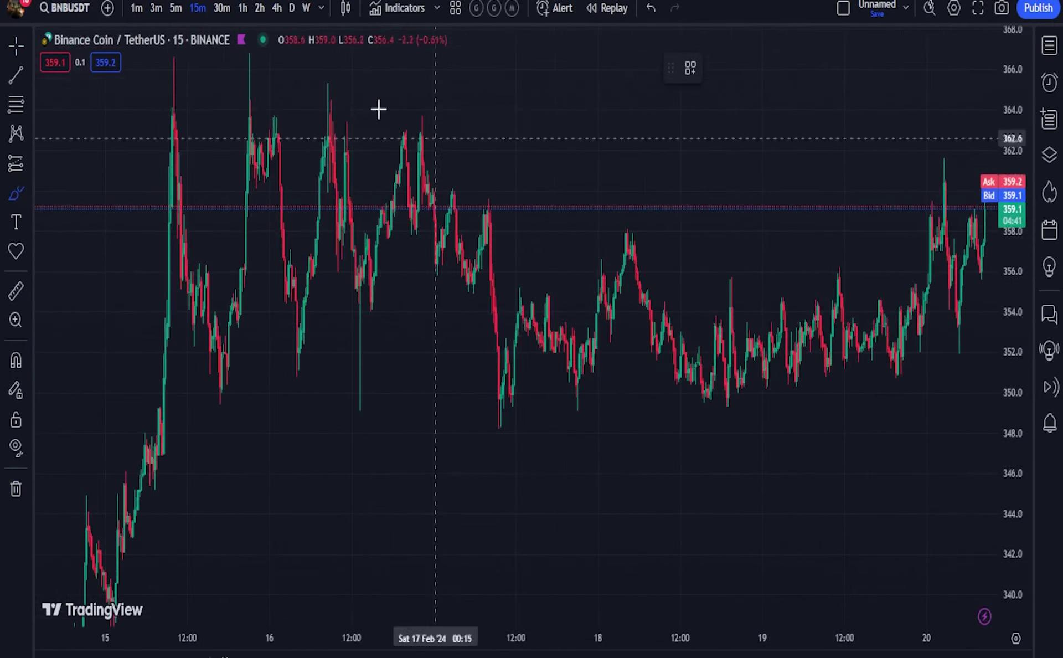
{"action": "left_click_drag", "start_coordinate": [502, 162], "coordinate": [110, 162]}
Brush a support line at about 347.5 beneath the range and circle the late 16 February peaks just under the resistance line.
{"action": "left_click", "coordinate": [16, 51]}
{"action": "left_click_drag", "start_coordinate": [302, 278], "coordinate": [586, 304]}
{"action": "scroll", "coordinate": [586, 304], "scroll_direction": "up", "scroll_amount": 5}
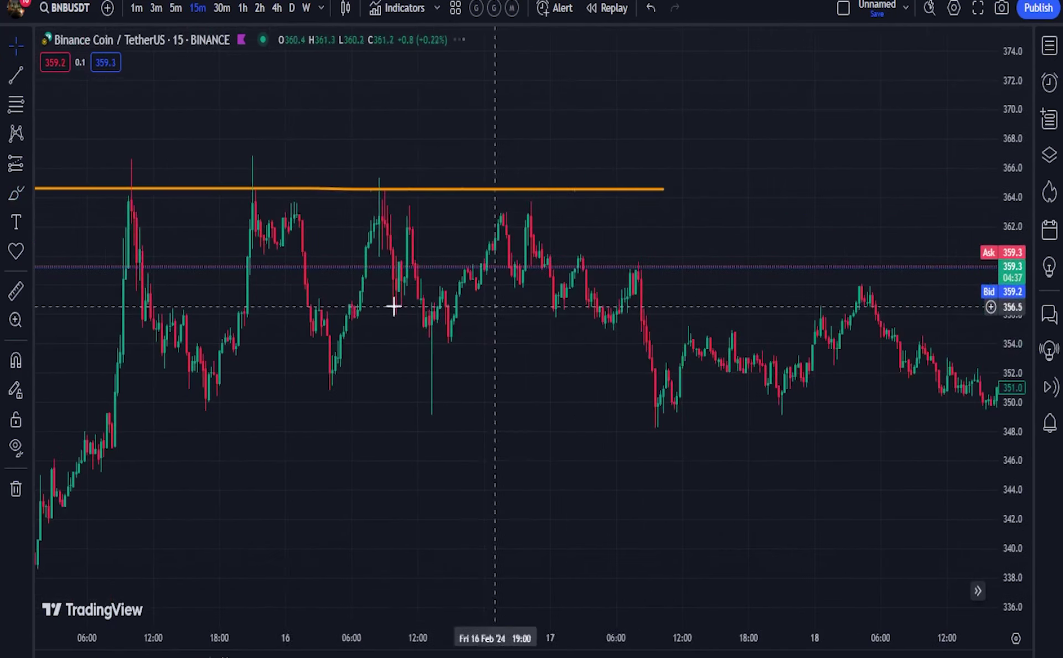
{"action": "left_click_drag", "start_coordinate": [277, 304], "coordinate": [355, 304]}
{"action": "left_click", "coordinate": [19, 196]}
{"action": "scroll", "coordinate": [147, 259], "scroll_direction": "up", "scroll_amount": 2}
{"action": "scroll", "coordinate": [211, 267], "scroll_direction": "down", "scroll_amount": 1}
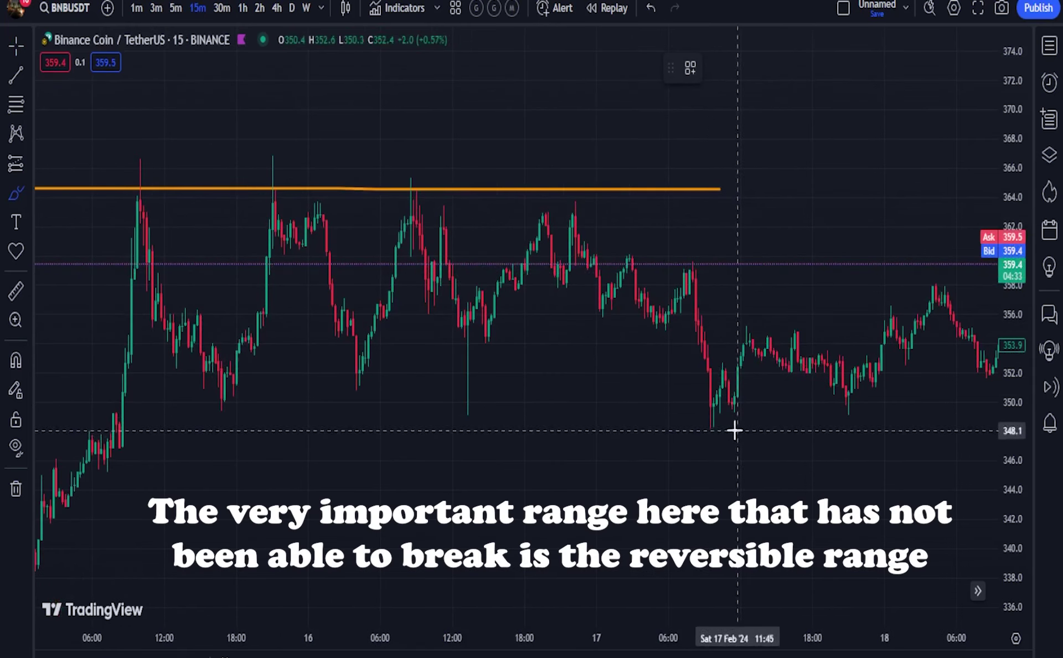
{"action": "mouse_move", "coordinate": [736, 430]}
{"action": "left_mouse_down"}
{"action": "mouse_move", "coordinate": [238, 440]}
{"action": "mouse_move", "coordinate": [71, 412]}
{"action": "left_mouse_up"}
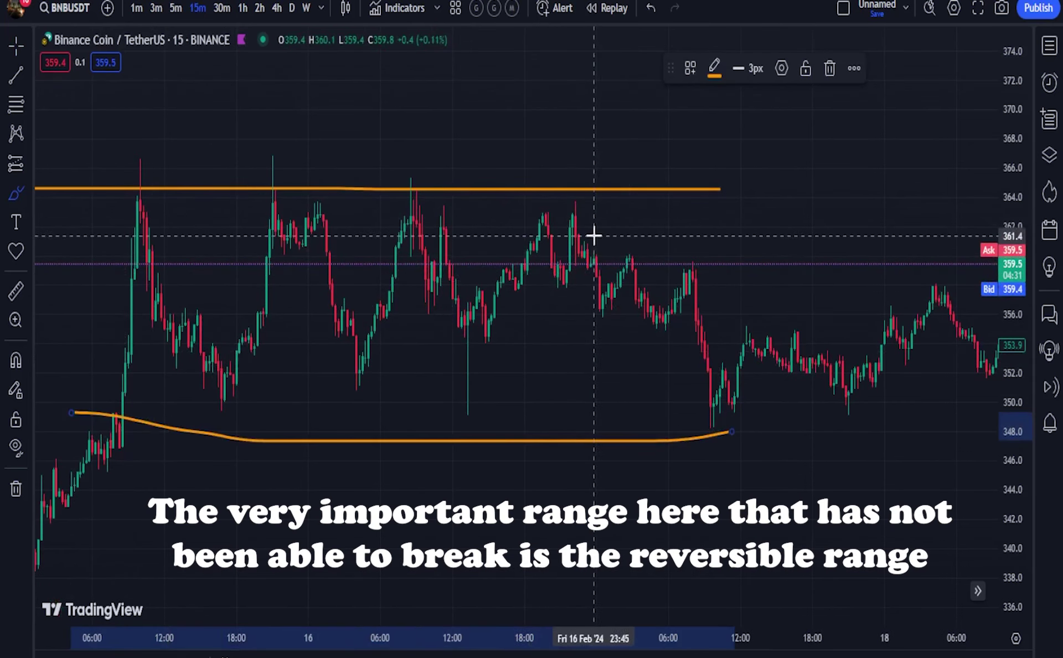
{"action": "left_click_drag", "start_coordinate": [555, 232], "coordinate": [556, 195]}
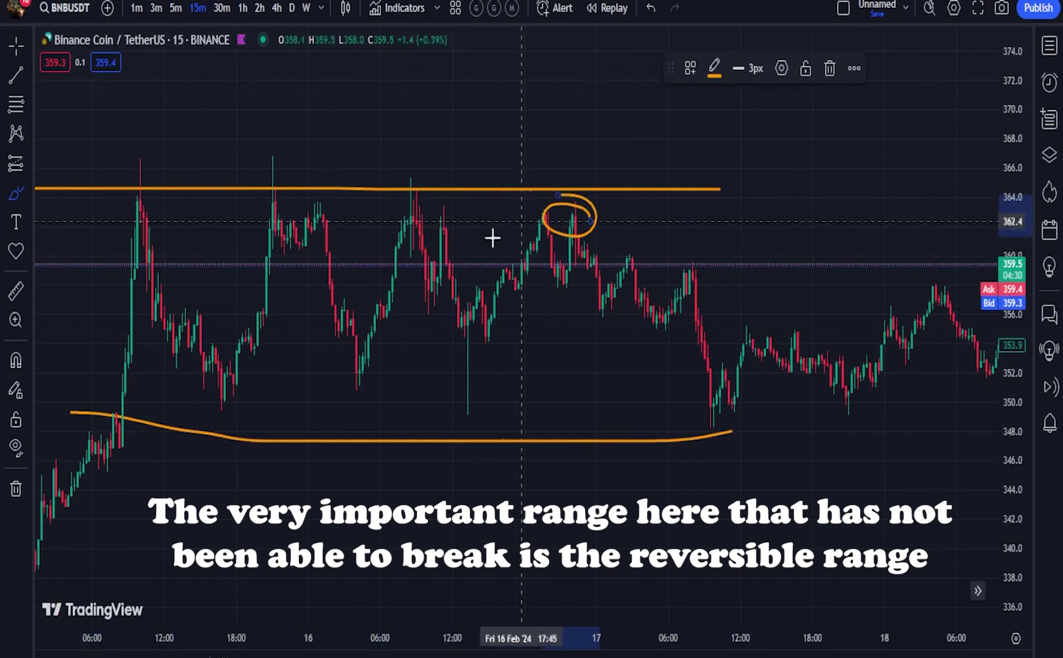
Place a Short Position at the circled peak, 16 February 22:00, with entry 361.0, stop 364.5 and target 347.7.
{"action": "left_click", "coordinate": [26, 164]}
{"action": "left_click", "coordinate": [88, 213]}
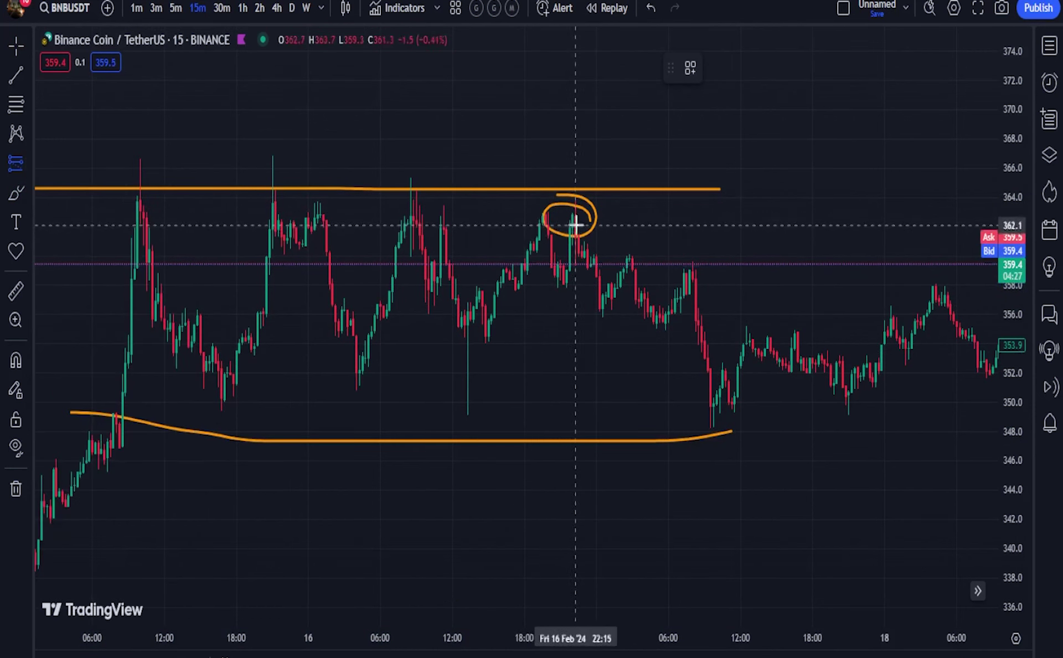
{"action": "left_click", "coordinate": [573, 239]}
{"action": "left_click_drag", "start_coordinate": [573, 155], "coordinate": [573, 190]}
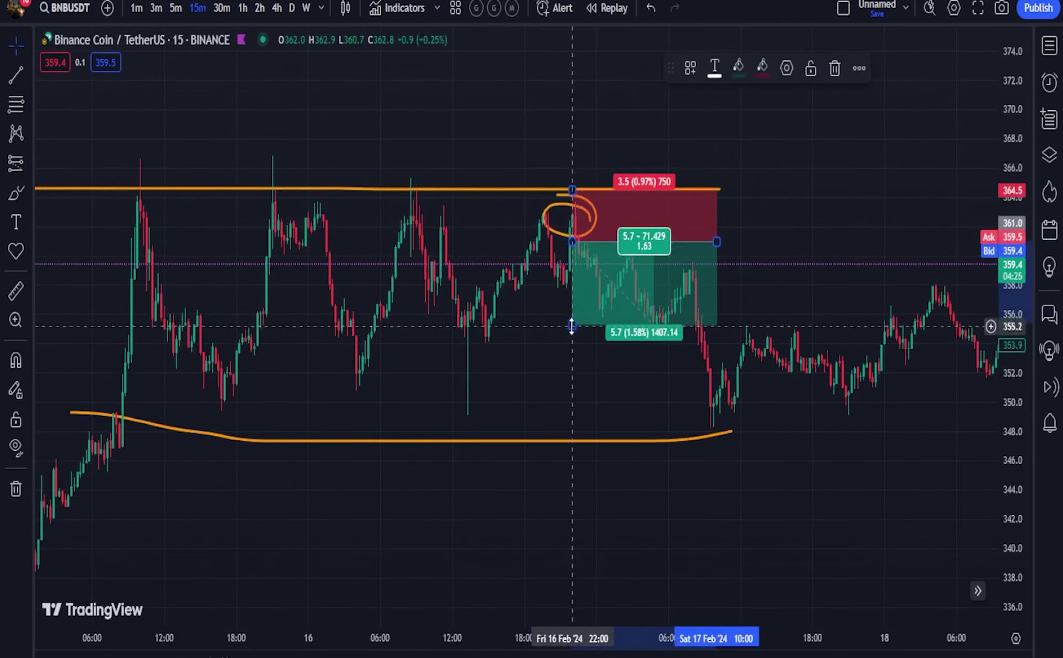
{"action": "left_click_drag", "start_coordinate": [572, 324], "coordinate": [590, 435]}
{"action": "left_click", "coordinate": [676, 493]}
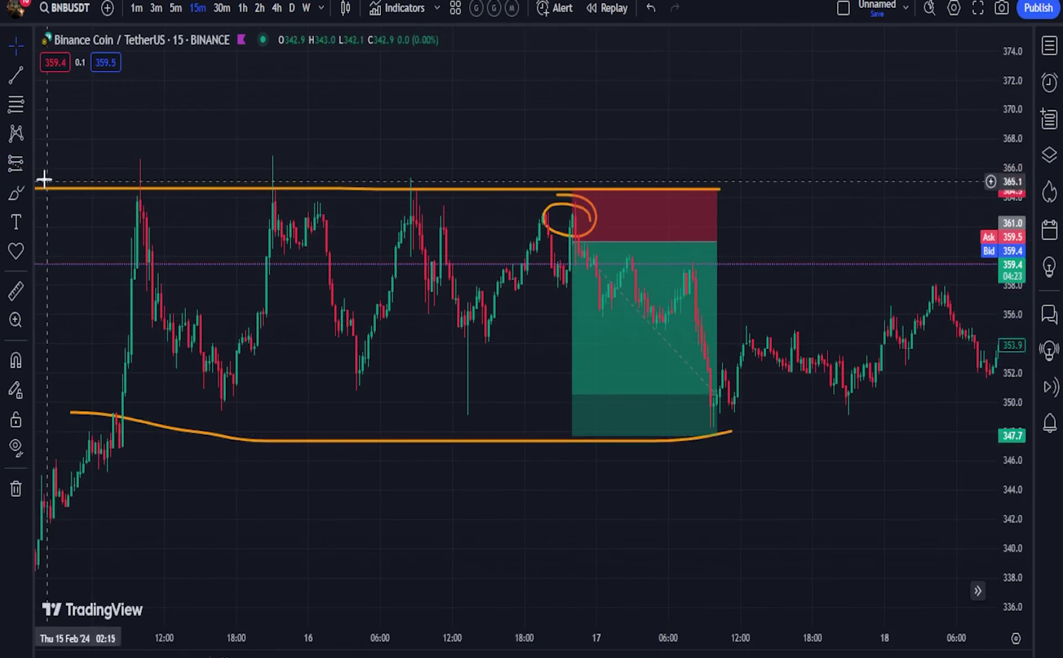
Add a second short position at the earlier 16 February 09:00 peak with entry 361.1 and target 348.3.
{"action": "left_click", "coordinate": [417, 238]}
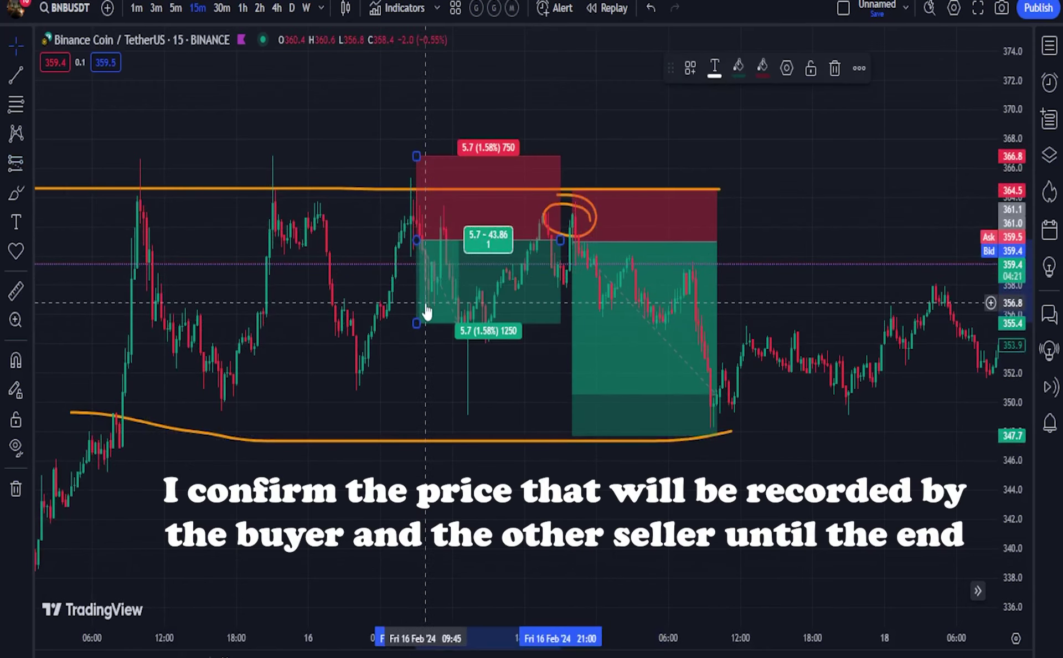
{"action": "left_click_drag", "start_coordinate": [425, 331], "coordinate": [425, 434]}
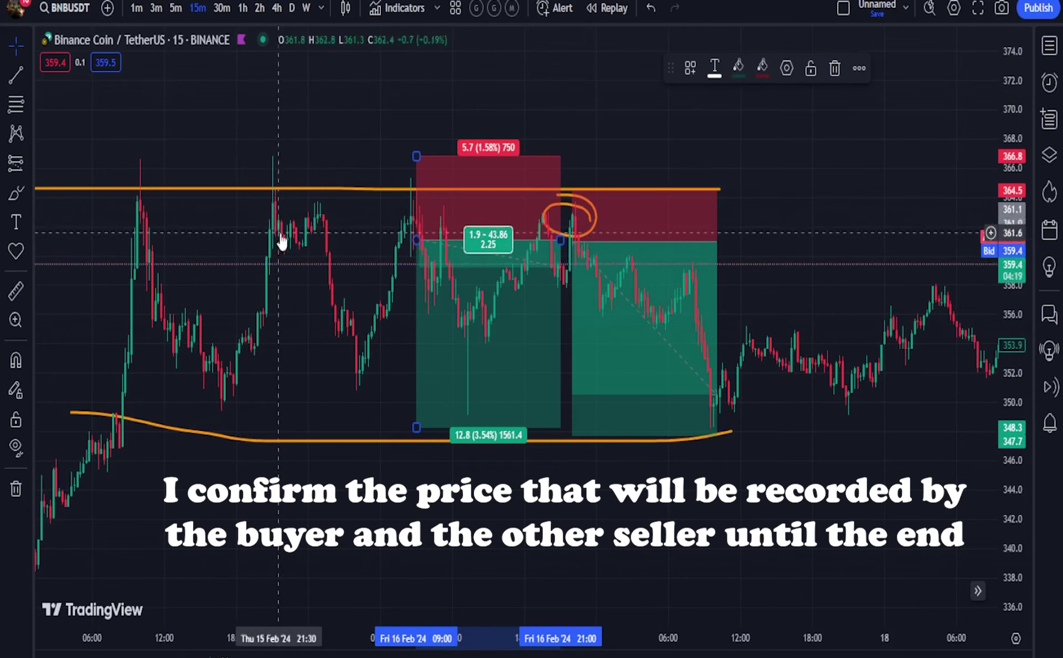
Brush a descending trend line over the decline before 12 February and a horizontal line at about 319 to the 13 February low.
{"action": "left_click_drag", "start_coordinate": [809, 286], "coordinate": [319, 167]}
{"action": "left_click_drag", "start_coordinate": [651, 235], "coordinate": [396, 248]}
{"action": "scroll", "coordinate": [345, 254], "scroll_direction": "down", "scroll_amount": 5}
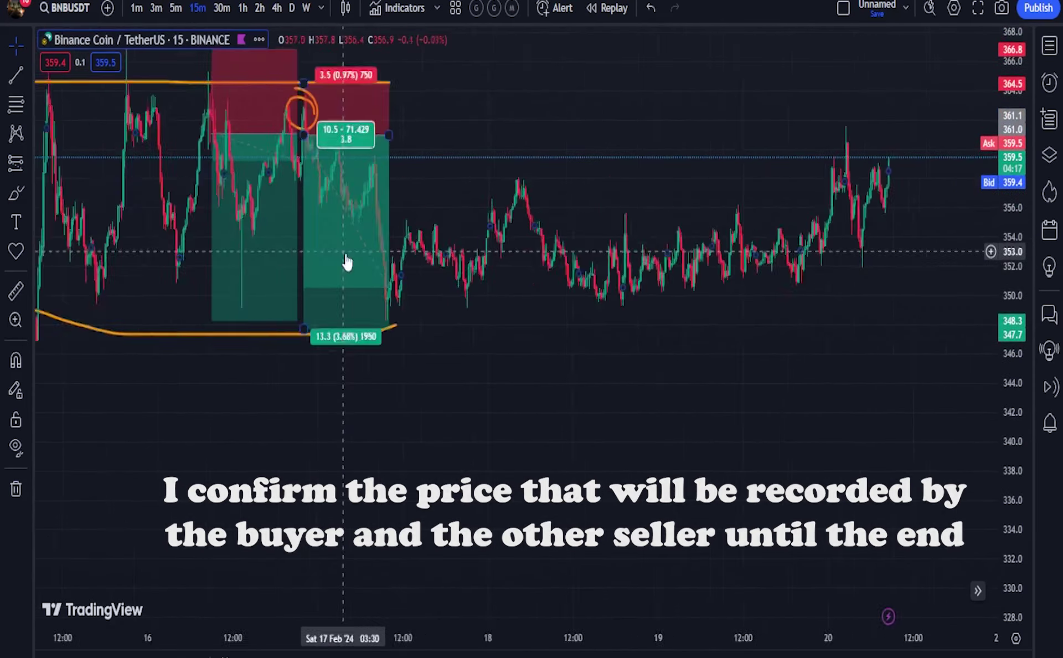
{"action": "scroll", "coordinate": [344, 254], "scroll_direction": "down", "scroll_amount": 2}
{"action": "left_click_drag", "start_coordinate": [464, 354], "coordinate": [914, 371]}
{"action": "left_click_drag", "start_coordinate": [650, 391], "coordinate": [657, 264]}
{"action": "scroll", "coordinate": [657, 264], "scroll_direction": "up", "scroll_amount": 5}
{"action": "left_click_drag", "start_coordinate": [507, 421], "coordinate": [756, 285]}
{"action": "scroll", "coordinate": [769, 290], "scroll_direction": "down", "scroll_amount": 6}
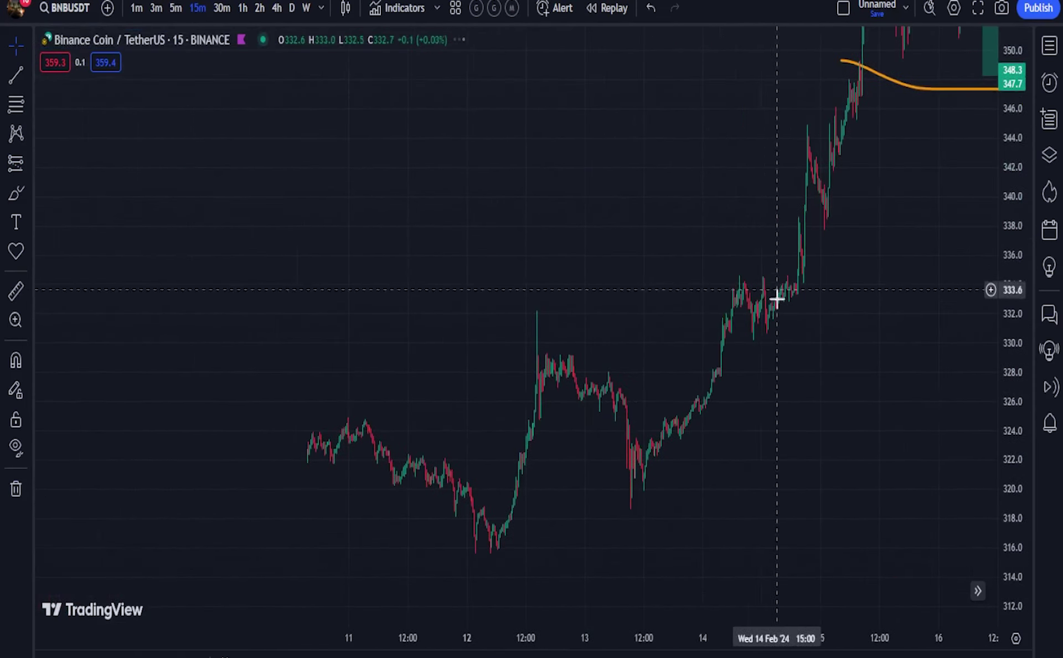
{"action": "left_click_drag", "start_coordinate": [730, 377], "coordinate": [745, 297]}
{"action": "scroll", "coordinate": [745, 296], "scroll_direction": "up", "scroll_amount": 4}
{"action": "left_click_drag", "start_coordinate": [602, 377], "coordinate": [587, 377]}
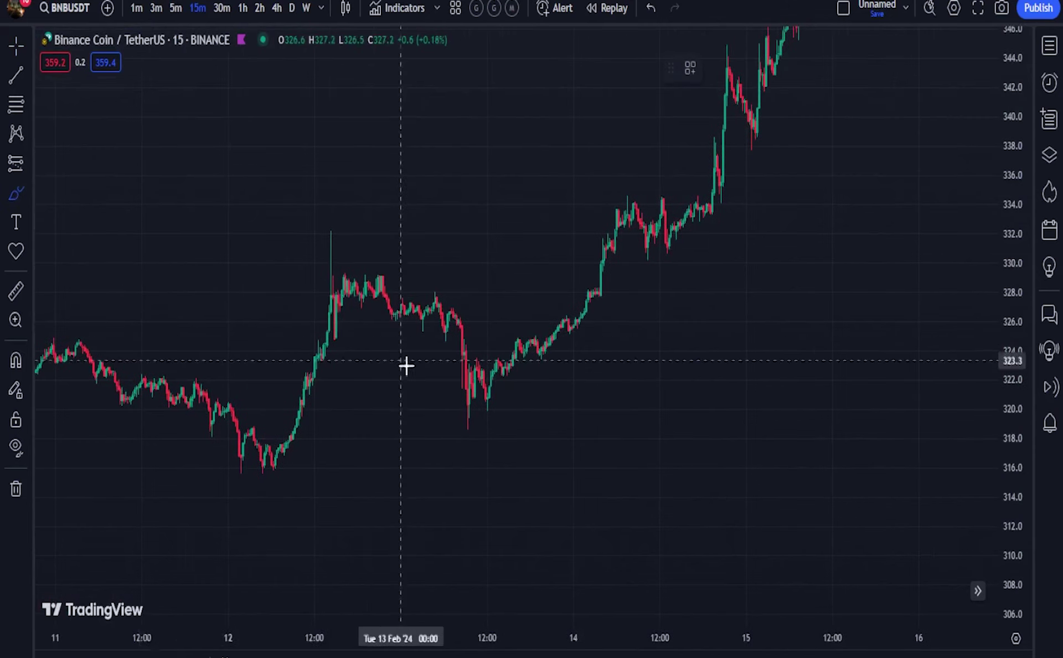
{"action": "scroll", "coordinate": [406, 365], "scroll_direction": "down", "scroll_amount": 3}
{"action": "mouse_move", "coordinate": [278, 304]}
{"action": "left_mouse_down"}
{"action": "mouse_move", "coordinate": [524, 439]}
{"action": "mouse_move", "coordinate": [194, 423]}
{"action": "left_mouse_up"}
{"action": "scroll", "coordinate": [377, 471], "scroll_direction": "up", "scroll_amount": 4}
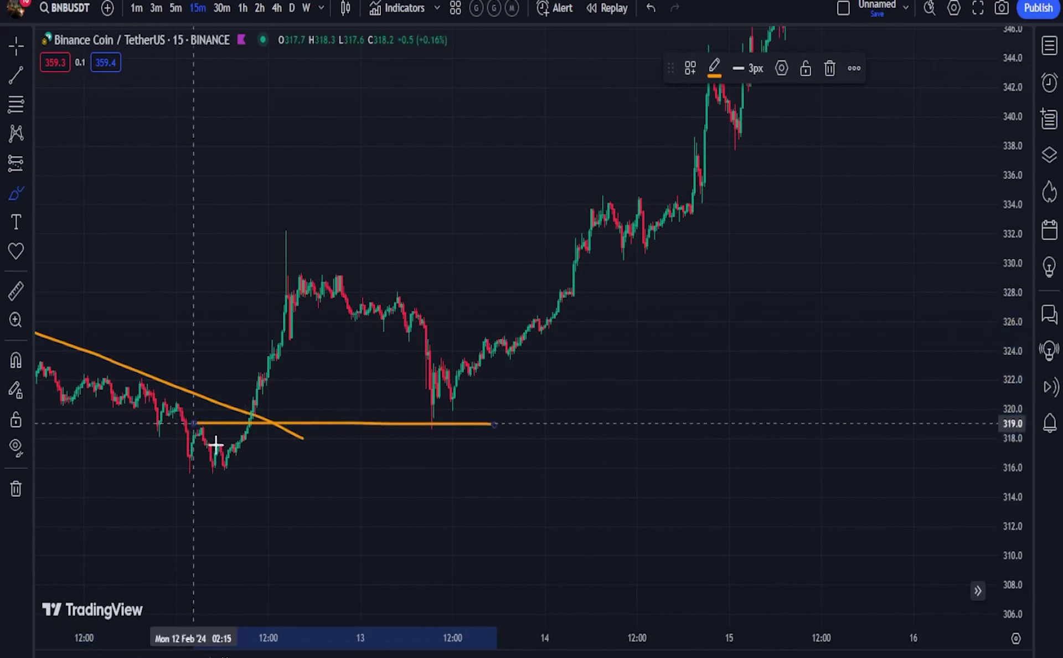
Place a Long Position at the 13 February 11:30 pullback above the horizontal line, with entry 320.8 and stop 318.2.
{"action": "scroll", "coordinate": [95, 151], "scroll_direction": "up", "scroll_amount": 1}
{"action": "scroll", "coordinate": [643, 208], "scroll_direction": "left", "scroll_amount": 4}
{"action": "scroll", "coordinate": [944, 443], "scroll_direction": "up", "scroll_amount": 2}
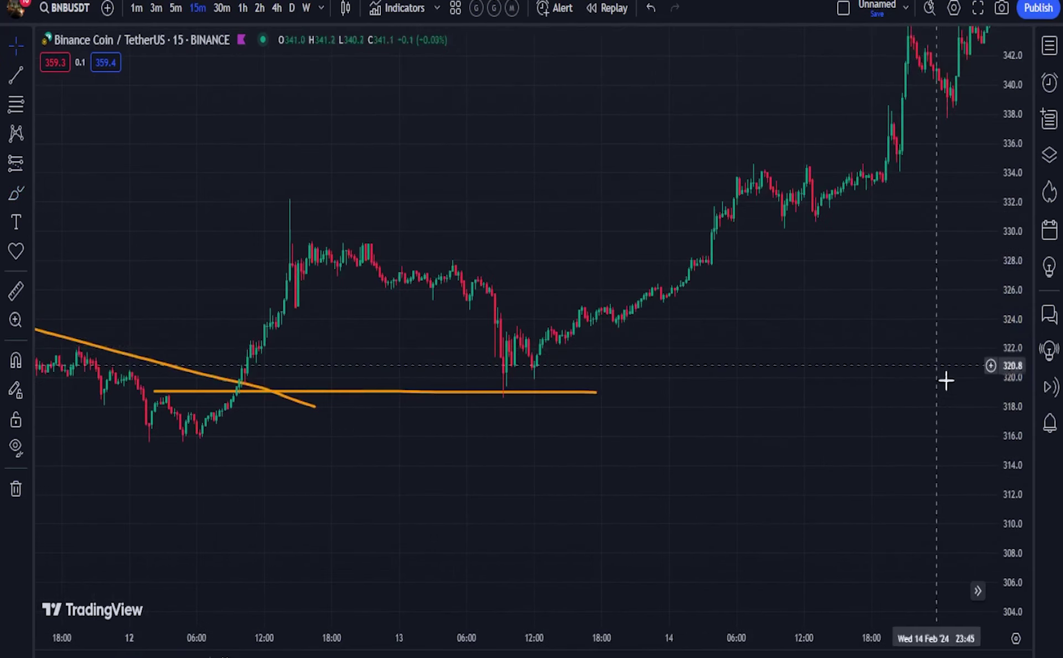
{"action": "scroll", "coordinate": [994, 332], "scroll_direction": "up", "scroll_amount": 2}
{"action": "left_click_drag", "start_coordinate": [631, 374], "coordinate": [625, 358]}
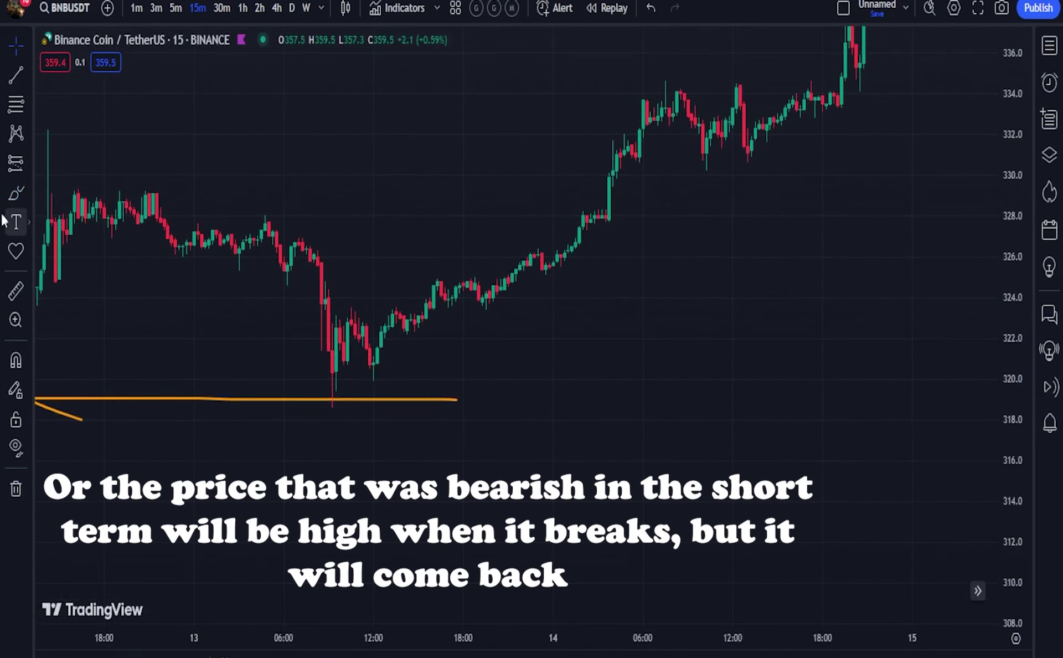
{"action": "left_click", "coordinate": [28, 166]}
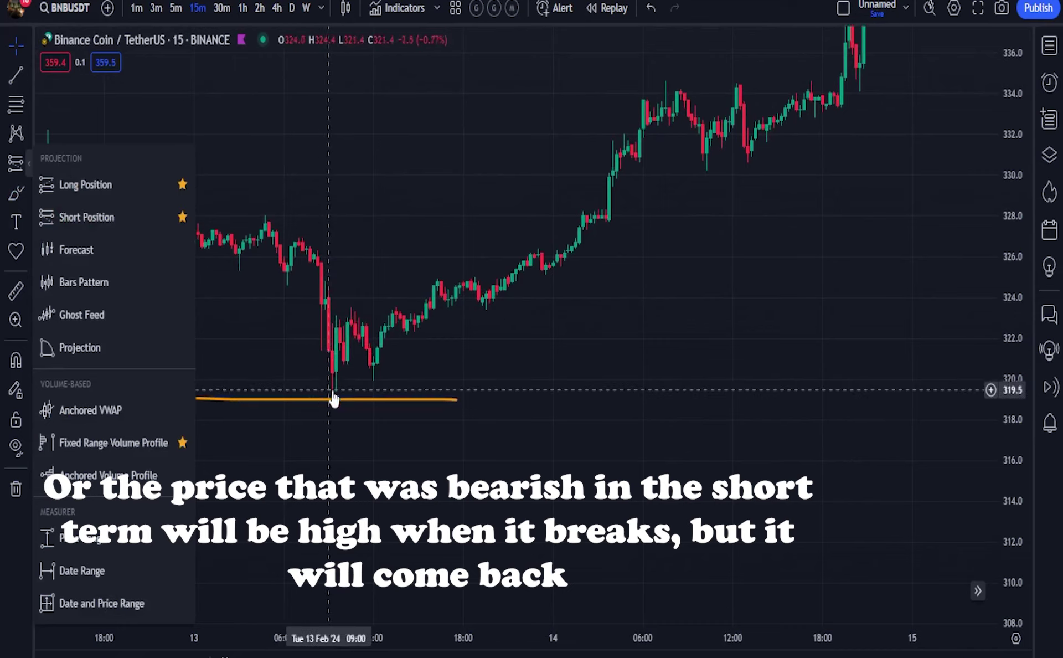
{"action": "left_click", "coordinate": [149, 186]}
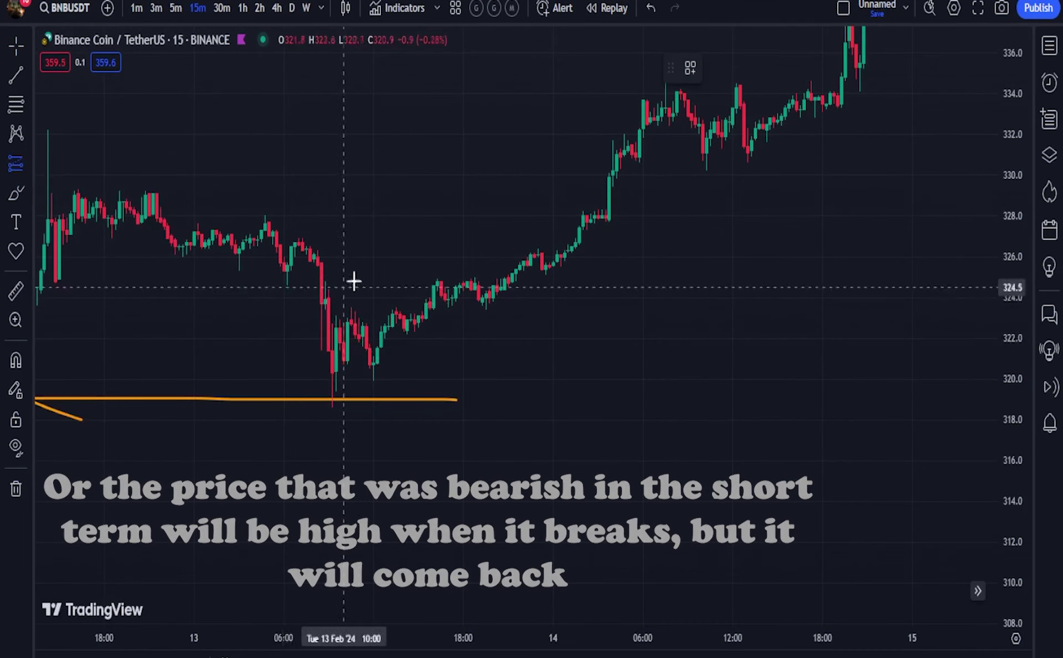
{"action": "left_click", "coordinate": [367, 363]}
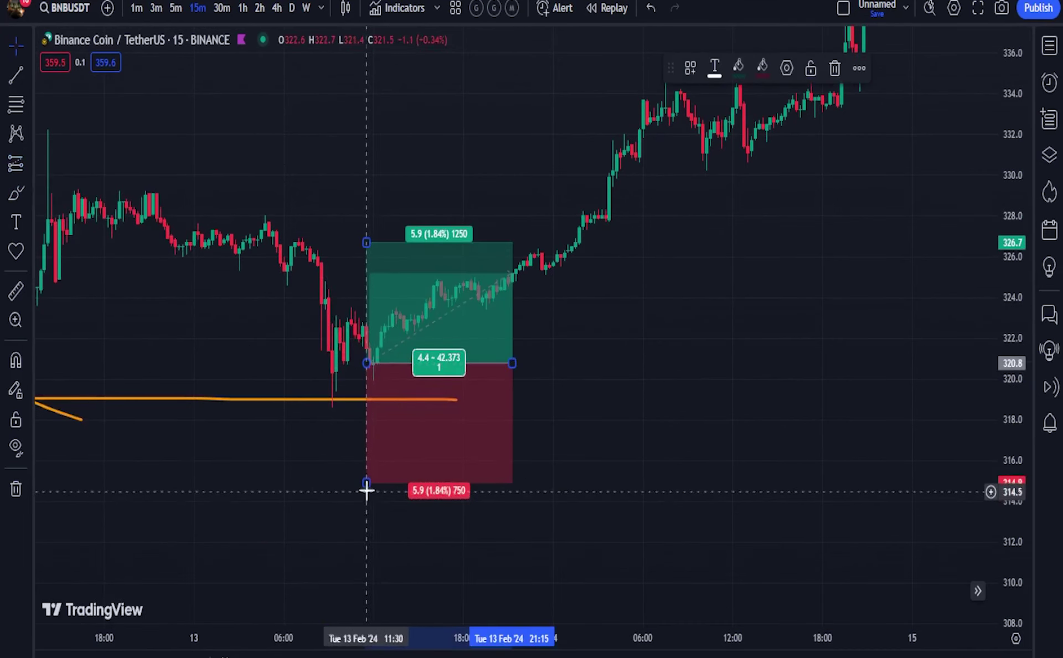
{"action": "left_click_drag", "start_coordinate": [366, 491], "coordinate": [372, 370]}
{"action": "left_click_drag", "start_coordinate": [396, 437], "coordinate": [429, 569]}
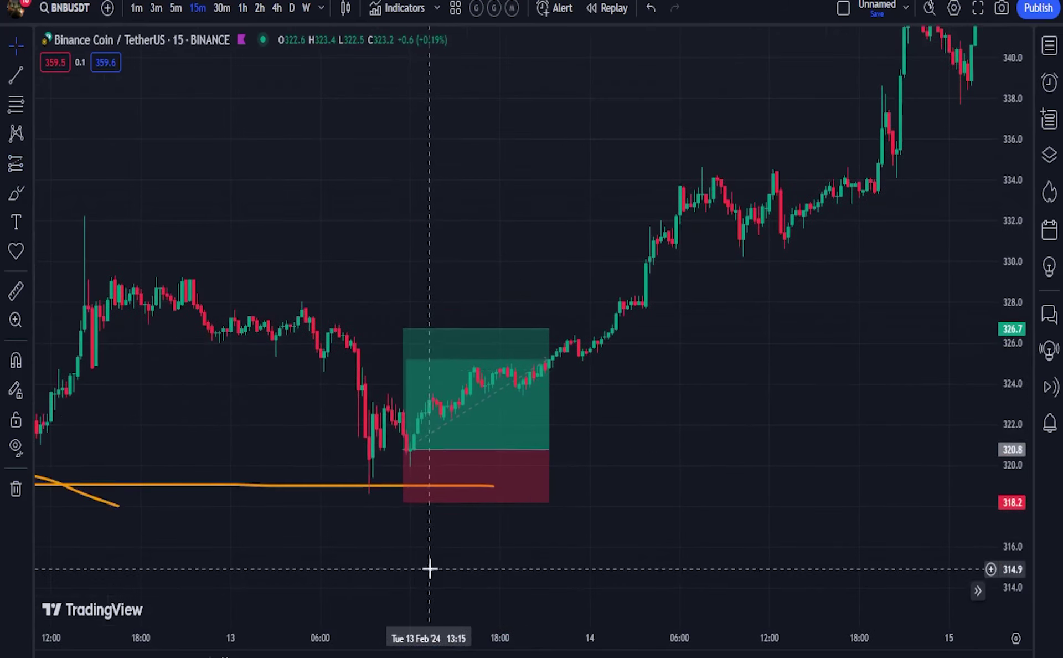
Raise the long position's target to 332.5 and extend its end to mid-morning on 14 February.
{"action": "left_click_drag", "start_coordinate": [403, 328], "coordinate": [403, 211]}
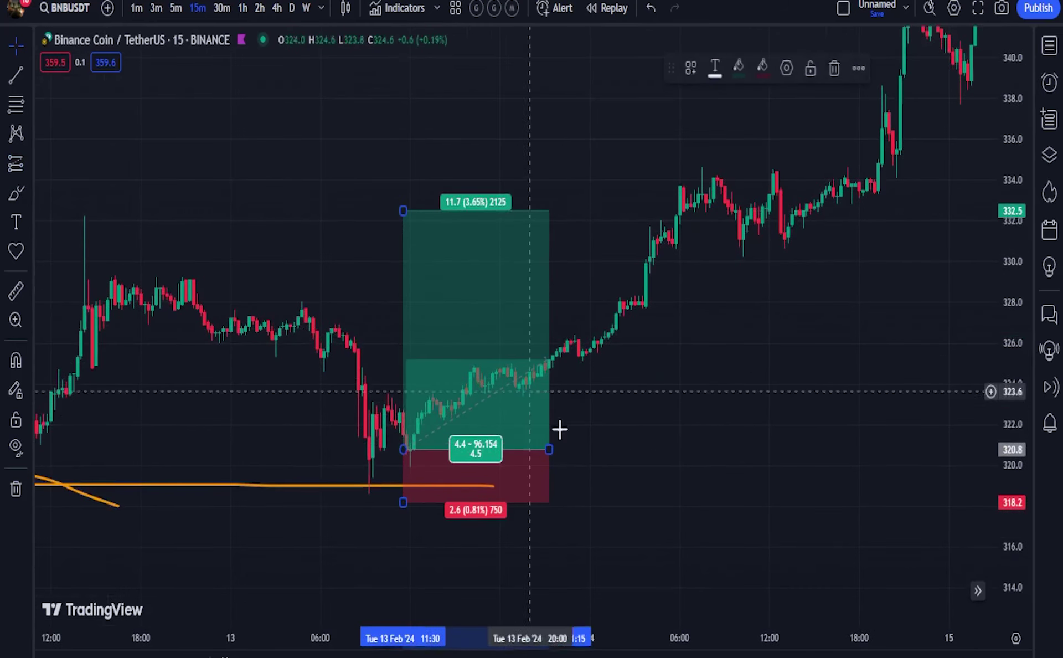
{"action": "left_click_drag", "start_coordinate": [548, 449], "coordinate": [742, 449]}
{"action": "scroll", "coordinate": [813, 449], "scroll_direction": "down", "scroll_amount": 3}
{"action": "left_click", "coordinate": [443, 394]}
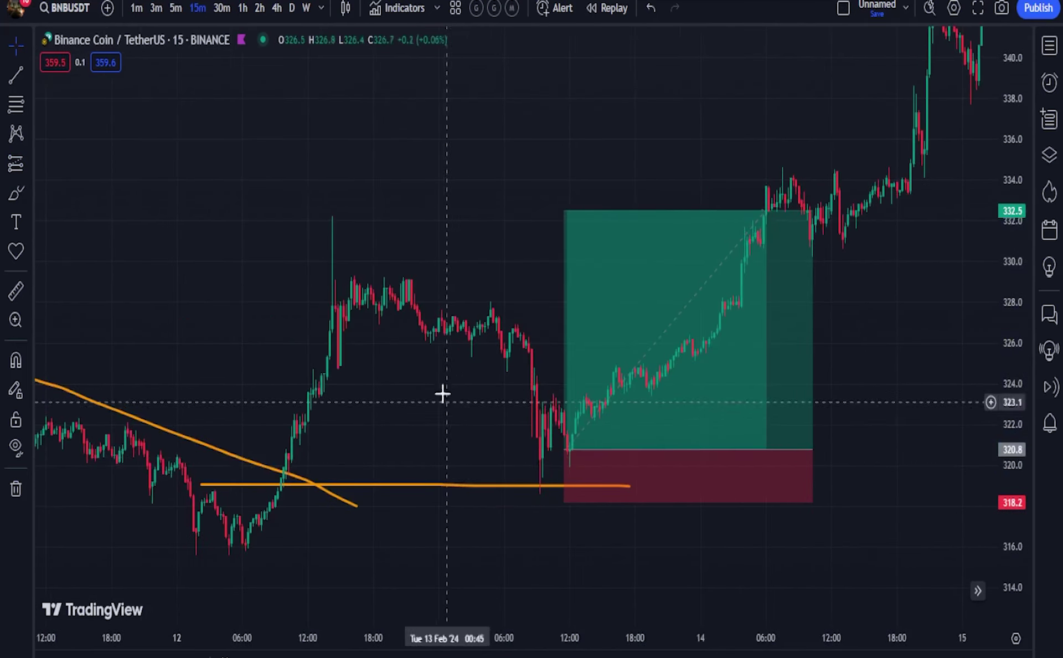
Brush two candle-shaped outlines side by side above the 12 to 13 February candles, the second one taller than the first.
{"action": "left_click_drag", "start_coordinate": [442, 394], "coordinate": [440, 374]}
{"action": "scroll", "coordinate": [415, 441], "scroll_direction": "up", "scroll_amount": 1}
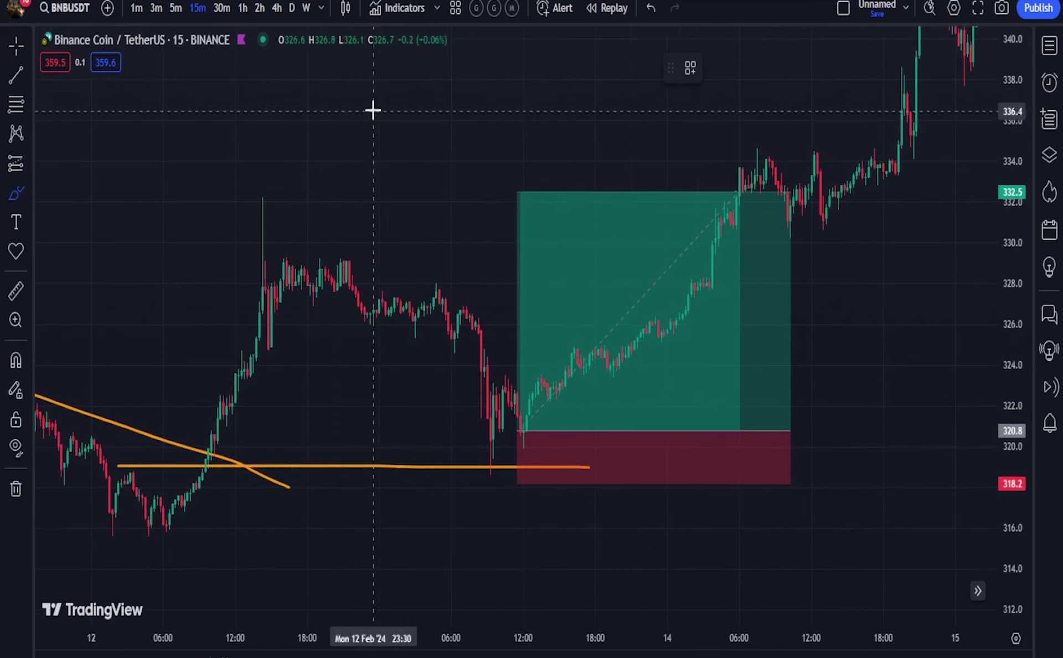
{"action": "mouse_move", "coordinate": [368, 110]}
{"action": "left_mouse_down"}
{"action": "mouse_move", "coordinate": [339, 171]}
{"action": "mouse_move", "coordinate": [365, 187]}
{"action": "left_mouse_up"}
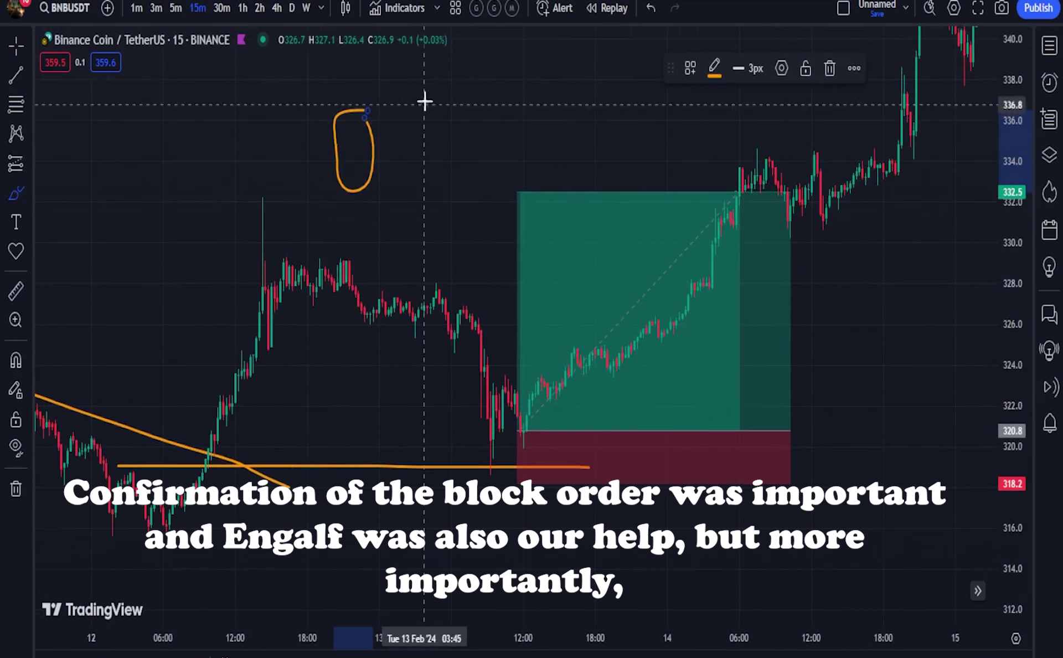
{"action": "left_click_drag", "start_coordinate": [419, 89], "coordinate": [379, 115]}
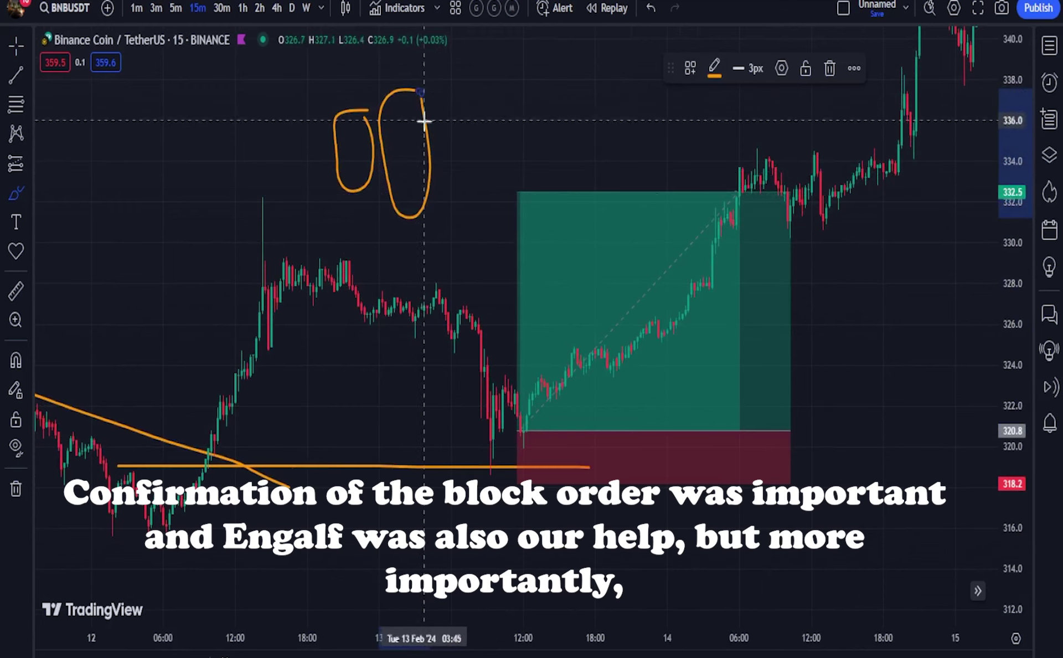
Handwrite "engalf" beside the two candle outlines with the brush and return to the cross cursor.
{"action": "left_click_drag", "start_coordinate": [439, 148], "coordinate": [467, 178]}
{"action": "mouse_move", "coordinate": [463, 99]}
{"action": "left_mouse_down"}
{"action": "mouse_move", "coordinate": [531, 98]}
{"action": "mouse_move", "coordinate": [562, 133]}
{"action": "left_mouse_up"}
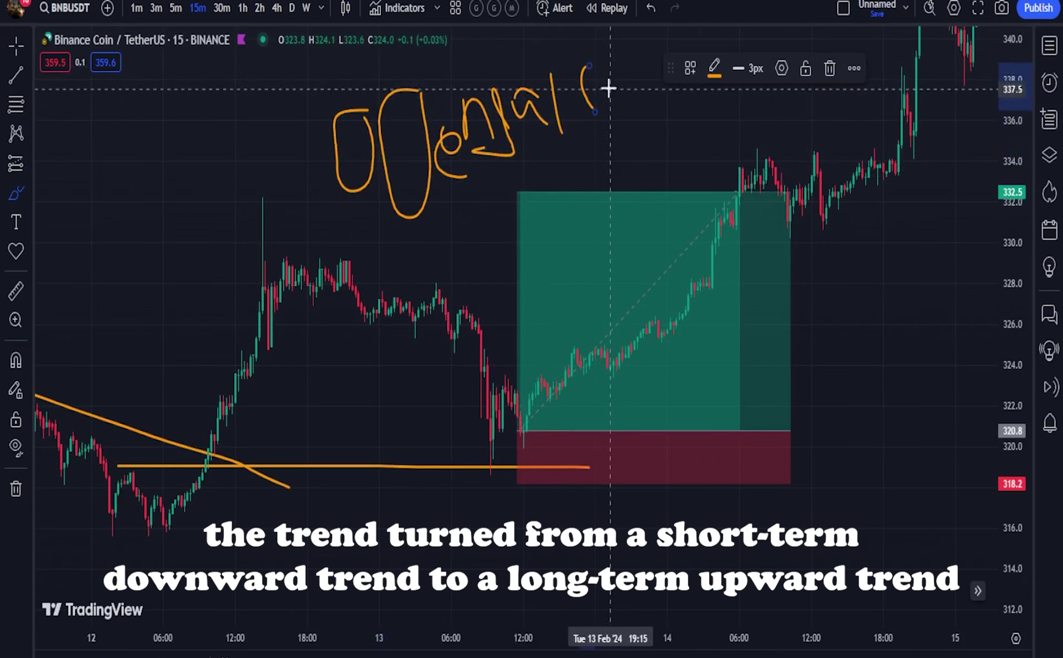
{"action": "left_click_drag", "start_coordinate": [599, 87], "coordinate": [564, 95]}
{"action": "left_click", "coordinate": [24, 58]}
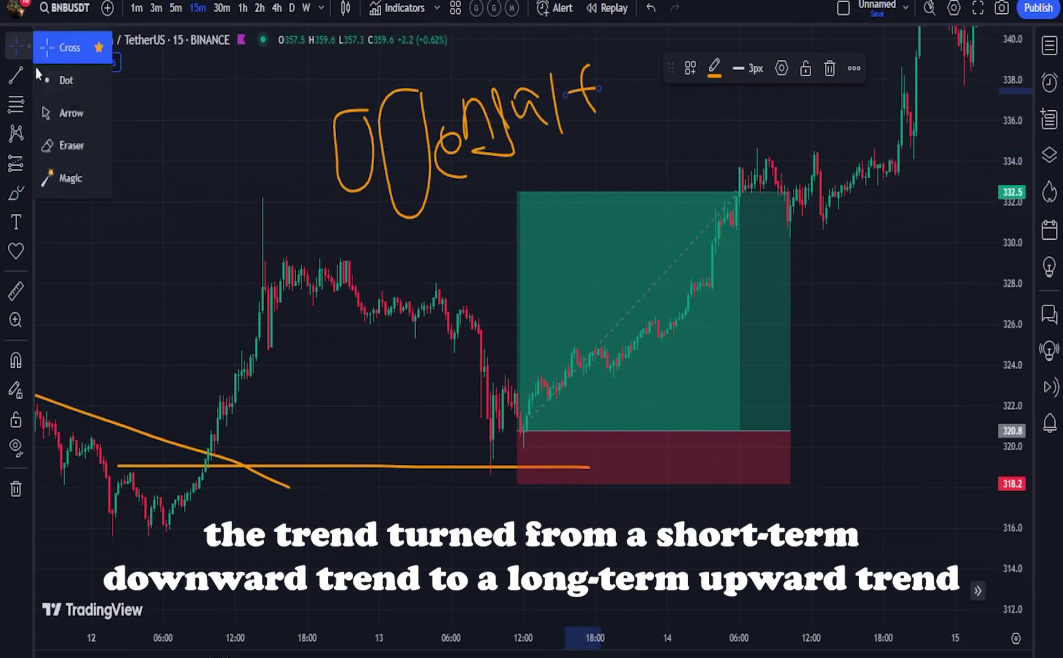
{"action": "left_click_drag", "start_coordinate": [305, 329], "coordinate": [303, 314]}
{"action": "left_click_drag", "start_coordinate": [457, 354], "coordinate": [420, 361]}
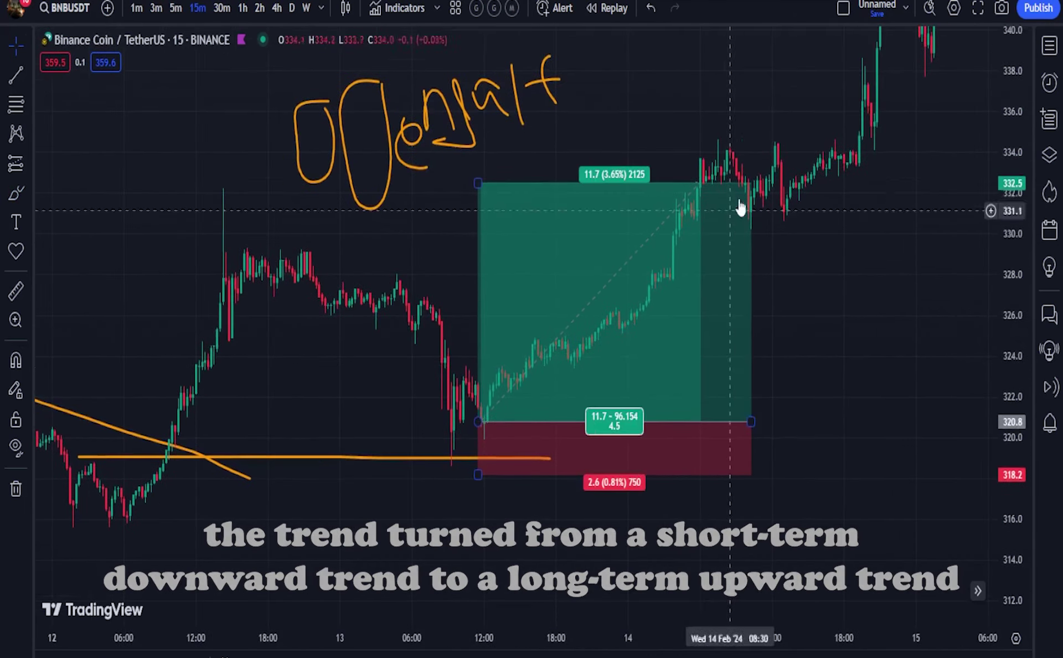
{"action": "left_click_drag", "start_coordinate": [237, 404], "coordinate": [220, 368]}
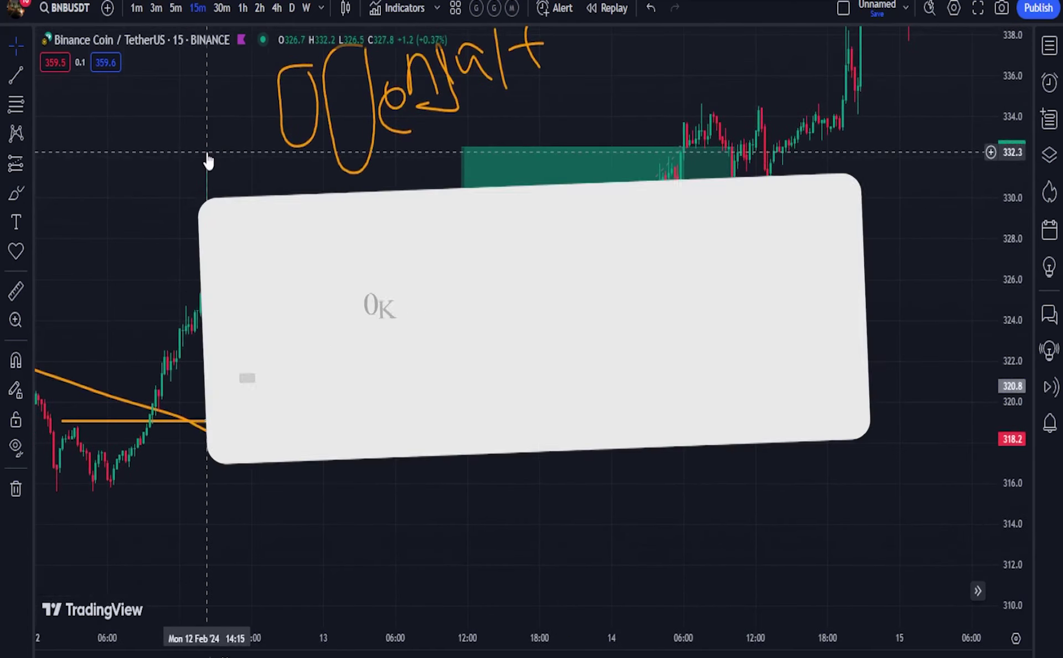
Place a horizontal ray at 332.2 starting from the 12 February spike high.
{"action": "left_click_drag", "start_coordinate": [608, 532], "coordinate": [542, 472]}
{"action": "scroll", "coordinate": [542, 473], "scroll_direction": "down", "scroll_amount": 4}
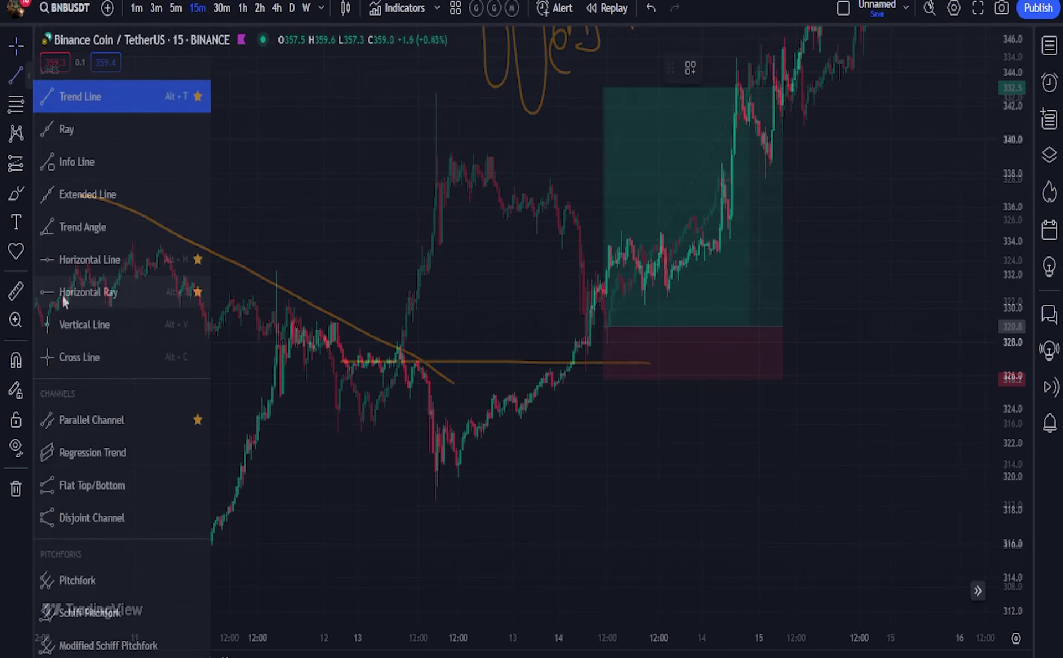
{"action": "left_click", "coordinate": [62, 292]}
{"action": "left_click", "coordinate": [266, 271]}
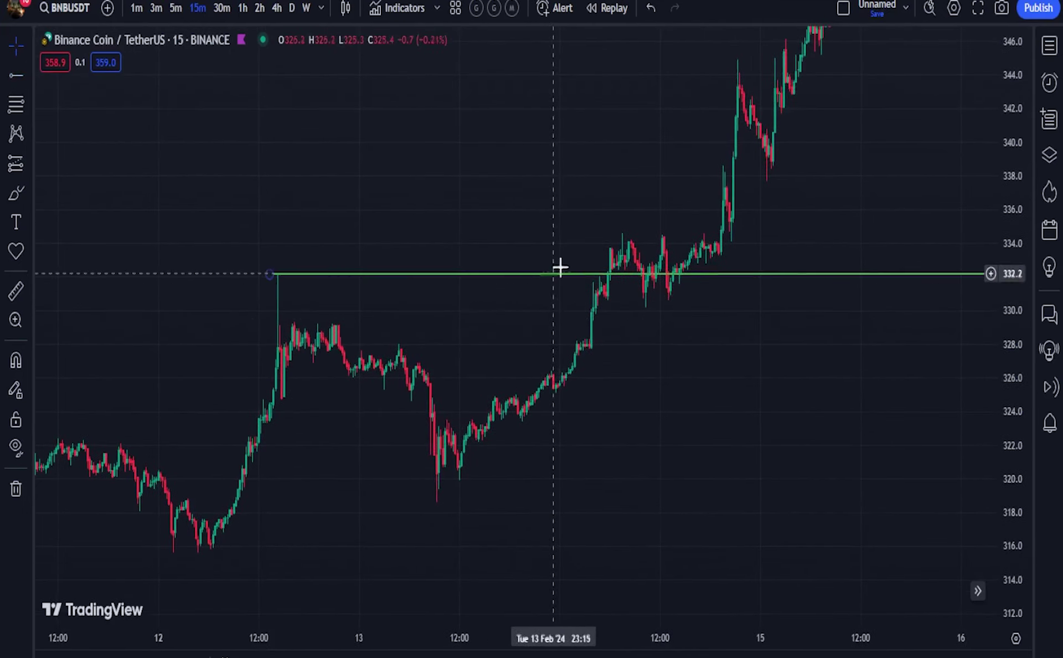
Circle the 14 February 06:00 break through the 332.2 ray with the brush, and delete the circle.
{"action": "left_click", "coordinate": [18, 191]}
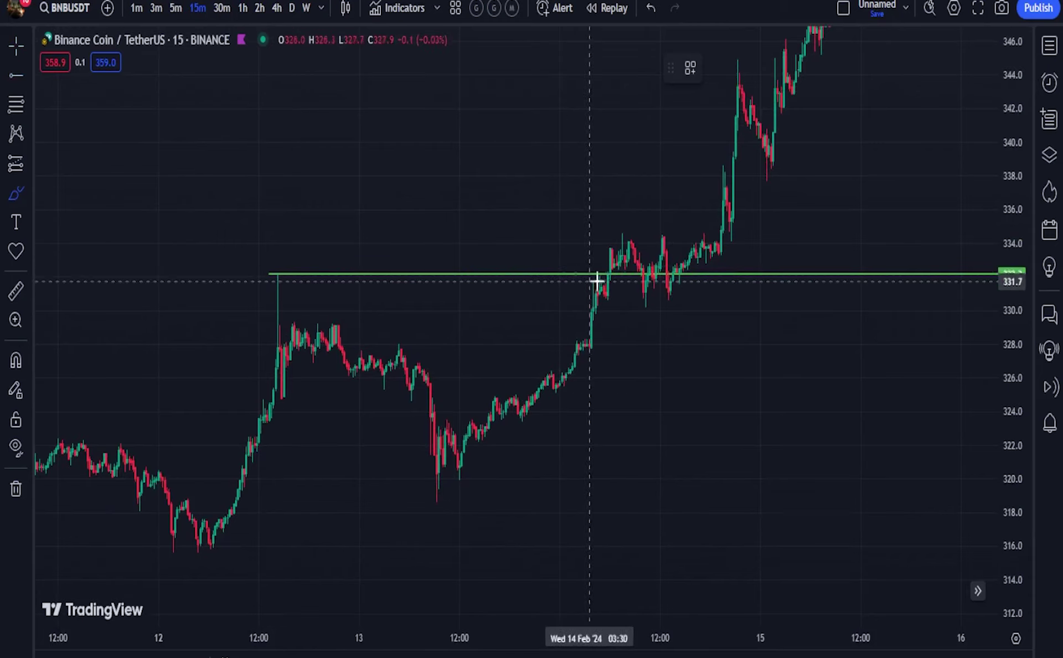
{"action": "scroll", "coordinate": [614, 282], "scroll_direction": "up", "scroll_amount": 4}
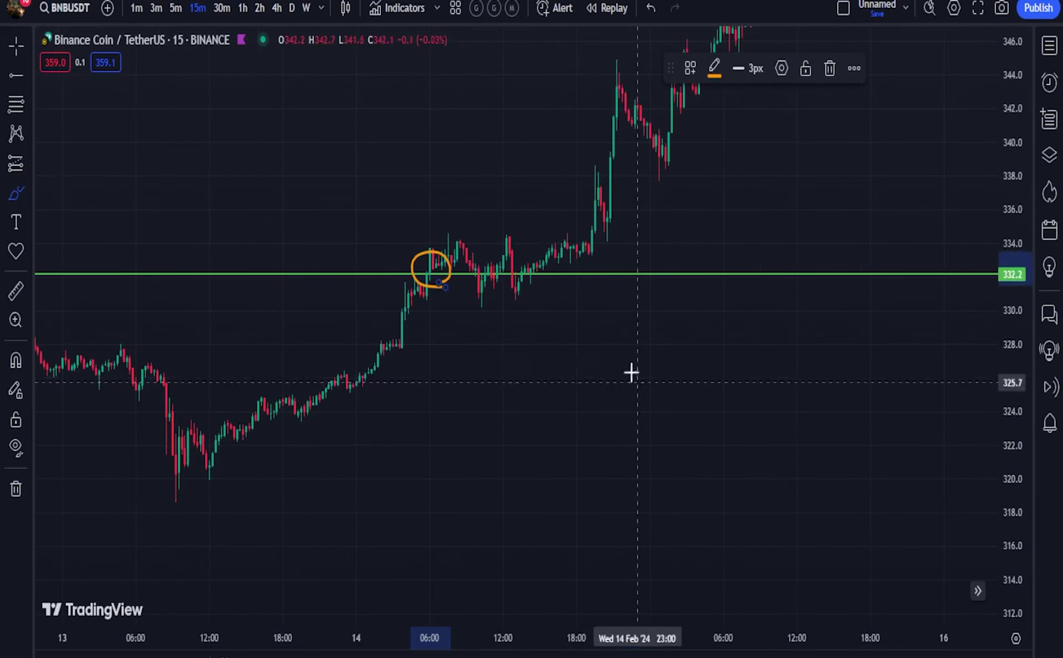
{"action": "left_click_drag", "start_coordinate": [1011, 384], "coordinate": [1012, 211]}
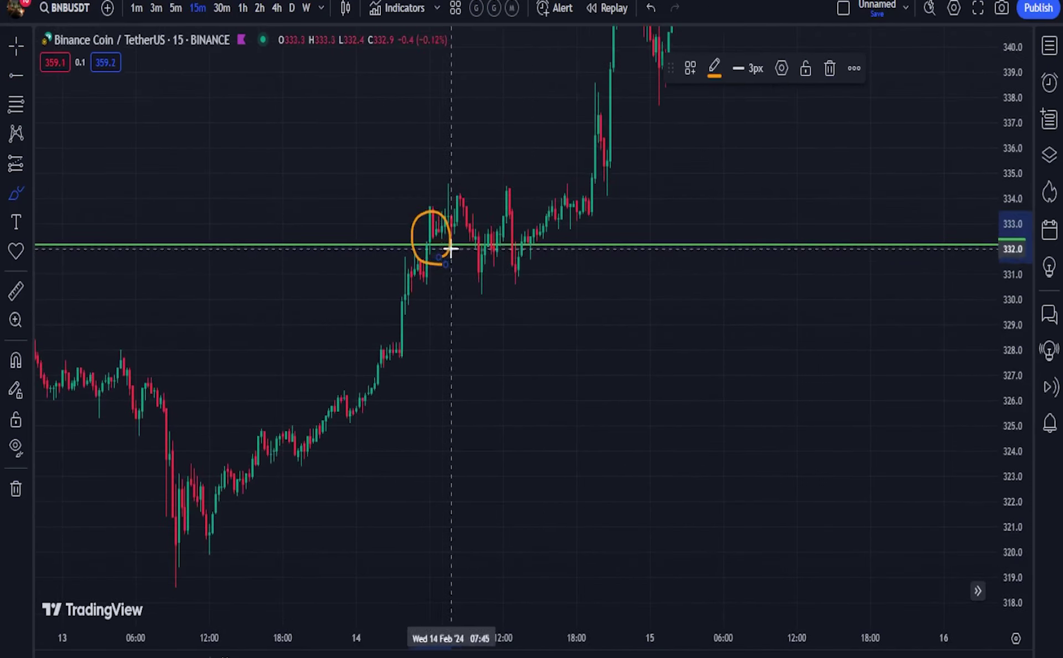
{"action": "key", "text": "Delete"}
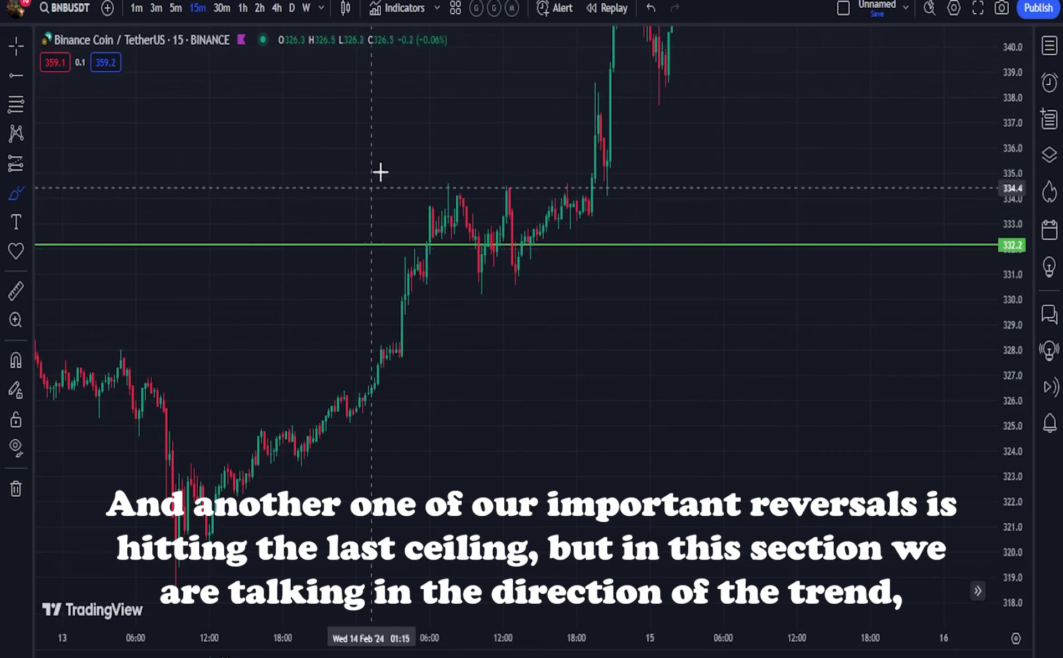
Brush a descending curve above the falling highs from 9 to 13 February, from about 329 down to 318.
{"action": "scroll", "coordinate": [509, 296], "scroll_direction": "down", "scroll_amount": 2}
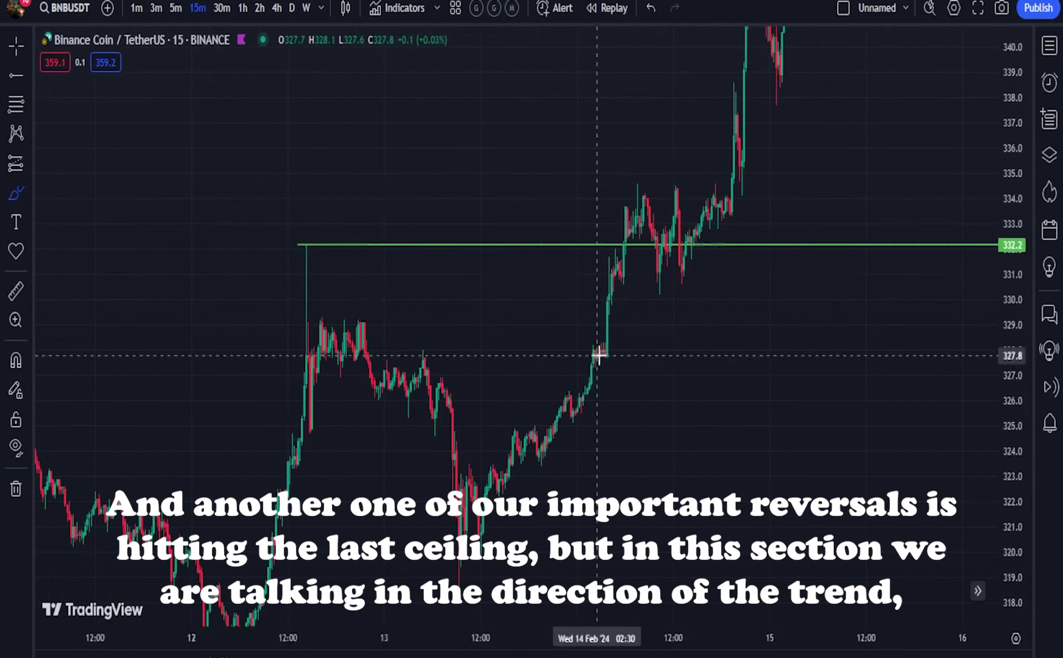
{"action": "scroll", "coordinate": [597, 350], "scroll_direction": "down", "scroll_amount": 1}
{"action": "scroll", "coordinate": [997, 161], "scroll_direction": "down", "scroll_amount": 2}
{"action": "scroll", "coordinate": [704, 446], "scroll_direction": "down", "scroll_amount": 2}
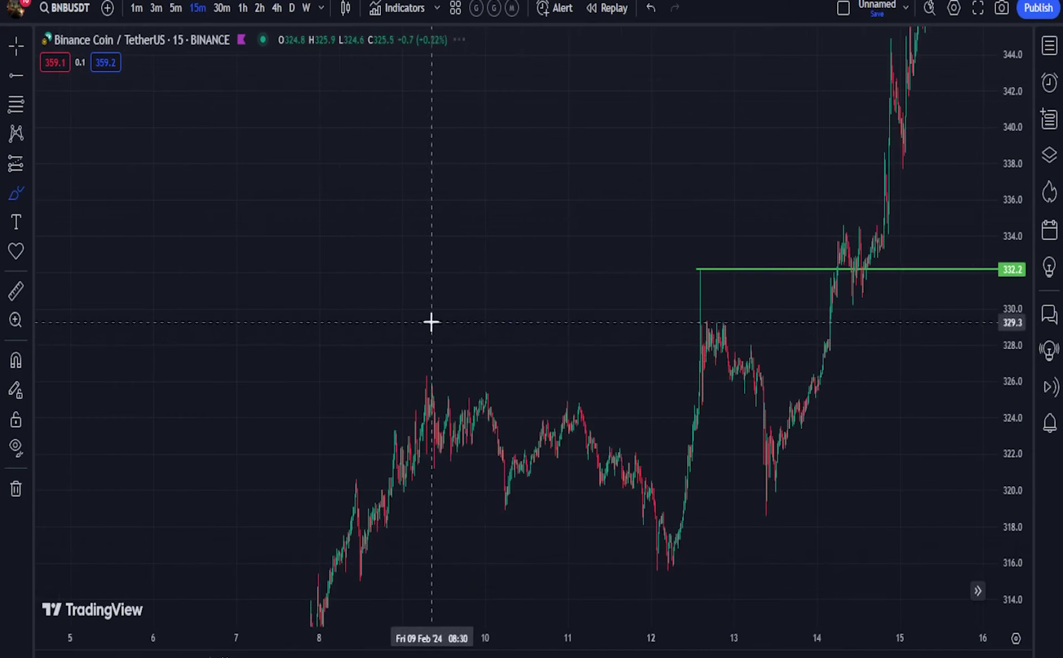
{"action": "left_click_drag", "start_coordinate": [433, 320], "coordinate": [788, 556]}
Brush an arch over the 12 to 13 February rise and fall, and outline a flat zone beneath it around 320 to 321.
{"action": "scroll", "coordinate": [778, 486], "scroll_direction": "up", "scroll_amount": 2}
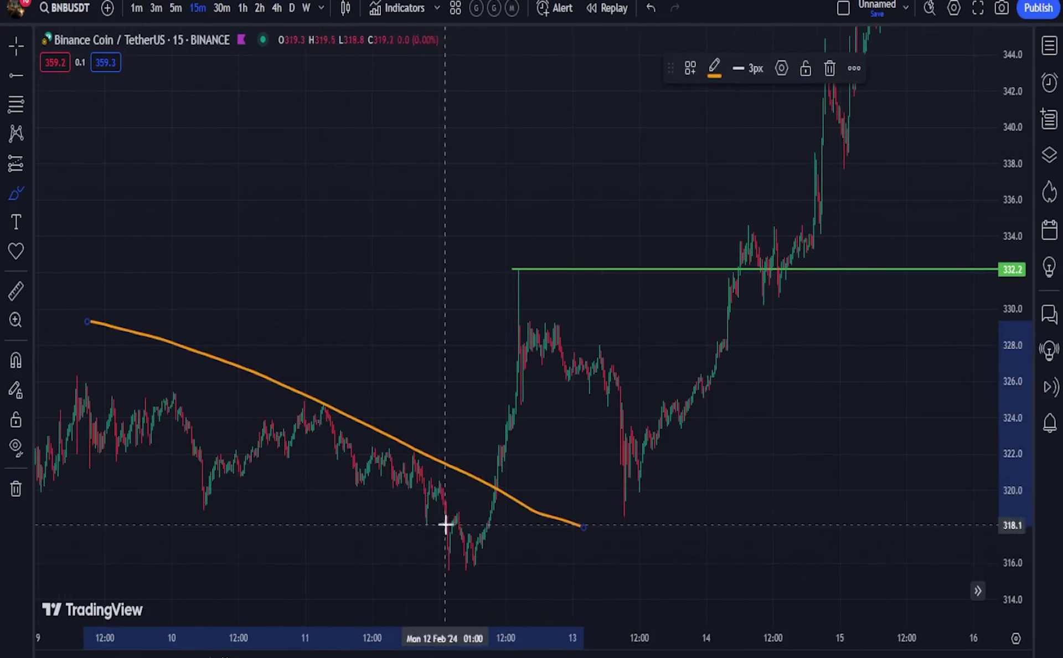
{"action": "mouse_move", "coordinate": [458, 509]}
{"action": "left_mouse_down"}
{"action": "mouse_move", "coordinate": [531, 294]}
{"action": "mouse_move", "coordinate": [644, 480]}
{"action": "mouse_move", "coordinate": [372, 493]}
{"action": "mouse_move", "coordinate": [184, 487]}
{"action": "mouse_move", "coordinate": [199, 475]}
{"action": "mouse_move", "coordinate": [380, 484]}
{"action": "mouse_move", "coordinate": [563, 475]}
{"action": "left_mouse_up"}
{"action": "scroll", "coordinate": [644, 480], "scroll_direction": "up", "scroll_amount": 2}
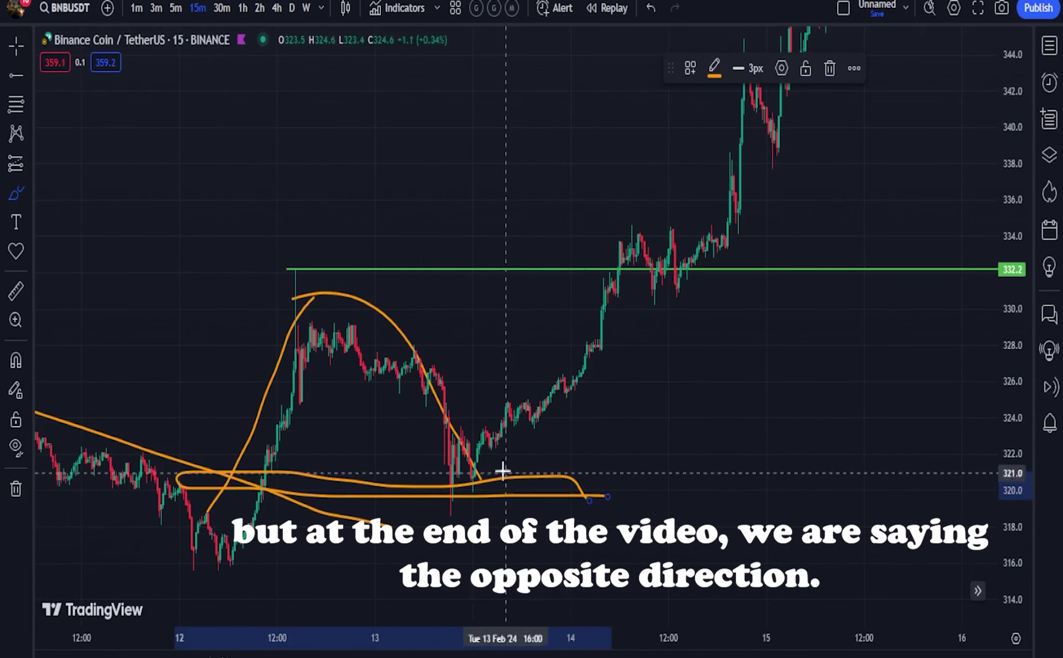
{"action": "scroll", "coordinate": [387, 484], "scroll_direction": "up", "scroll_amount": 3}
{"action": "scroll", "coordinate": [530, 238], "scroll_direction": "down", "scroll_amount": 3}
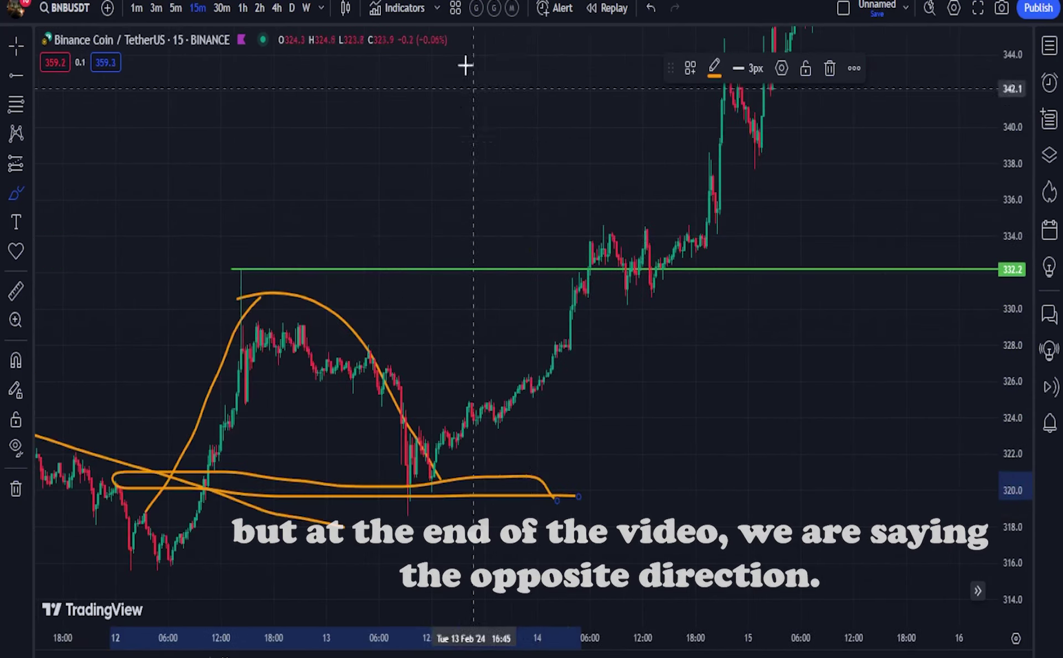
Draw a Fib Retracement from the 13 February low at 318.6 up to the 14 February high at 334.6.
{"action": "scroll", "coordinate": [612, 328], "scroll_direction": "up", "scroll_amount": 2}
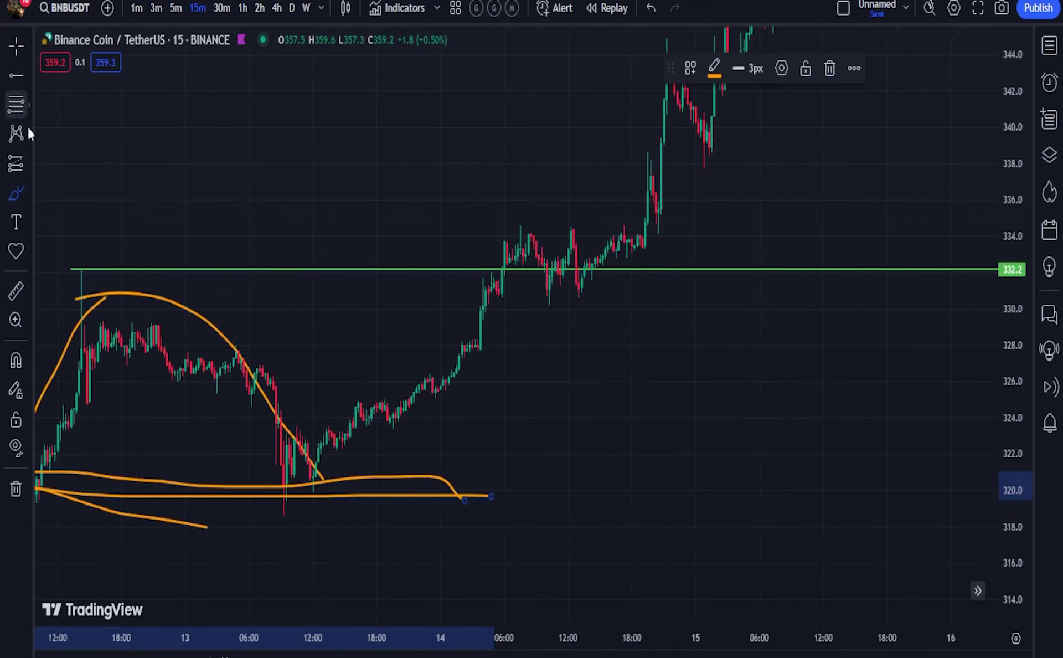
{"action": "left_click", "coordinate": [16, 103]}
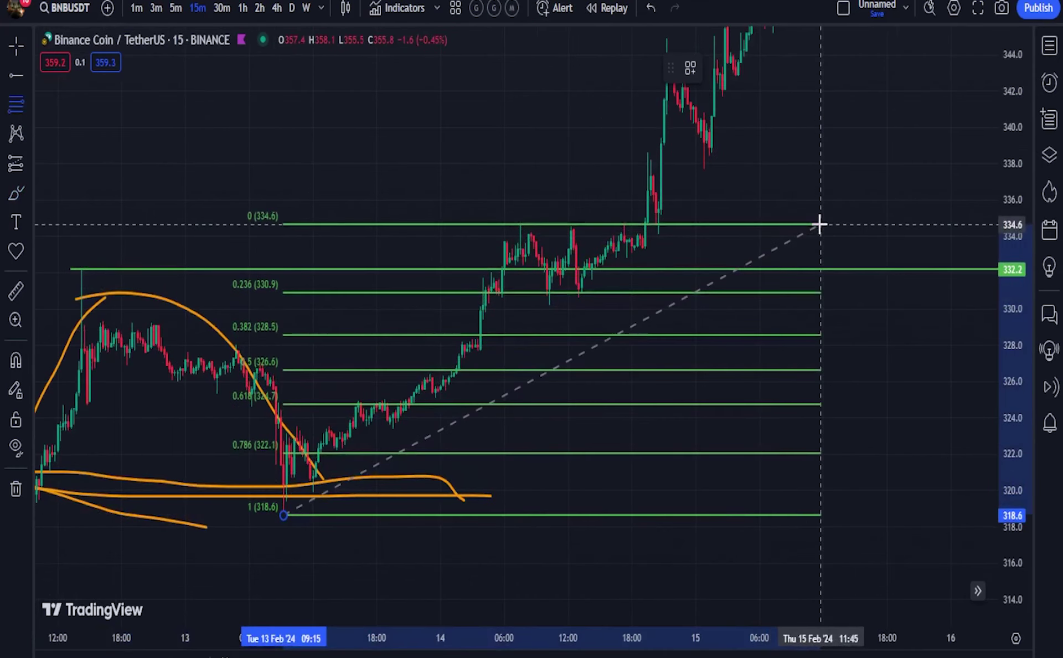
{"action": "left_click", "coordinate": [820, 224]}
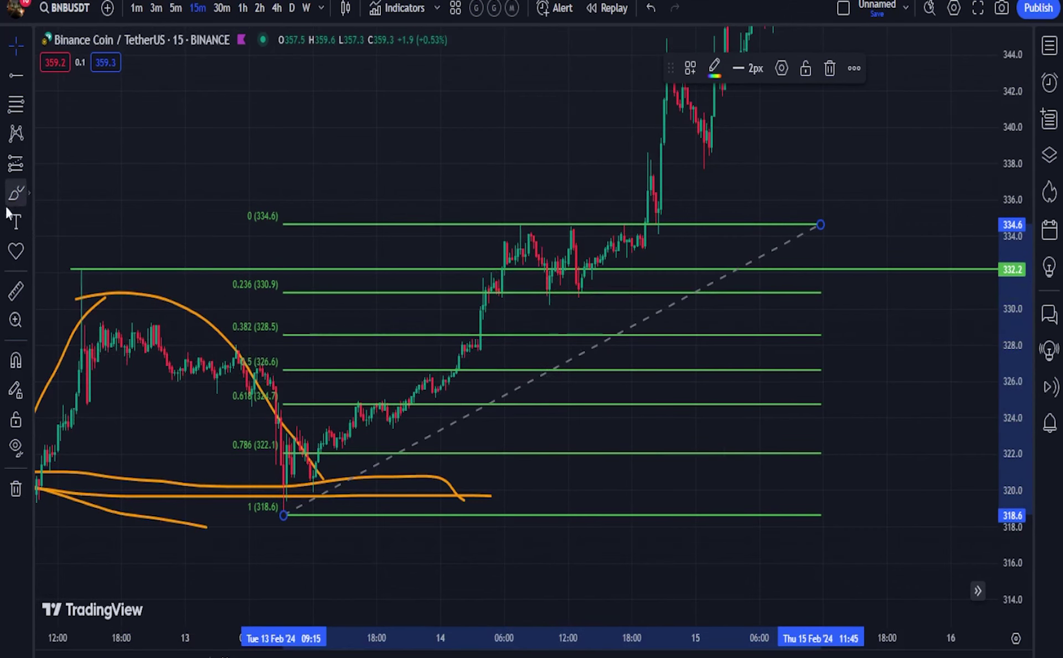
Circle the area around the 0.5 and 0.618 levels with the brush, and undo the brush marks and the Fib Retracement.
{"action": "left_click", "coordinate": [16, 193]}
{"action": "mouse_move", "coordinate": [570, 364]}
{"action": "left_mouse_down"}
{"action": "mouse_move", "coordinate": [491, 387]}
{"action": "mouse_move", "coordinate": [634, 367]}
{"action": "mouse_move", "coordinate": [595, 398]}
{"action": "left_mouse_up"}
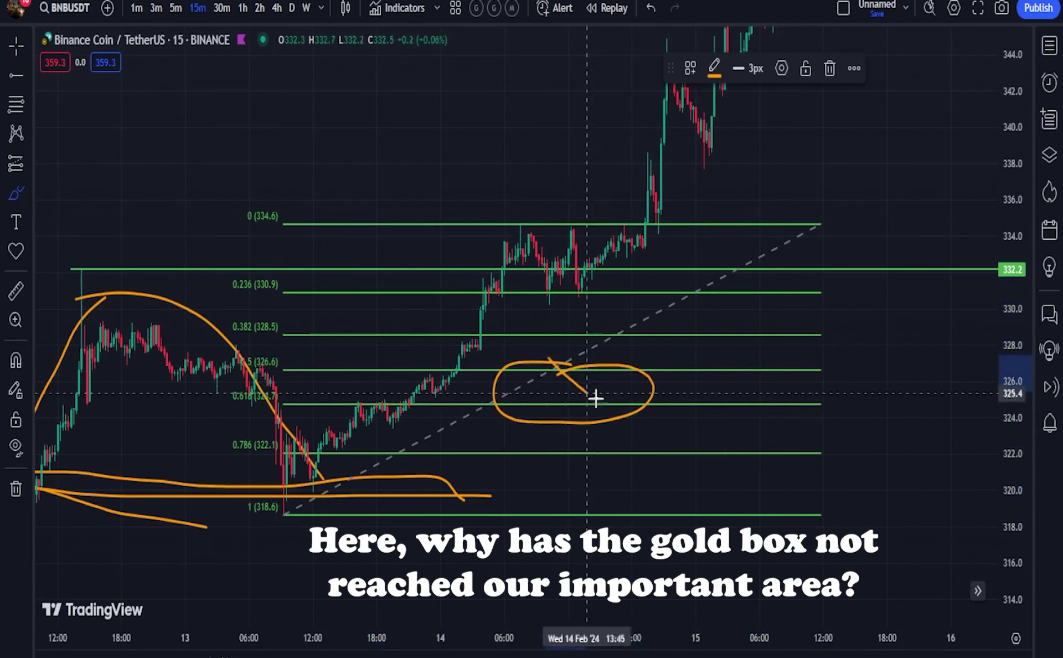
{"action": "key", "text": "ctrl+z"}
{"action": "key", "text": "ctrl+z"}
{"action": "key", "text": "ctrl+z"}
{"action": "key", "text": "ctrl+z"}
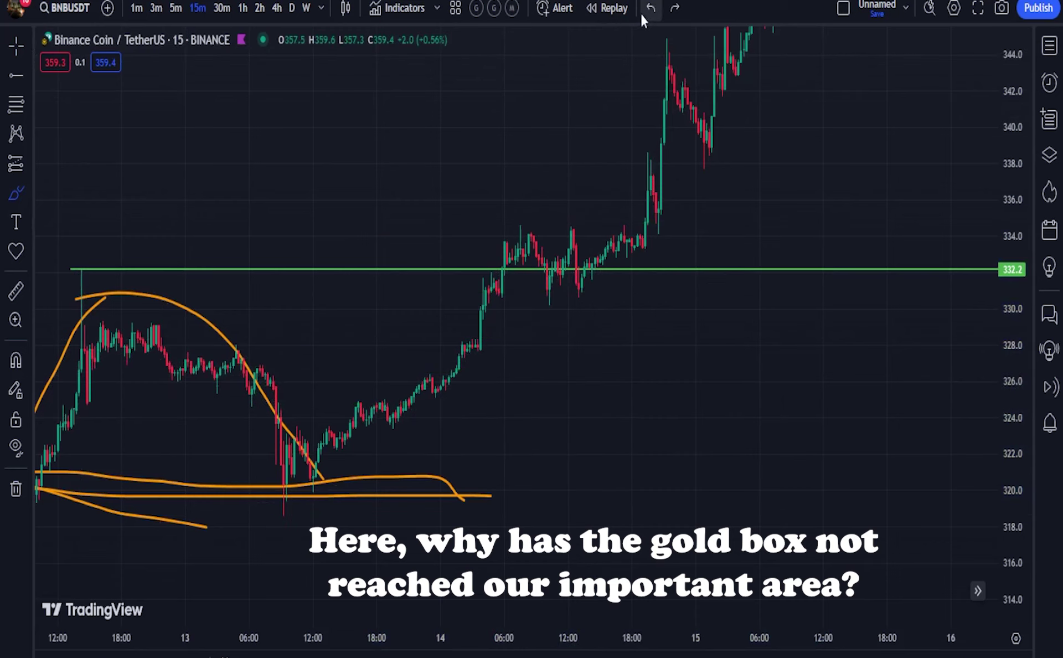
Circle the 12 February spike high at the start of the 332.2 ray with the brush.
{"action": "left_click_drag", "start_coordinate": [432, 202], "coordinate": [414, 258]}
{"action": "left_click", "coordinate": [16, 194]}
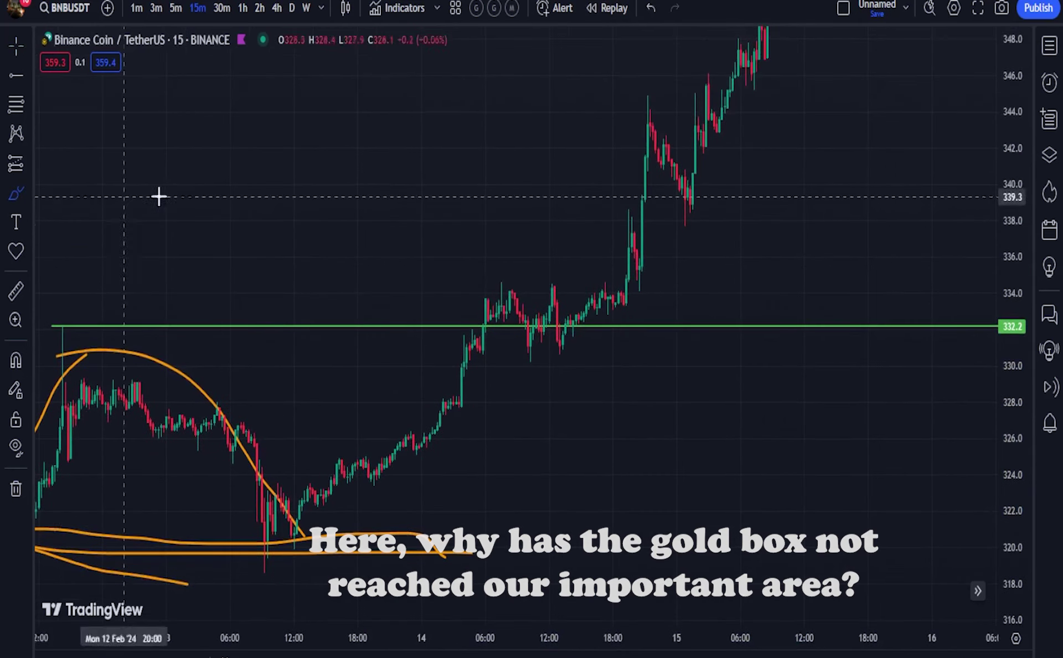
{"action": "scroll", "coordinate": [222, 244], "scroll_direction": "down", "scroll_amount": 2}
{"action": "left_click_drag", "start_coordinate": [246, 315], "coordinate": [219, 342]}
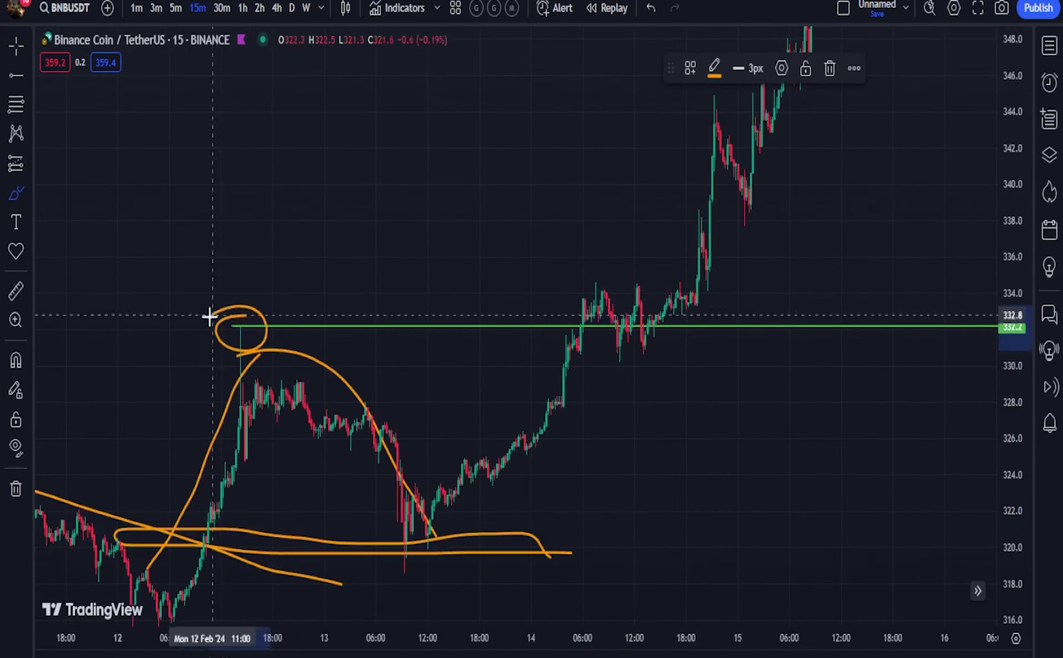
Outline the 14 February price zone just below the 332.2 ray, down to about 330.3, with the brush.
{"action": "scroll", "coordinate": [563, 268], "scroll_direction": "up", "scroll_amount": 1}
{"action": "left_click_drag", "start_coordinate": [672, 357], "coordinate": [600, 361]}
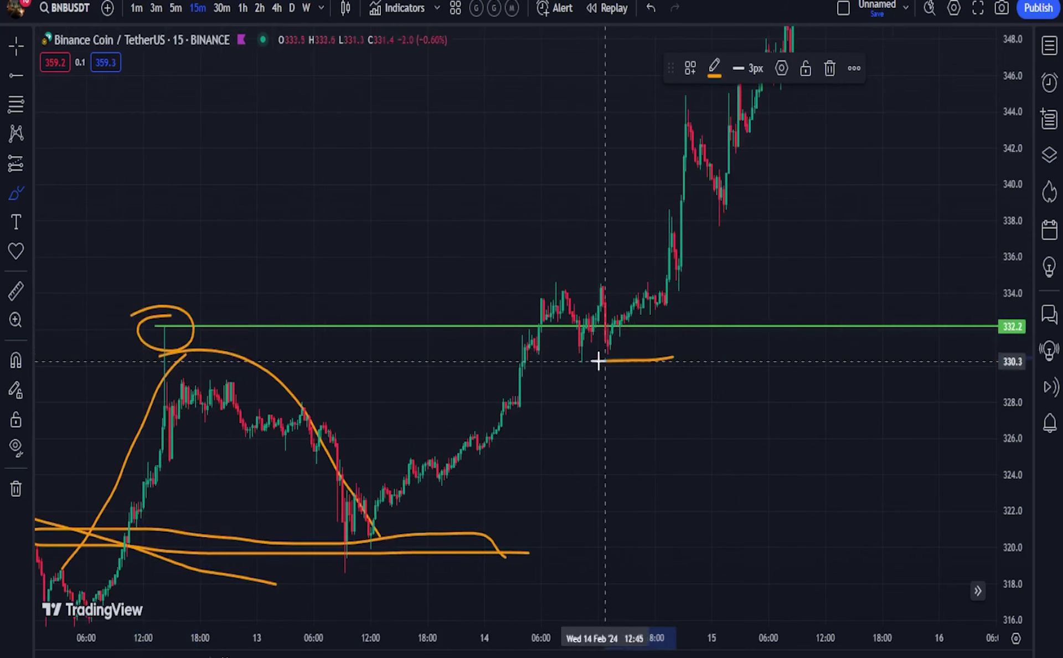
{"action": "left_click_drag", "start_coordinate": [669, 352], "coordinate": [650, 365]}
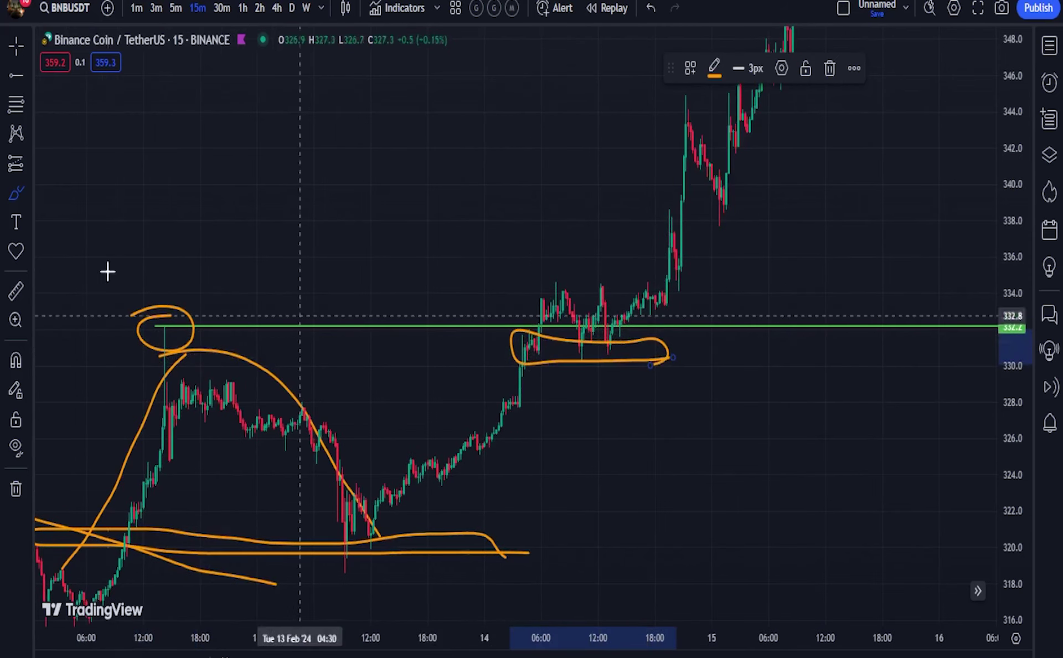
Brush a flat line across the highs near 345 and two side-by-side ovals around the 14 February evening candles.
{"action": "scroll", "coordinate": [394, 253], "scroll_direction": "up", "scroll_amount": 3}
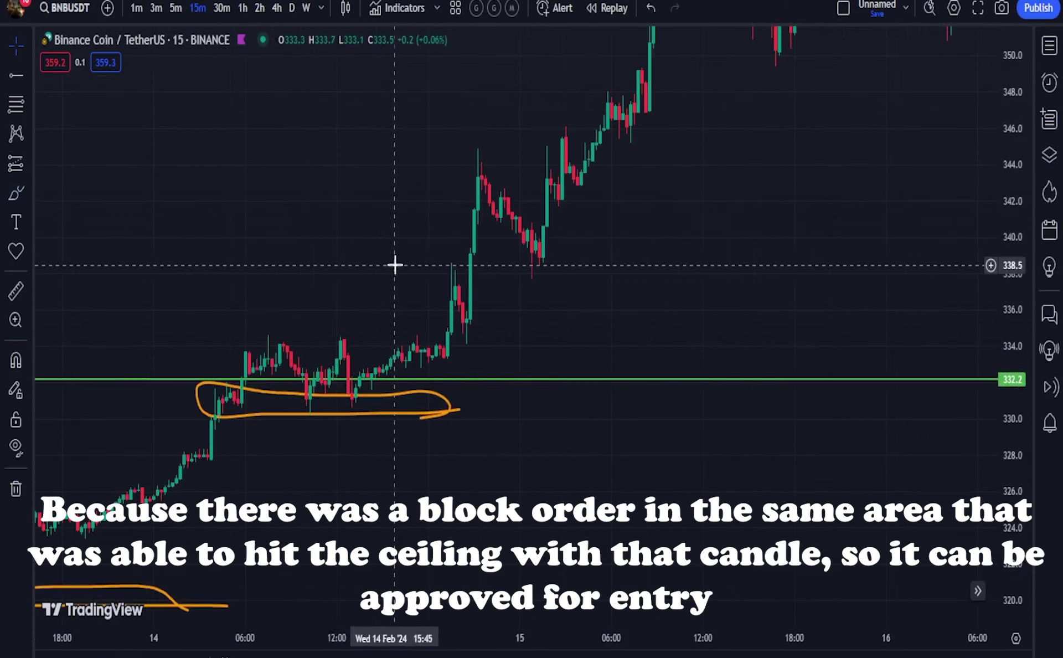
{"action": "scroll", "coordinate": [474, 202], "scroll_direction": "up", "scroll_amount": 1}
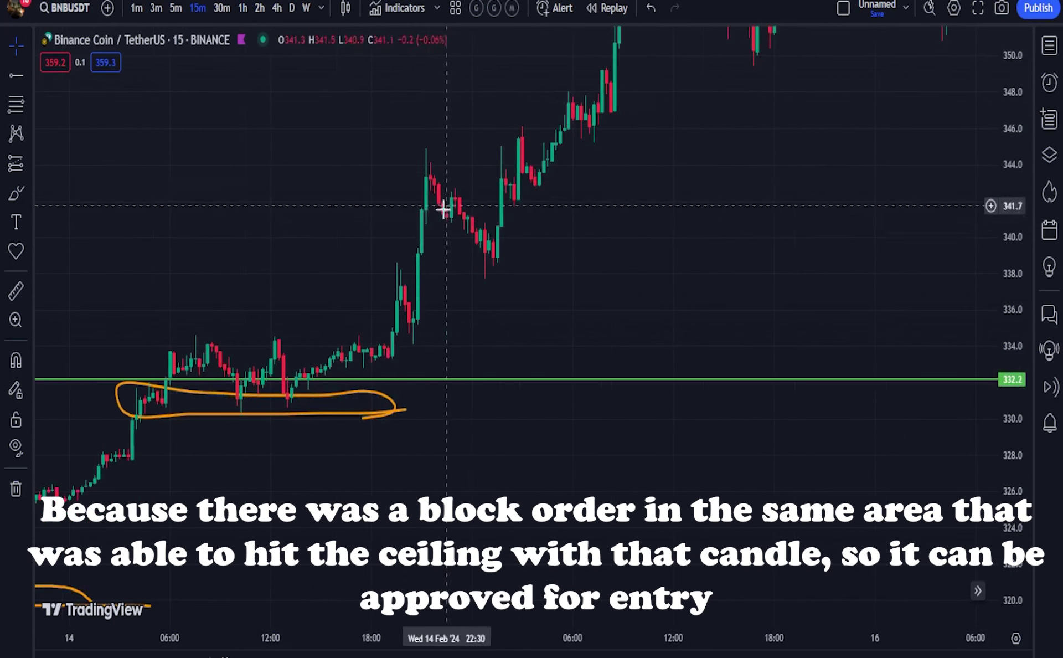
{"action": "left_click_drag", "start_coordinate": [425, 157], "coordinate": [526, 159]}
{"action": "left_click_drag", "start_coordinate": [407, 350], "coordinate": [396, 267]}
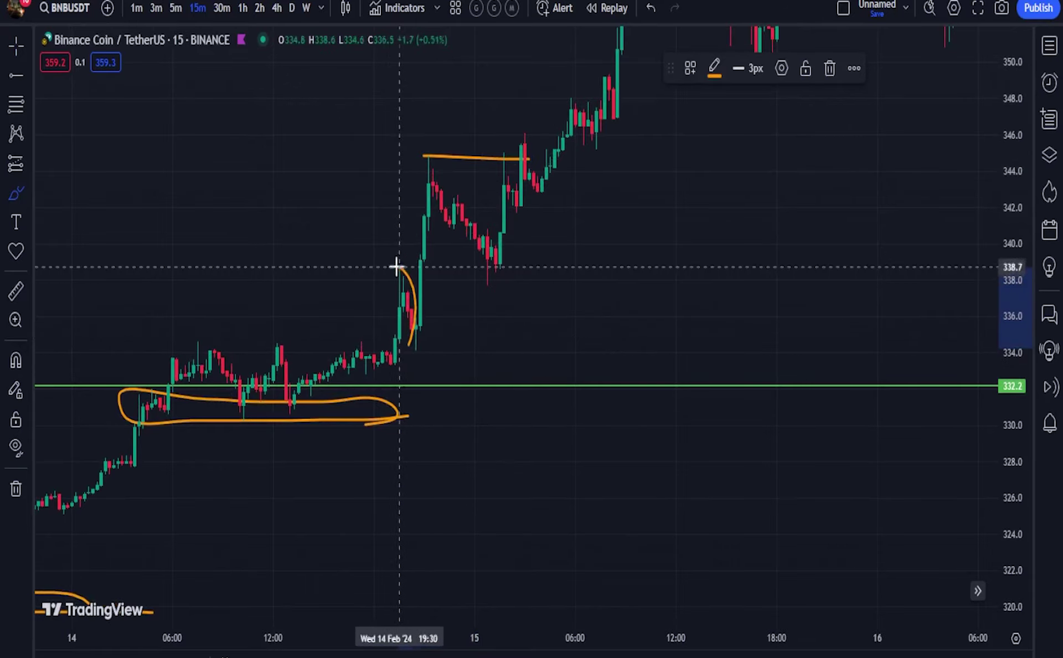
{"action": "left_click_drag", "start_coordinate": [440, 342], "coordinate": [424, 244]}
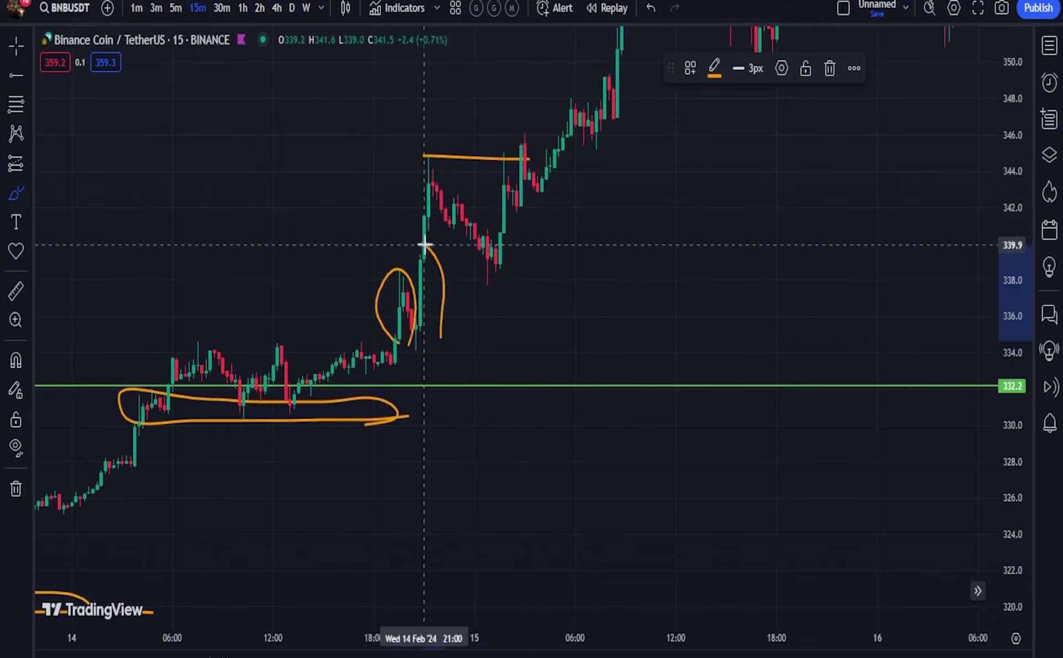
{"action": "left_click", "coordinate": [3, 54]}
Place horizontal rays at 349.6 along the lows and at 366.5 along the highs of the range starting on 15 February.
{"action": "left_click_drag", "start_coordinate": [709, 206], "coordinate": [591, 451]}
{"action": "left_click_drag", "start_coordinate": [709, 408], "coordinate": [511, 287]}
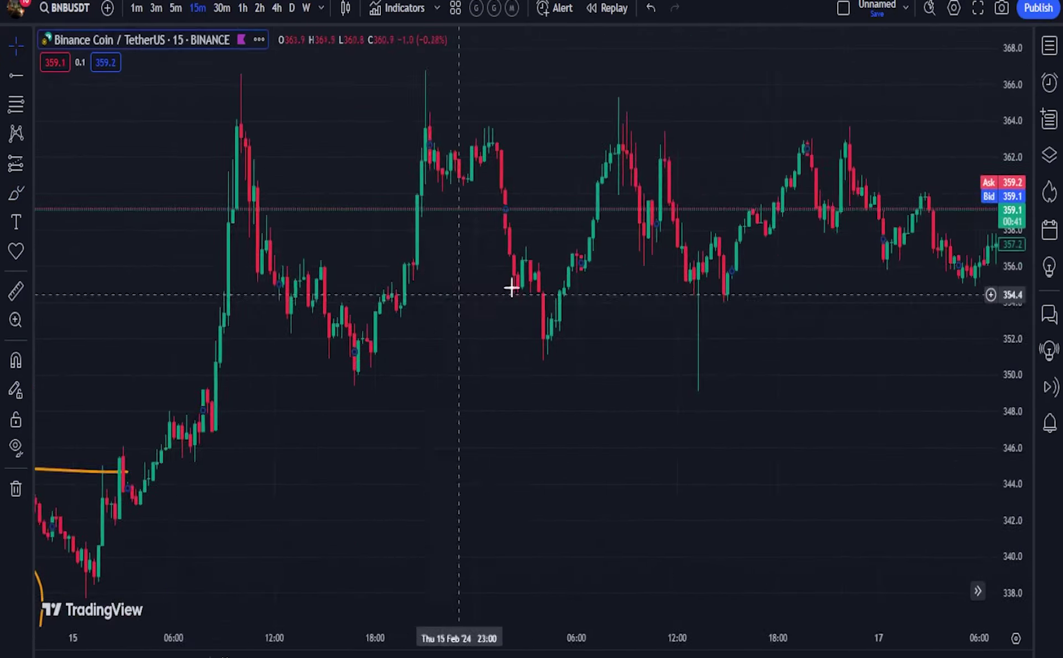
{"action": "scroll", "coordinate": [511, 287], "scroll_direction": "down", "scroll_amount": 4}
{"action": "left_click_drag", "start_coordinate": [1012, 138], "coordinate": [1012, 329]}
{"action": "scroll", "coordinate": [533, 327], "scroll_direction": "down", "scroll_amount": 3}
{"action": "left_click_drag", "start_coordinate": [690, 349], "coordinate": [490, 313]}
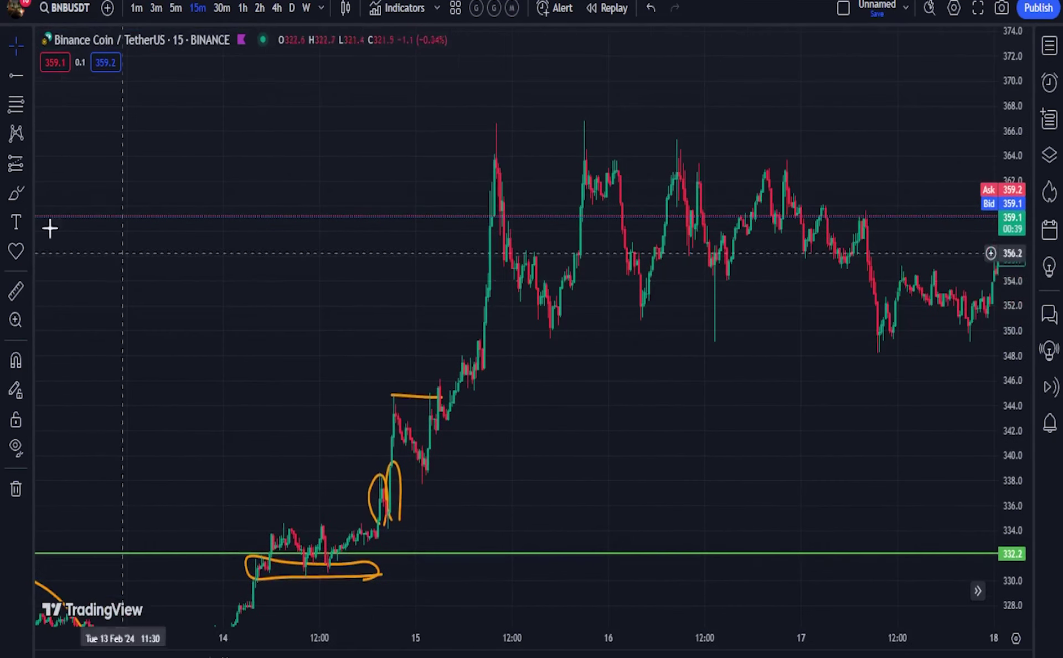
{"action": "left_click", "coordinate": [13, 49]}
{"action": "left_click", "coordinate": [11, 74]}
{"action": "left_click", "coordinate": [438, 335]}
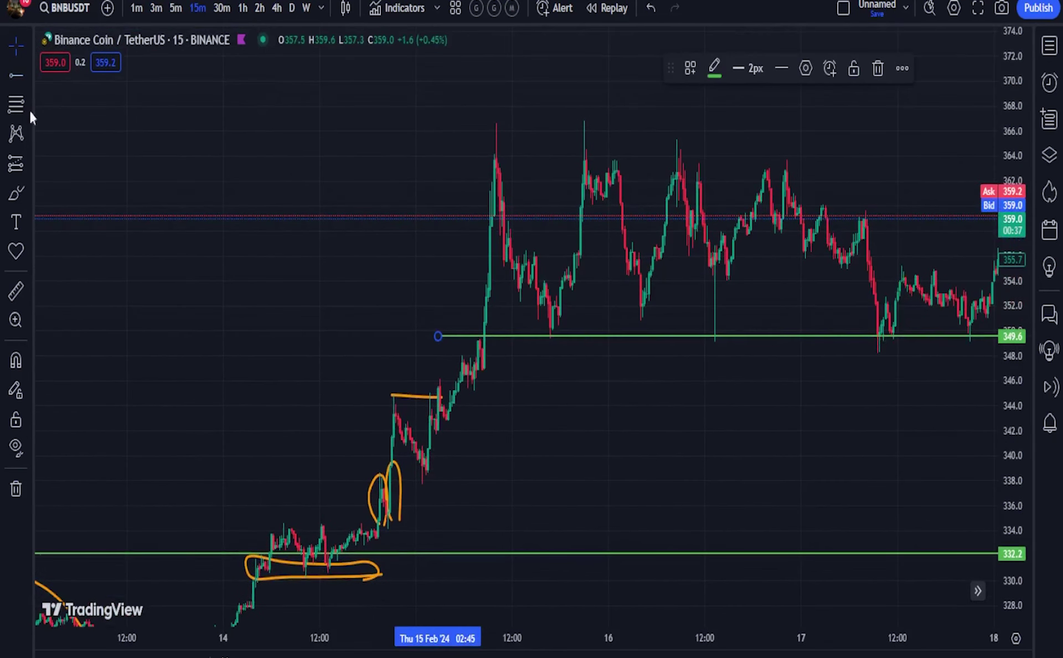
{"action": "left_click", "coordinate": [16, 75]}
{"action": "left_click", "coordinate": [463, 124]}
Circle three tops along the 366.5 ray and three floors along the 349.6 ray with the brush.
{"action": "left_click_drag", "start_coordinate": [596, 224], "coordinate": [484, 260]}
{"action": "scroll", "coordinate": [484, 260], "scroll_direction": "up", "scroll_amount": 1}
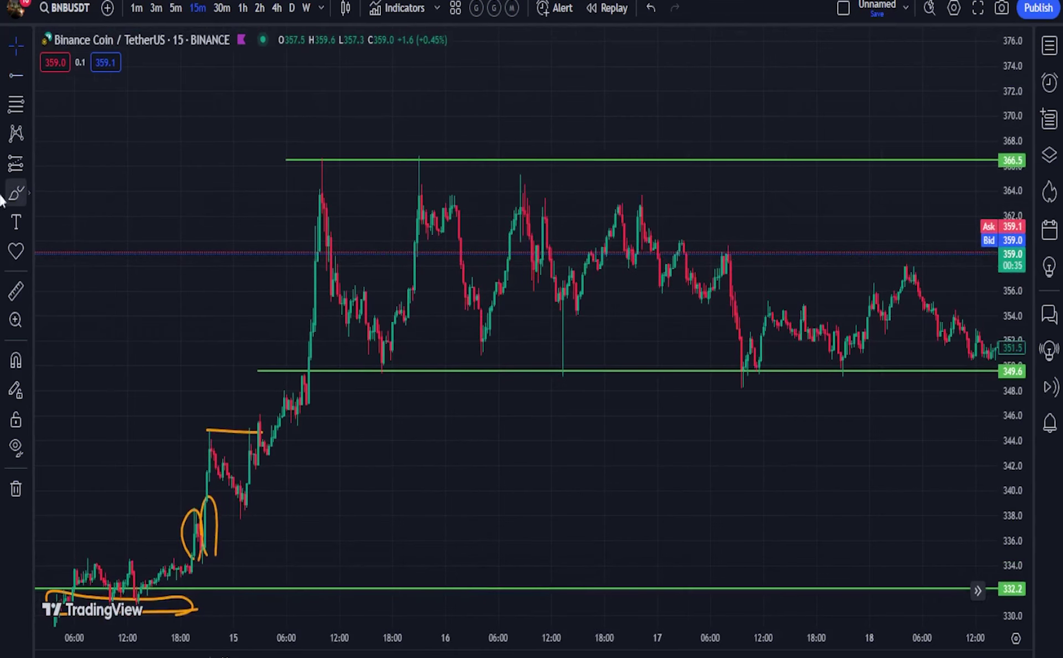
{"action": "mouse_move", "coordinate": [352, 153]}
{"action": "left_mouse_down"}
{"action": "mouse_move", "coordinate": [325, 181]}
{"action": "mouse_move", "coordinate": [310, 148]}
{"action": "left_mouse_up"}
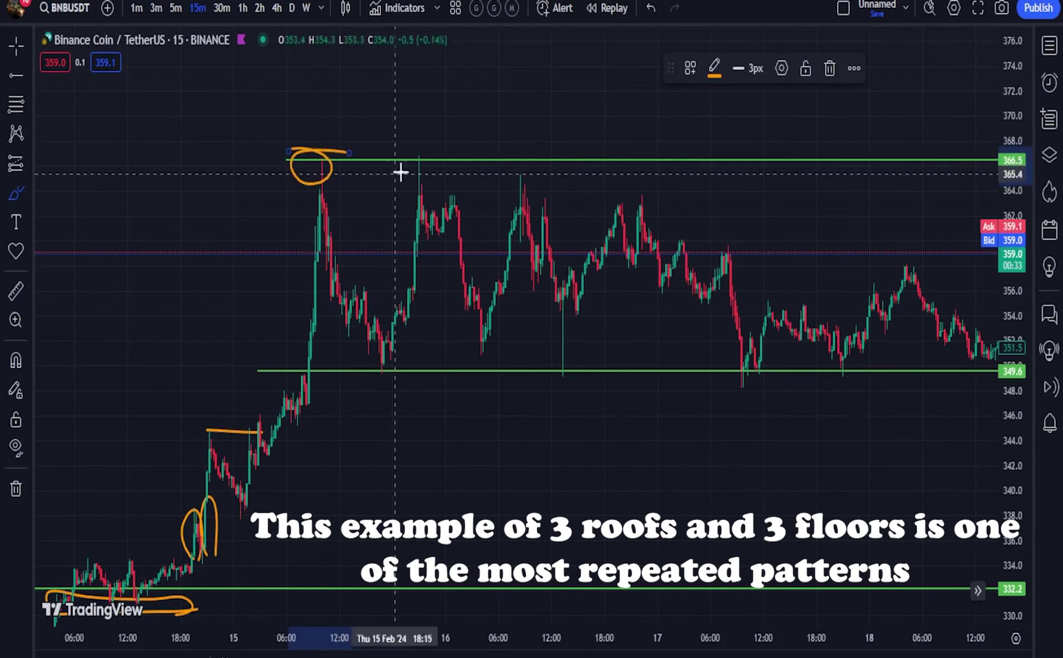
{"action": "mouse_move", "coordinate": [422, 145]}
{"action": "left_mouse_down"}
{"action": "mouse_move", "coordinate": [406, 183]}
{"action": "mouse_move", "coordinate": [402, 158]}
{"action": "left_mouse_up"}
{"action": "left_click_drag", "start_coordinate": [537, 164], "coordinate": [541, 178]}
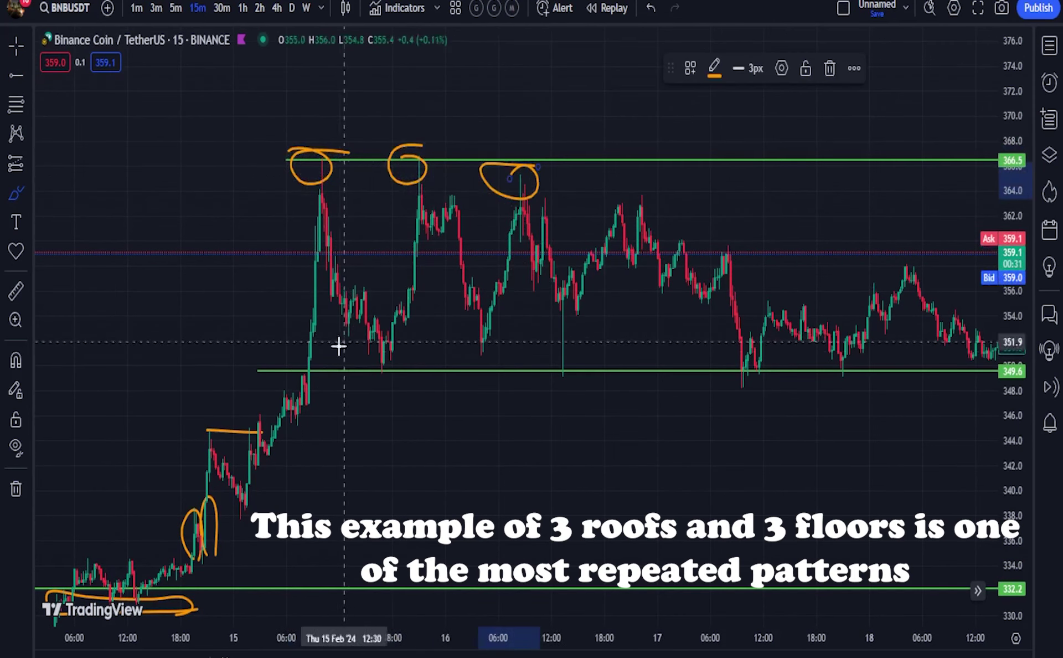
{"action": "mouse_move", "coordinate": [394, 360]}
{"action": "left_mouse_down"}
{"action": "mouse_move", "coordinate": [365, 382]}
{"action": "mouse_move", "coordinate": [360, 367]}
{"action": "left_mouse_up"}
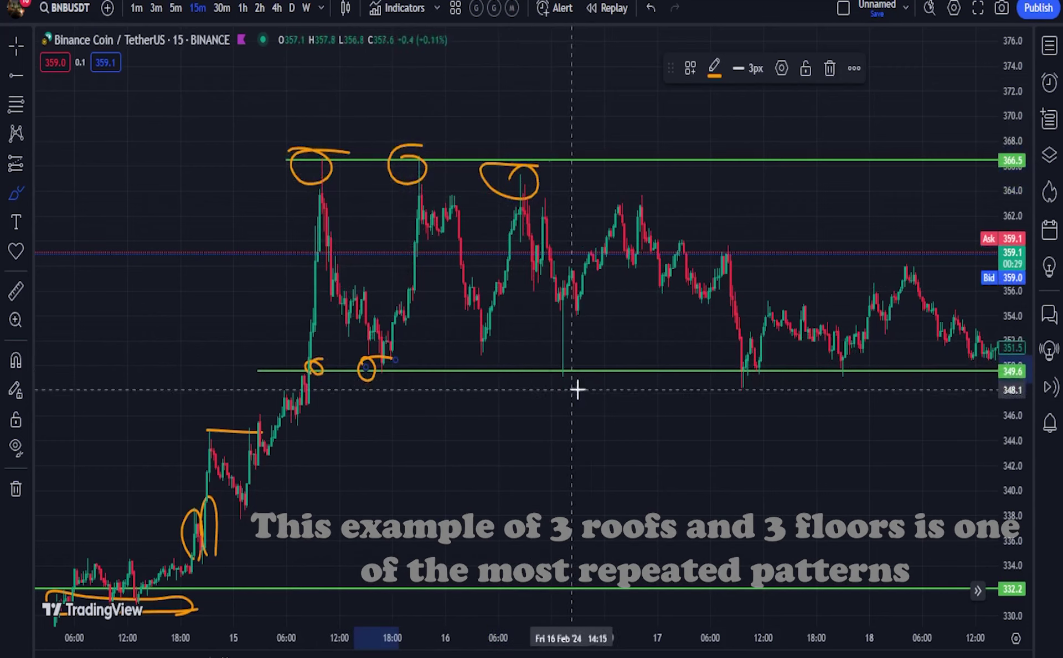
{"action": "left_click_drag", "start_coordinate": [578, 362], "coordinate": [524, 374]}
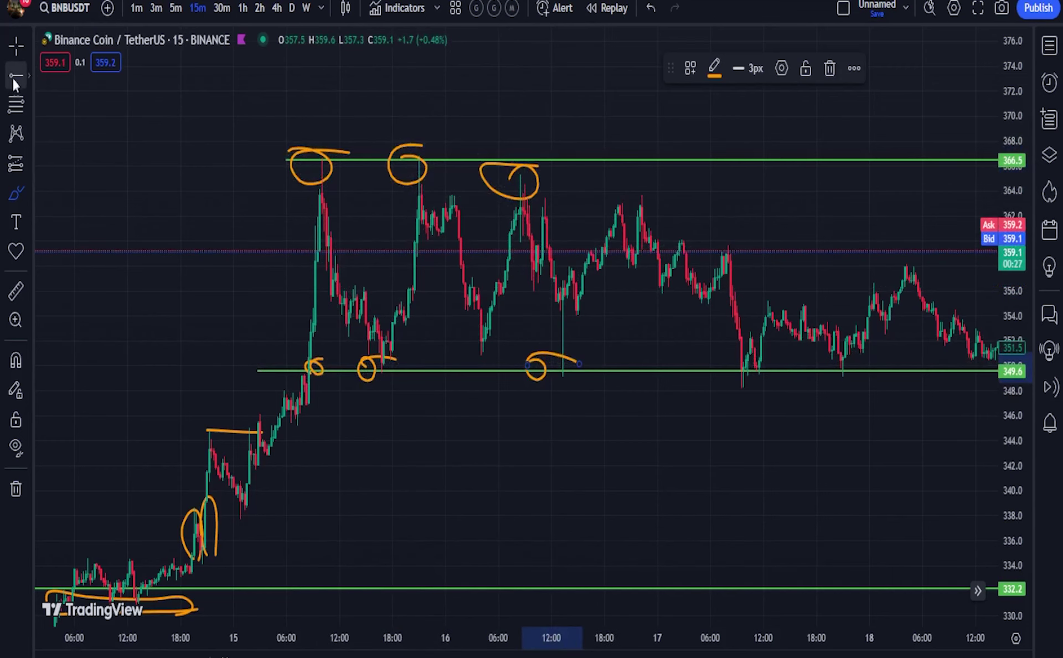
Trace the narrowing swings between the two range rays from 15 to 17 February with the brush, and delete the stroke.
{"action": "left_click", "coordinate": [29, 193]}
{"action": "mouse_move", "coordinate": [294, 158]}
{"action": "left_mouse_down"}
{"action": "mouse_move", "coordinate": [334, 251]}
{"action": "mouse_move", "coordinate": [441, 175]}
{"action": "left_mouse_up"}
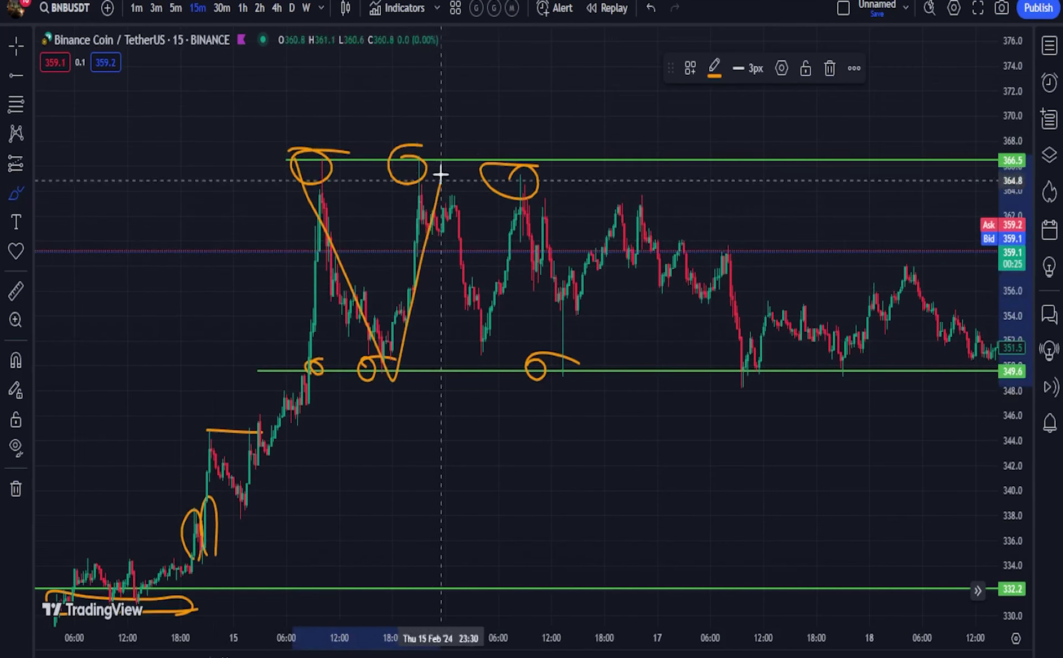
{"action": "left_click_drag", "start_coordinate": [599, 221], "coordinate": [716, 311]}
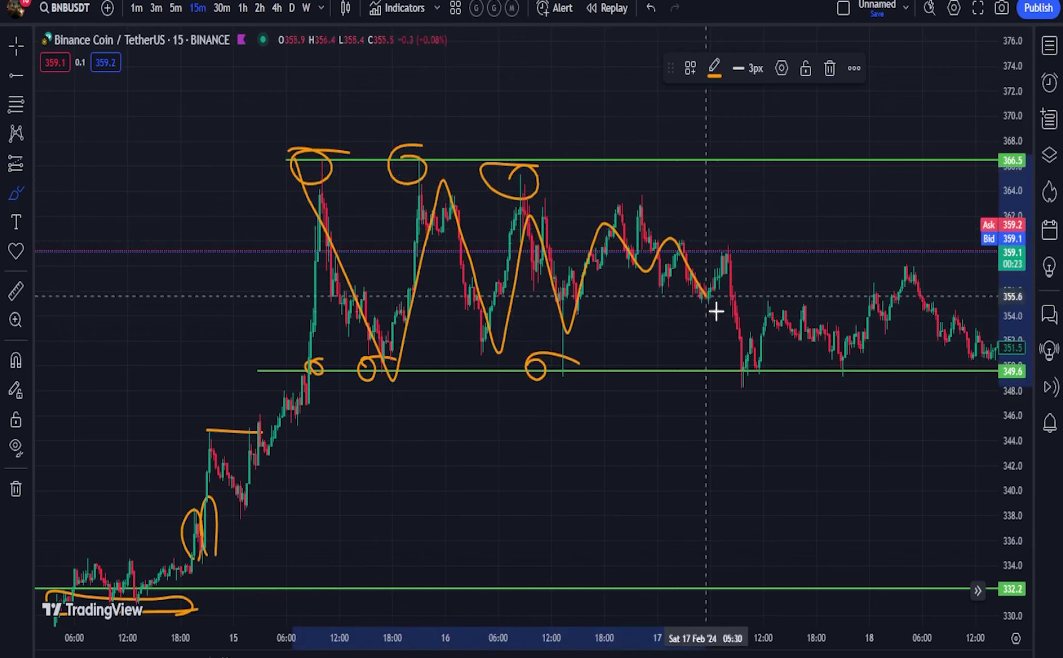
{"action": "key", "text": "Delete"}
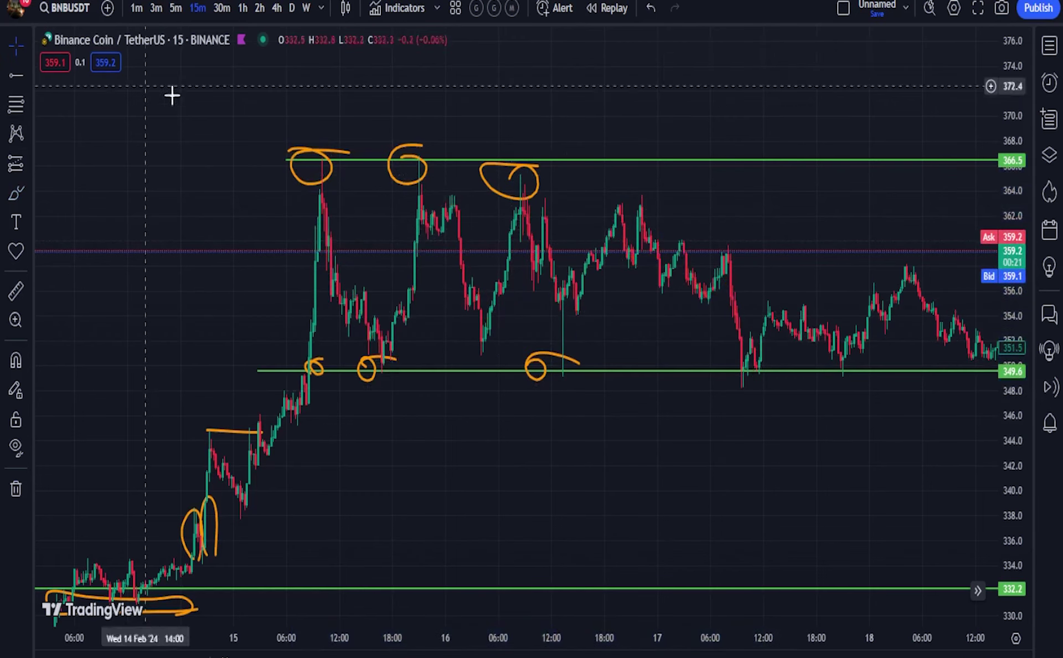
Brush a long loop across the highs near 363 and a short descending stroke with an oval above the 366.5 ray.
{"action": "scroll", "coordinate": [225, 244], "scroll_direction": "up", "scroll_amount": 3}
{"action": "left_click_drag", "start_coordinate": [239, 255], "coordinate": [526, 264]}
{"action": "scroll", "coordinate": [286, 290], "scroll_direction": "up", "scroll_amount": 2}
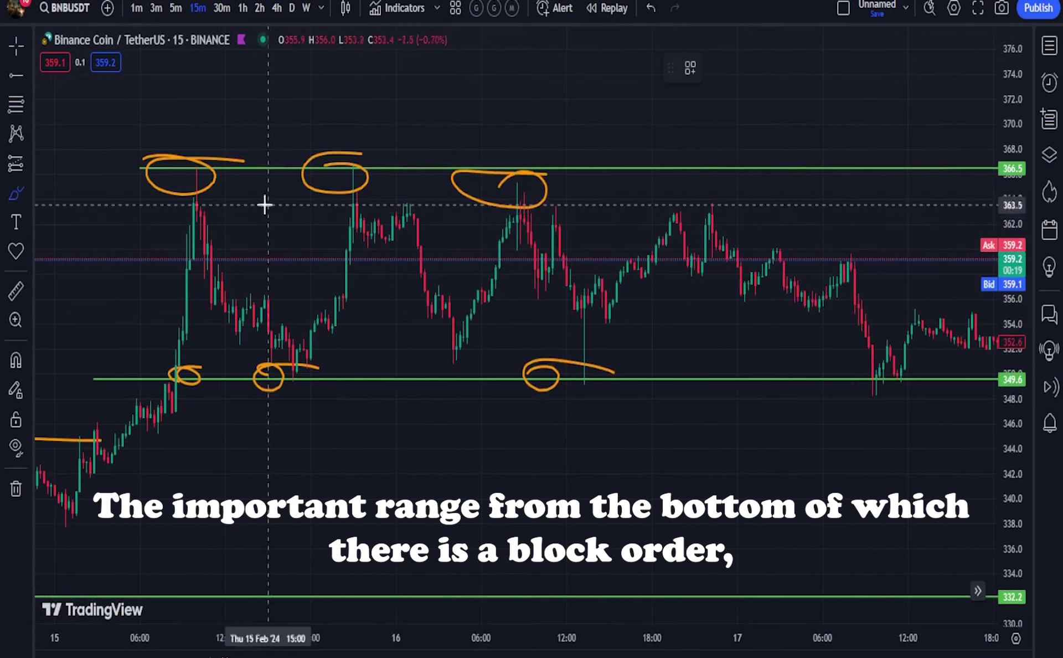
{"action": "mouse_move", "coordinate": [228, 213]}
{"action": "left_mouse_down"}
{"action": "mouse_move", "coordinate": [177, 205]}
{"action": "mouse_move", "coordinate": [733, 207]}
{"action": "mouse_move", "coordinate": [595, 221]}
{"action": "mouse_move", "coordinate": [207, 215]}
{"action": "left_mouse_up"}
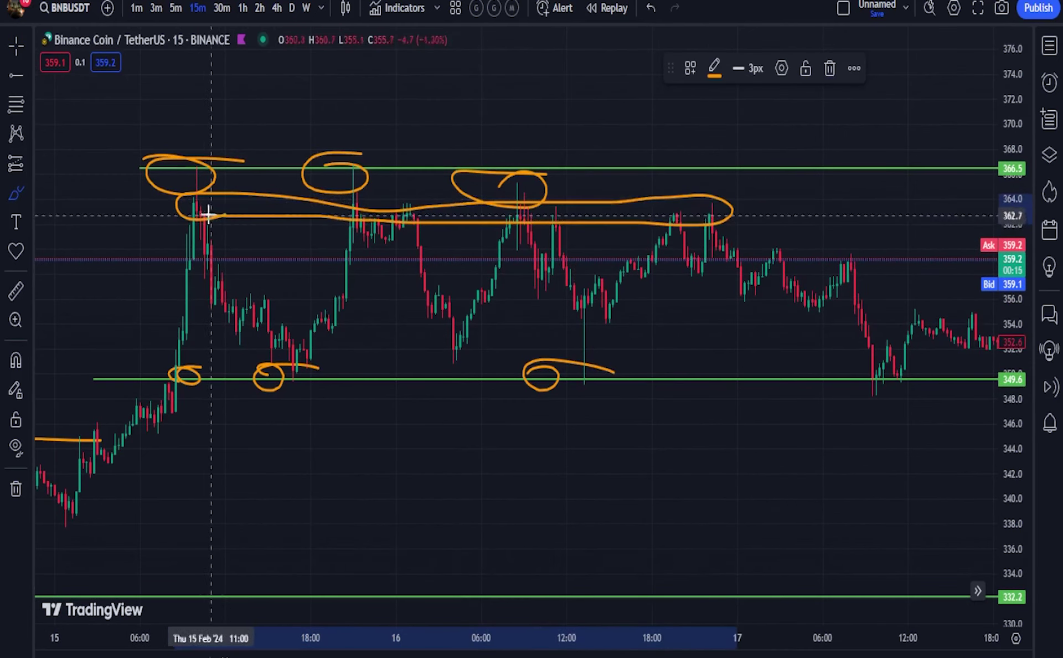
{"action": "left_click_drag", "start_coordinate": [272, 69], "coordinate": [278, 121]}
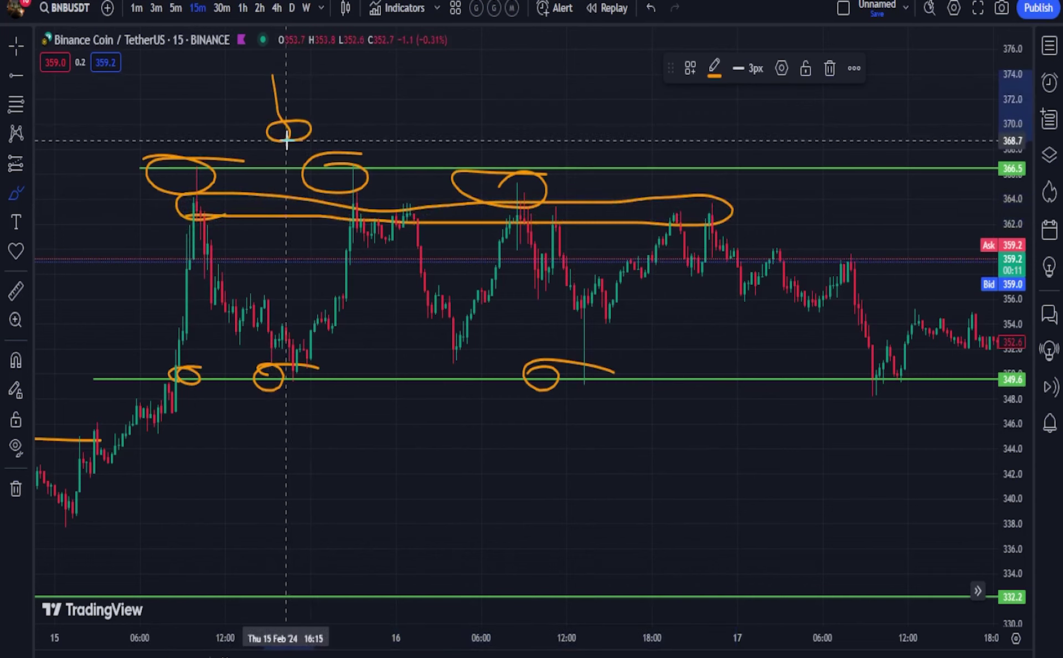
{"action": "left_click_drag", "start_coordinate": [285, 150], "coordinate": [288, 171]}
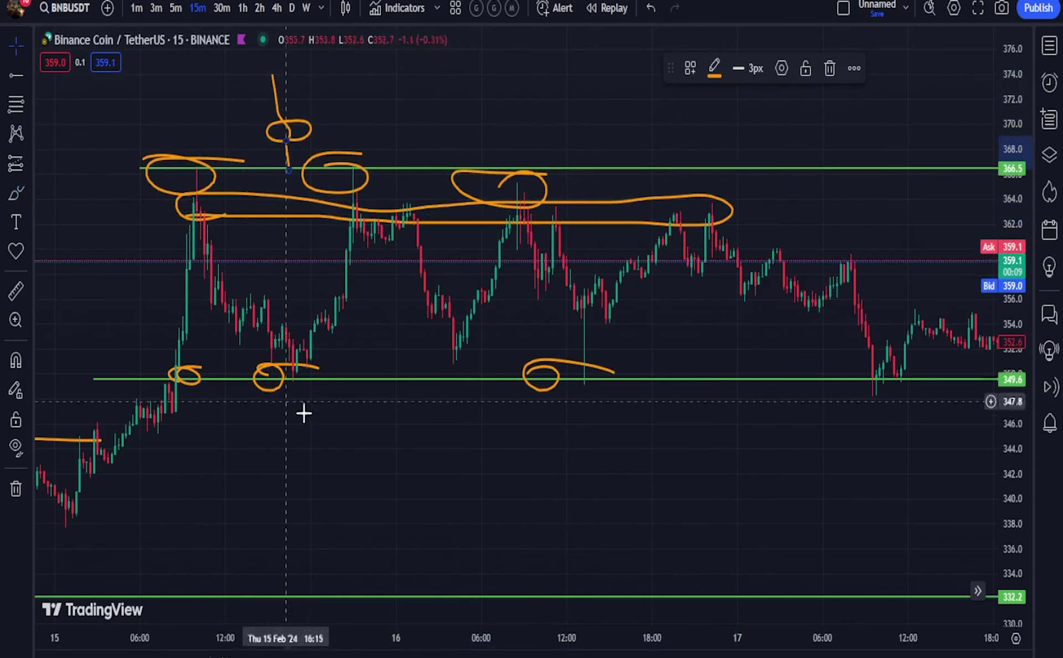
Measure the rise from the 16 February low at 348.9 to the evening high, and clear the measurement.
{"action": "scroll", "coordinate": [354, 432], "scroll_direction": "down", "scroll_amount": 2}
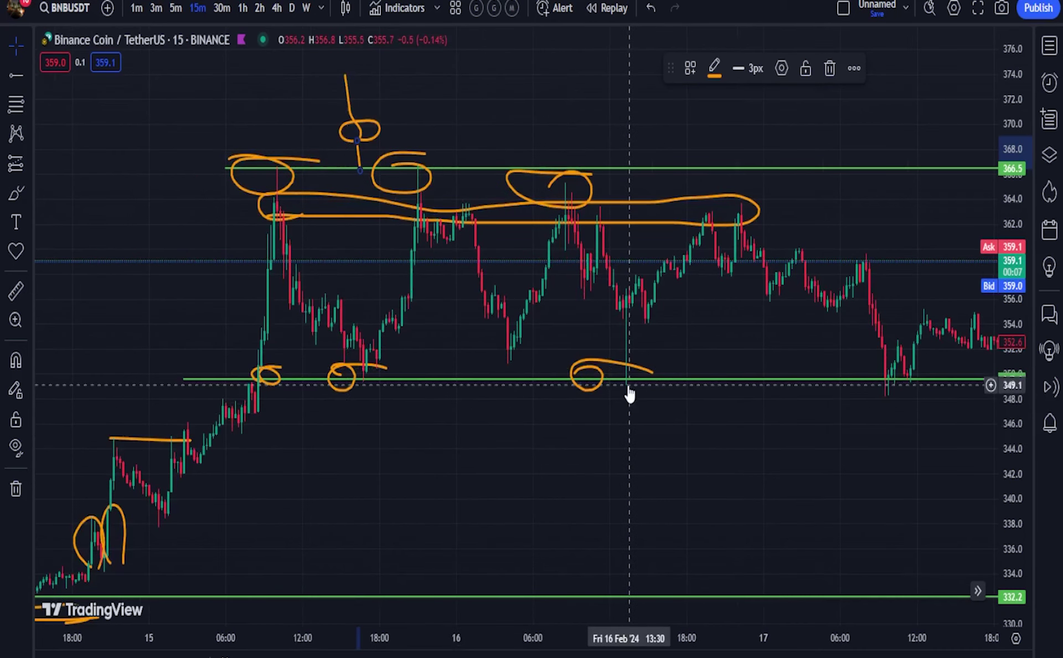
{"action": "left_click", "coordinate": [13, 289]}
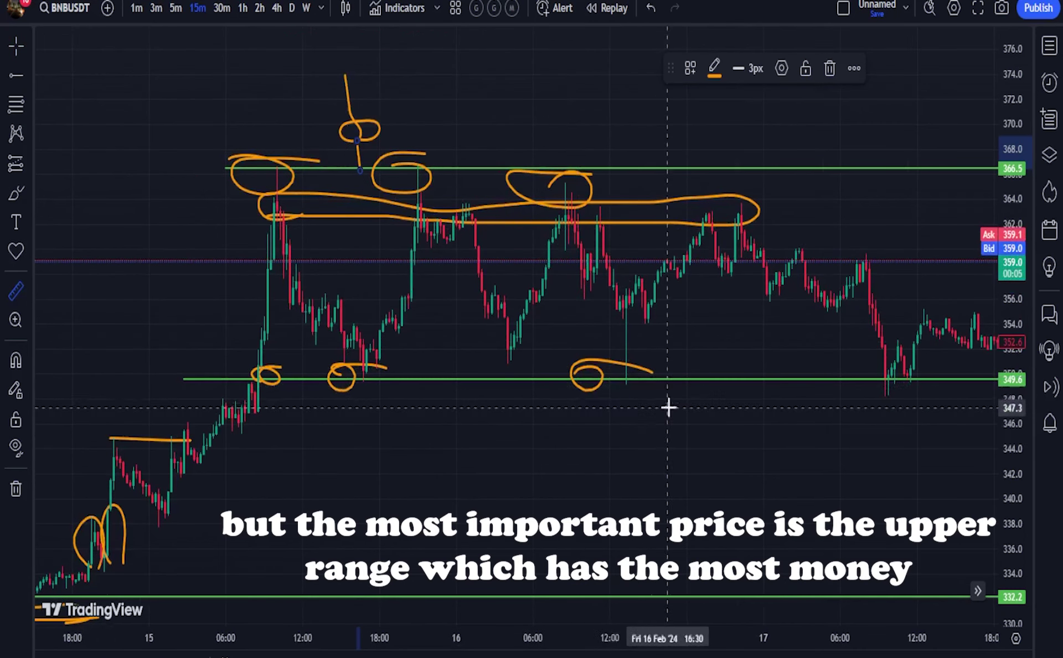
{"action": "left_click", "coordinate": [632, 387]}
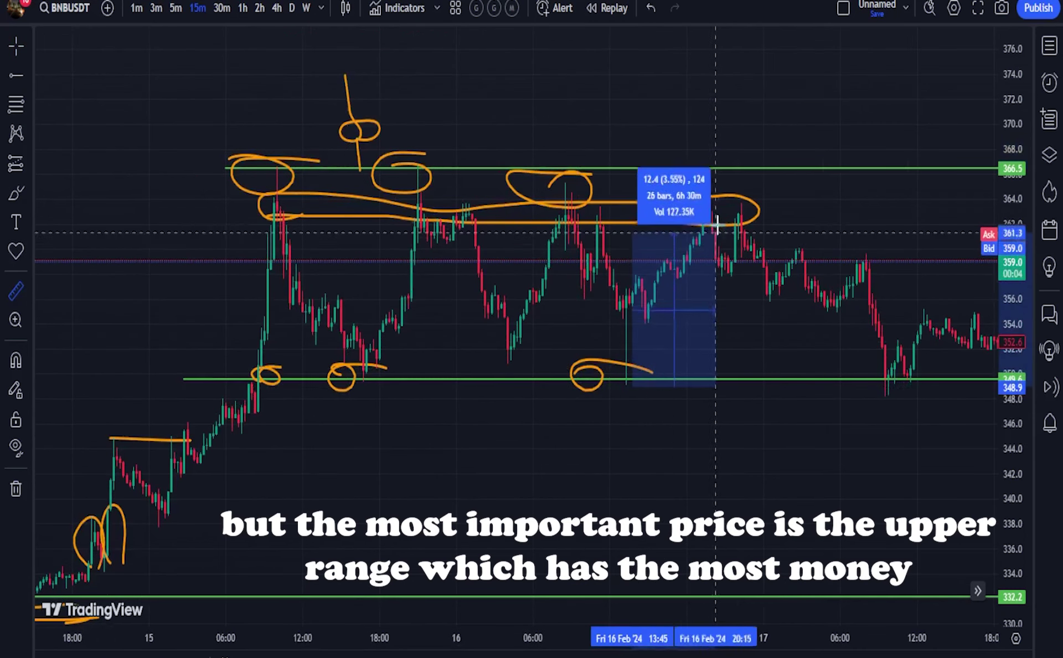
{"action": "left_click", "coordinate": [777, 320]}
Delete the long brush loop running across the highs just under the 366.5 ray.
{"action": "scroll", "coordinate": [529, 277], "scroll_direction": "up", "scroll_amount": 2}
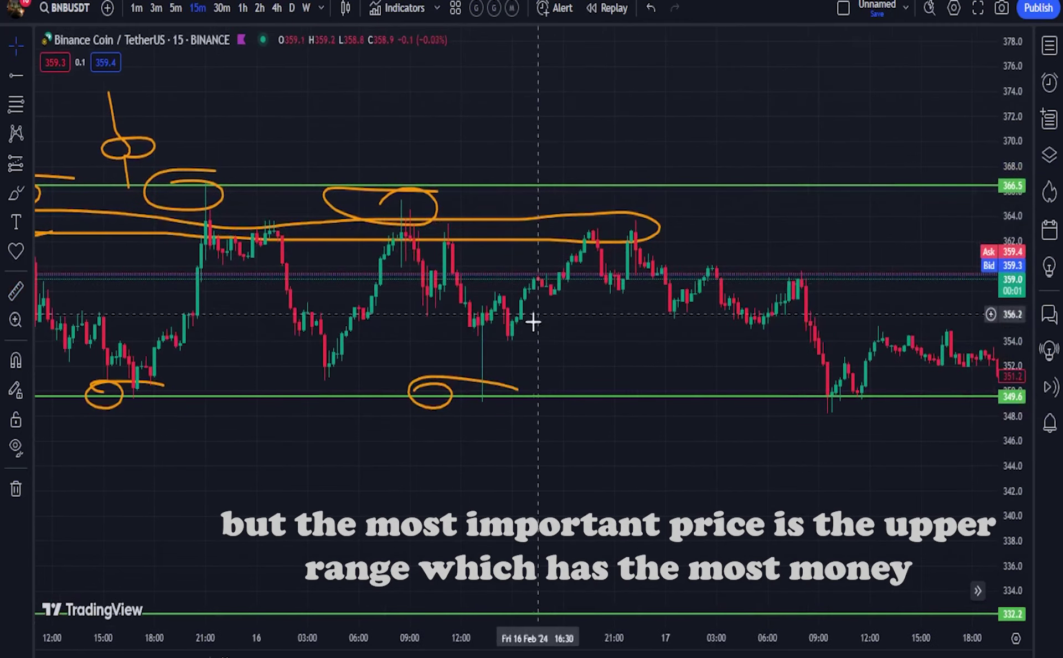
{"action": "left_click_drag", "start_coordinate": [533, 321], "coordinate": [699, 350]}
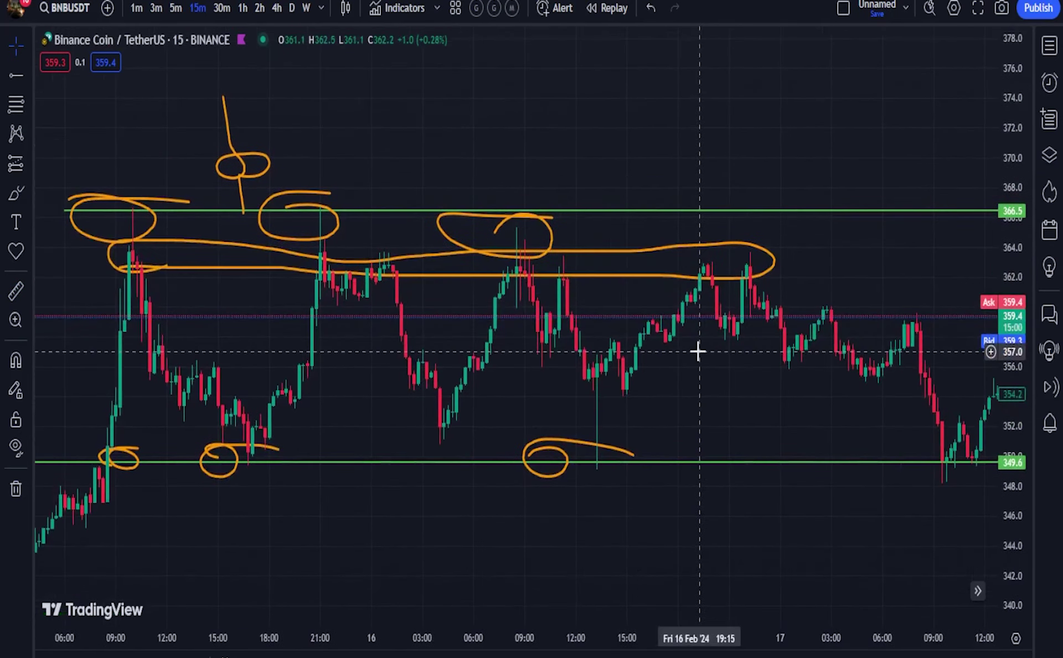
{"action": "left_click", "coordinate": [643, 275]}
{"action": "key", "text": "Delete"}
{"action": "left_click", "coordinate": [542, 254]}
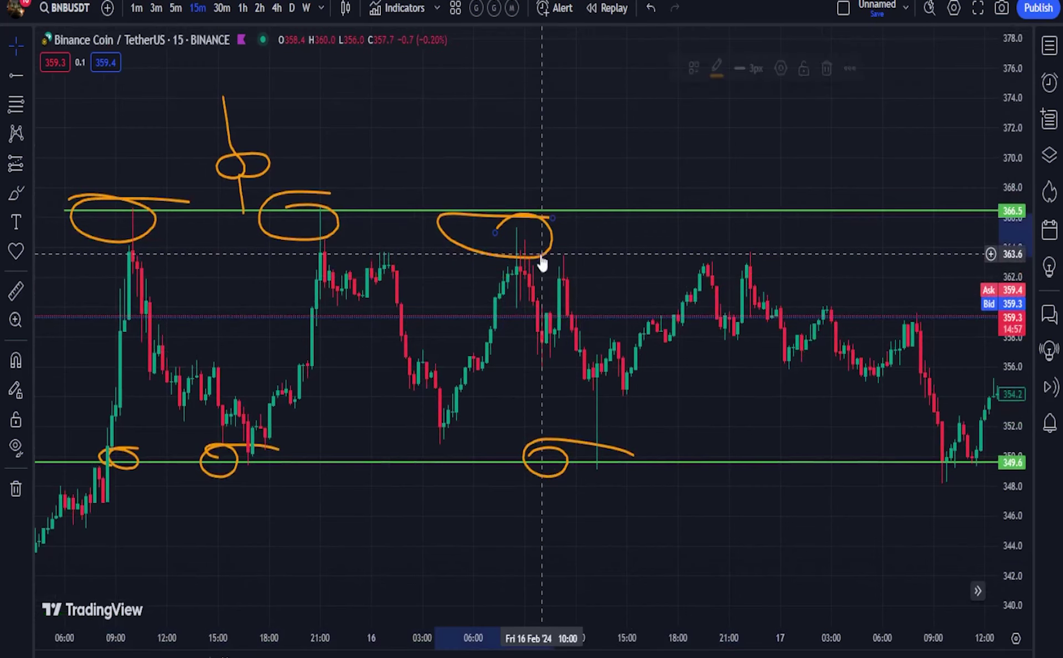
{"action": "left_click_drag", "start_coordinate": [360, 326], "coordinate": [369, 329]}
{"action": "scroll", "coordinate": [349, 321], "scroll_direction": "up", "scroll_amount": 1}
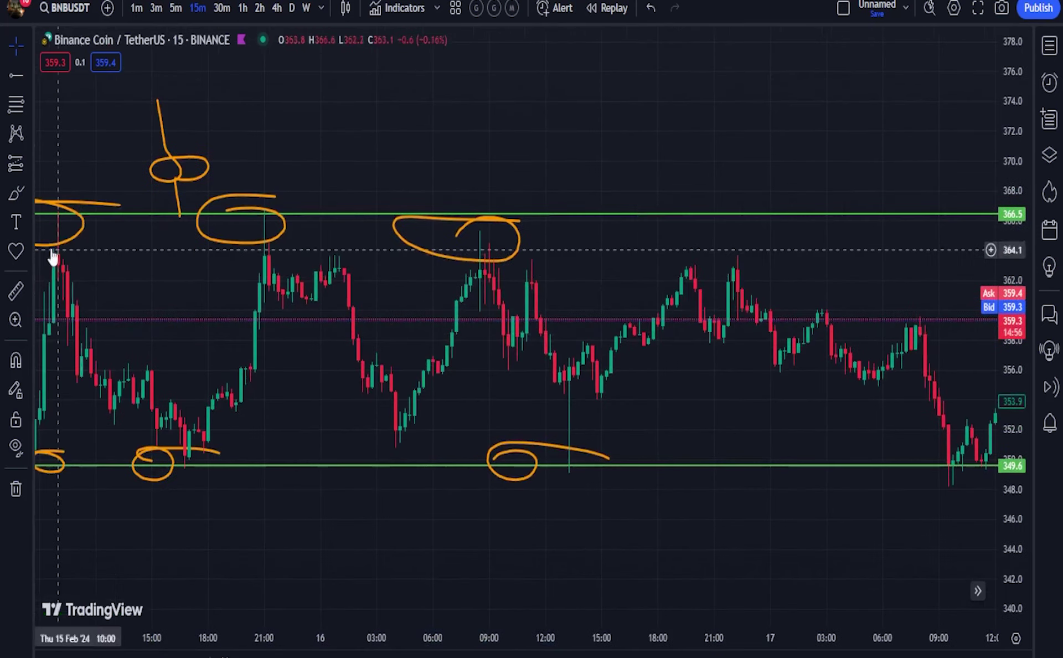
Circle the bearish candles around 01:30 on 16 February with the brush.
{"action": "left_click", "coordinate": [14, 194]}
{"action": "scroll", "coordinate": [379, 284], "scroll_direction": "up", "scroll_amount": 2}
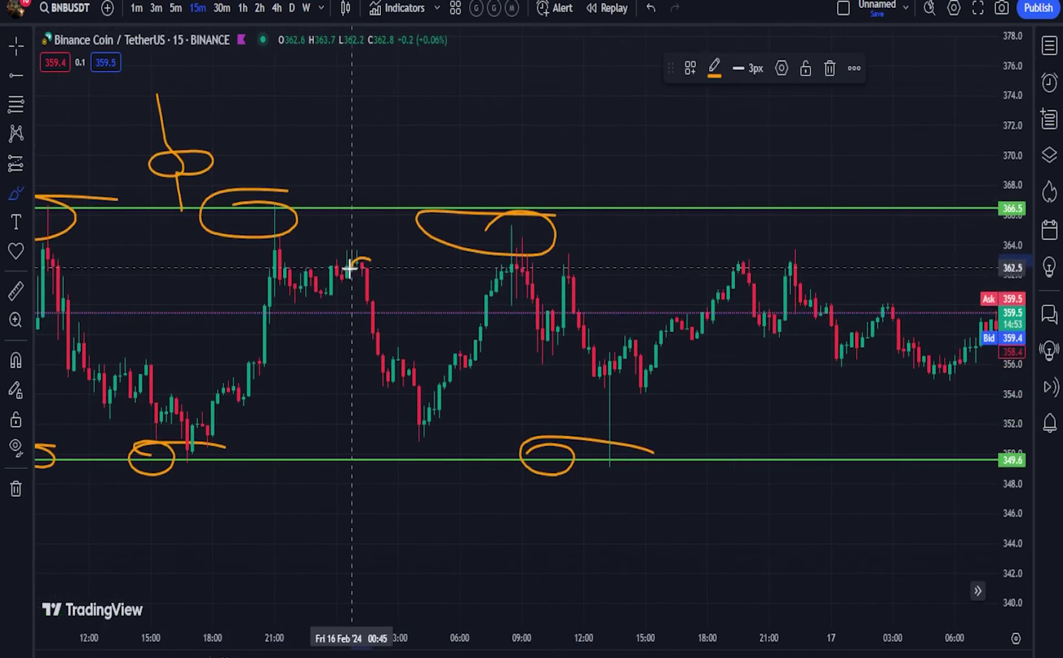
{"action": "mouse_move", "coordinate": [350, 268]}
{"action": "left_mouse_down"}
{"action": "mouse_move", "coordinate": [359, 296]}
{"action": "mouse_move", "coordinate": [380, 292]}
{"action": "left_mouse_up"}
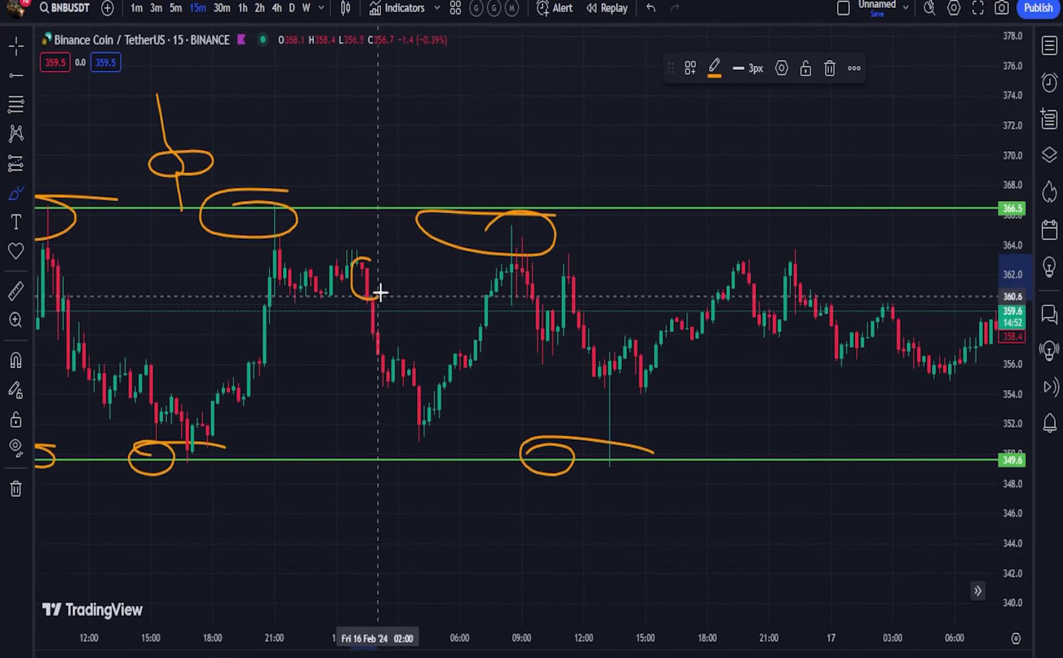
Place a short position on the circled 01:30 candle with entry at 360.2, stop at 363.7 and target about 351.3.
{"action": "left_click", "coordinate": [28, 165]}
{"action": "left_click", "coordinate": [83, 216]}
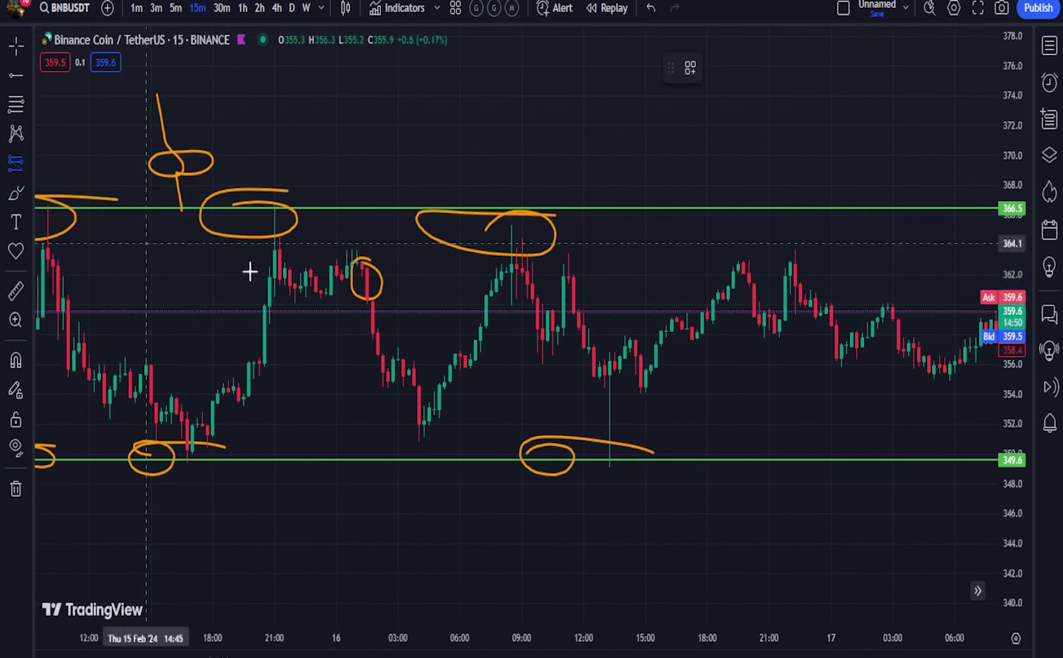
{"action": "left_click", "coordinate": [279, 281]}
{"action": "mouse_move", "coordinate": [291, 304]}
{"action": "left_mouse_down"}
{"action": "mouse_move", "coordinate": [377, 296]}
{"action": "mouse_move", "coordinate": [377, 313]}
{"action": "left_mouse_up"}
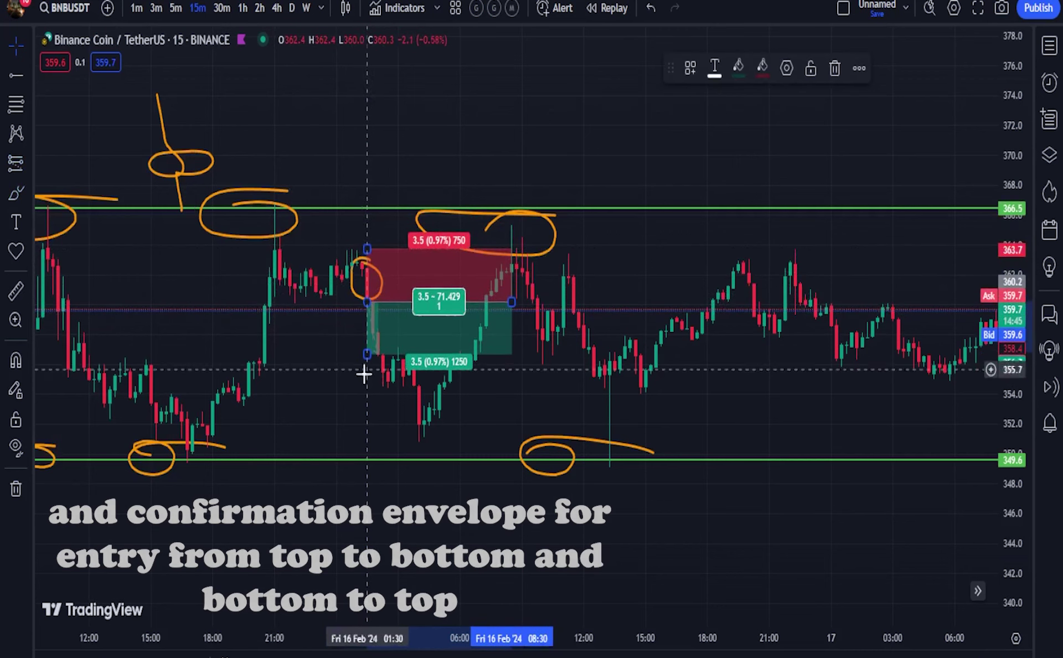
{"action": "left_click_drag", "start_coordinate": [367, 353], "coordinate": [382, 434]}
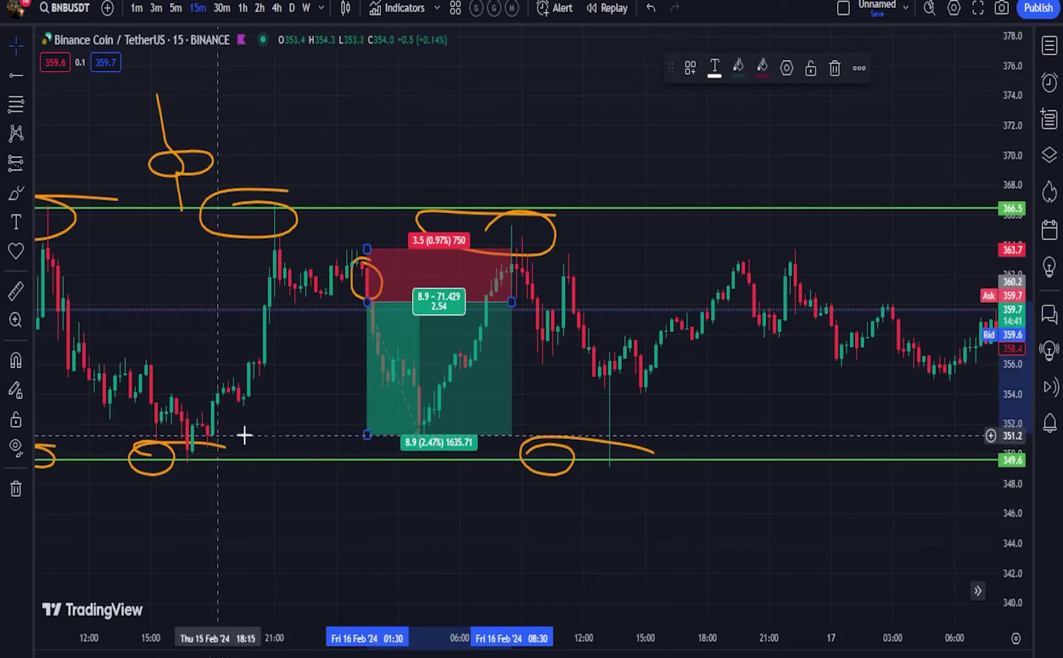
Draw two converging trend lines on the 5-minute chart, rising from 354.2 to 356.6 and falling from 357.7 to 356.4.
{"action": "left_click_drag", "start_coordinate": [299, 365], "coordinate": [233, 416]}
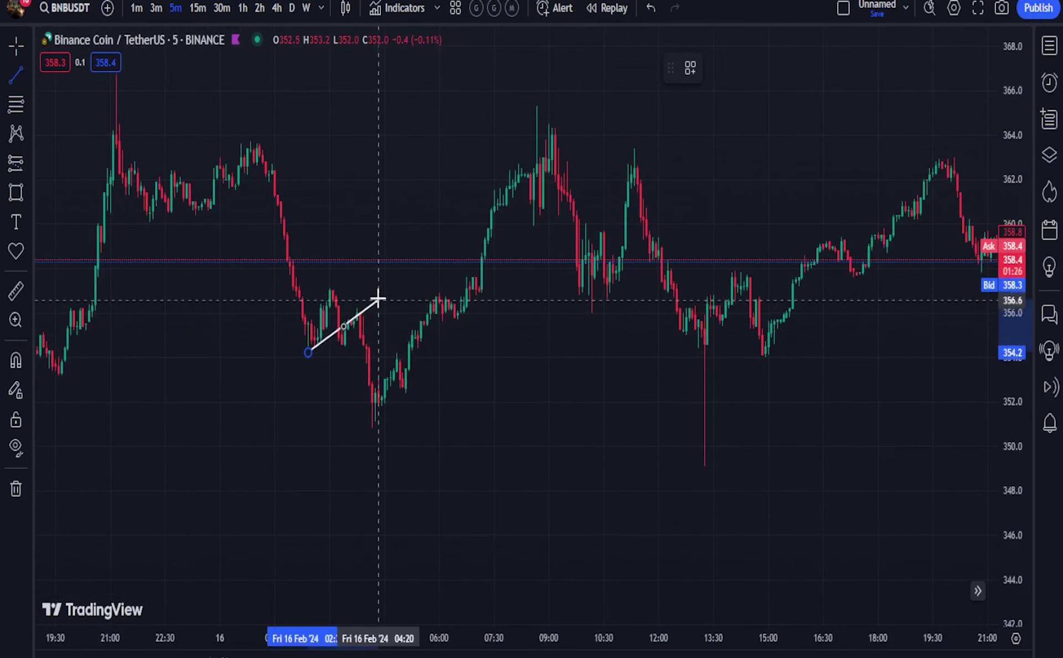
{"action": "left_click", "coordinate": [378, 299]}
{"action": "left_click", "coordinate": [12, 75]}
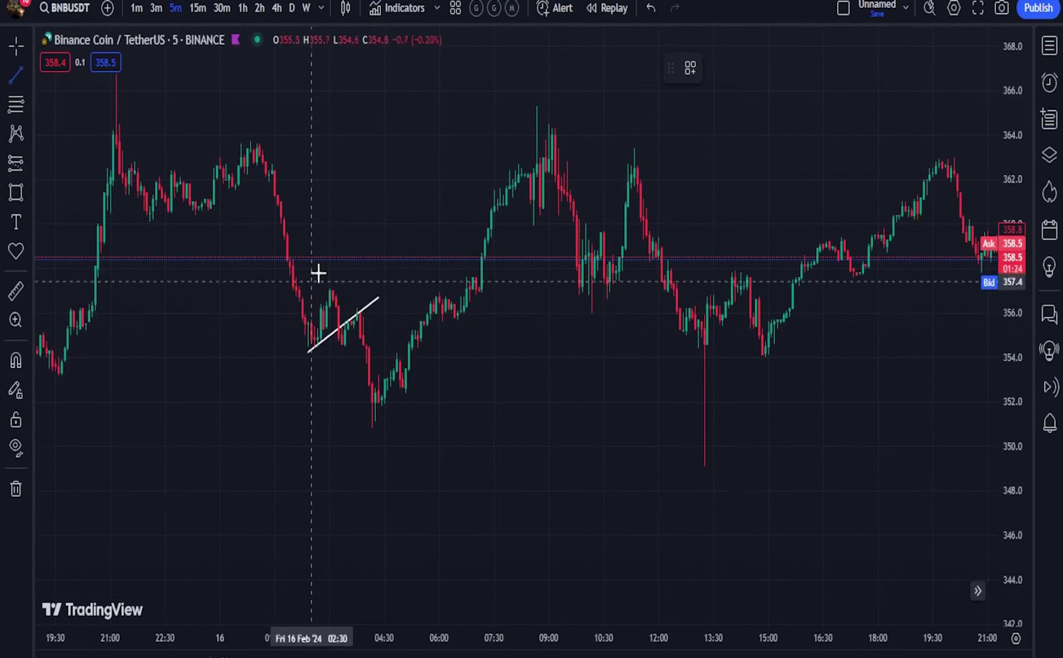
{"action": "left_click", "coordinate": [298, 275]}
{"action": "left_click", "coordinate": [390, 304]}
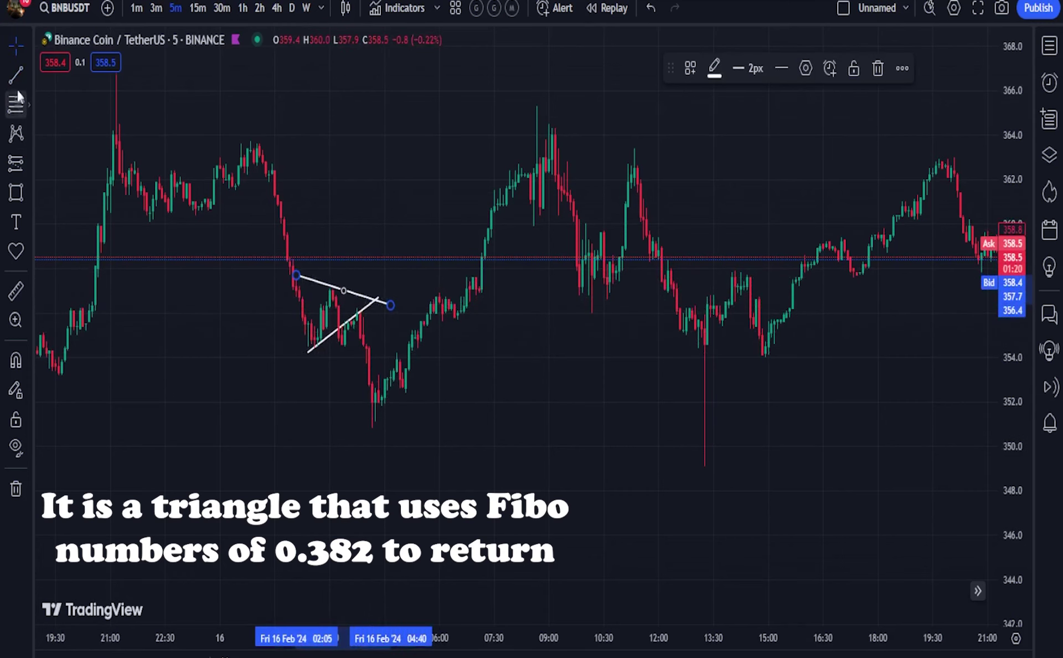
Draw a rising trend line from 350.4 at 03:50 to 364.6 at 11:30 on 16 February.
{"action": "left_click", "coordinate": [17, 75]}
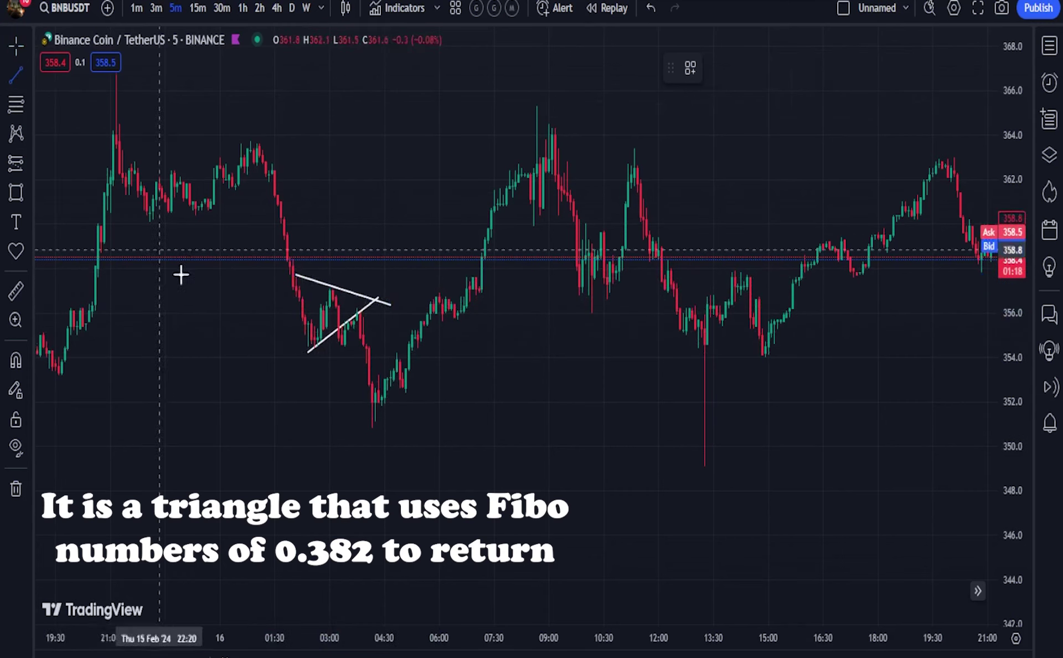
{"action": "scroll", "coordinate": [395, 411], "scroll_direction": "down", "scroll_amount": 1}
{"action": "left_click", "coordinate": [425, 436]}
{"action": "left_click", "coordinate": [674, 125]}
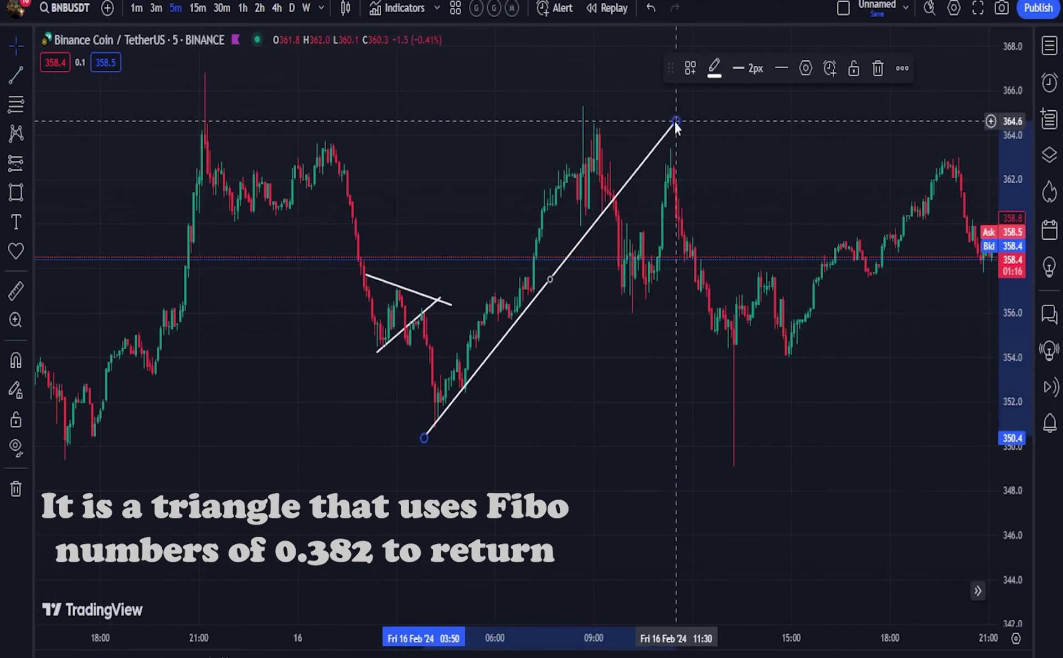
Draw a rectangle zone from 364 to about 366.8, starting at the 15 February 21:00 peak and ending past 15:00 on 16 February.
{"action": "scroll", "coordinate": [536, 465], "scroll_direction": "up", "scroll_amount": 2}
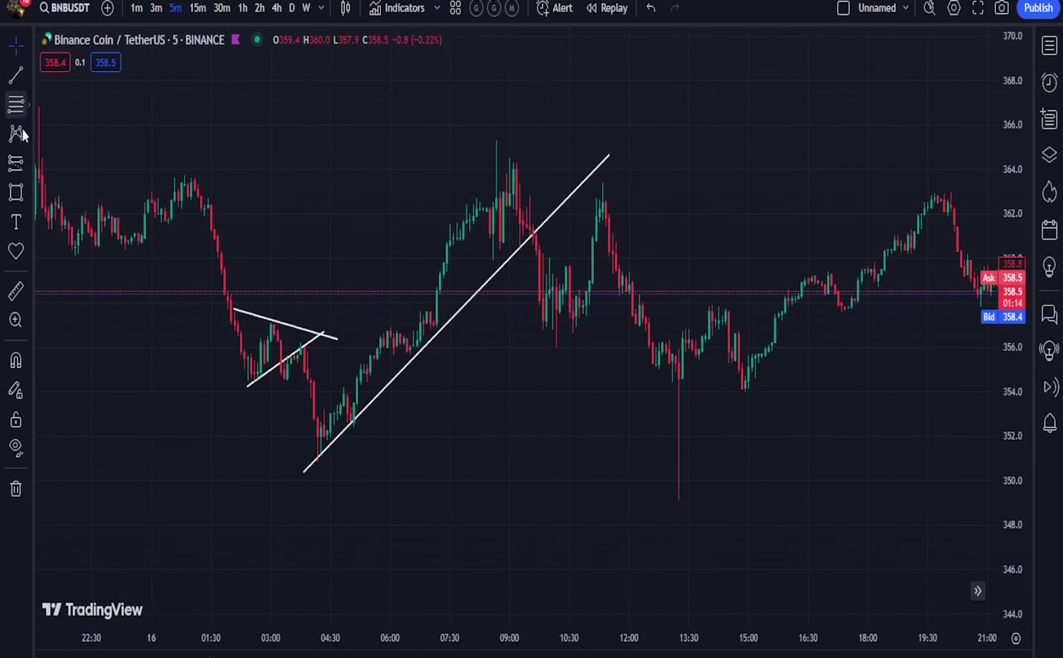
{"action": "left_click", "coordinate": [13, 195]}
{"action": "scroll", "coordinate": [156, 193], "scroll_direction": "down", "scroll_amount": 1}
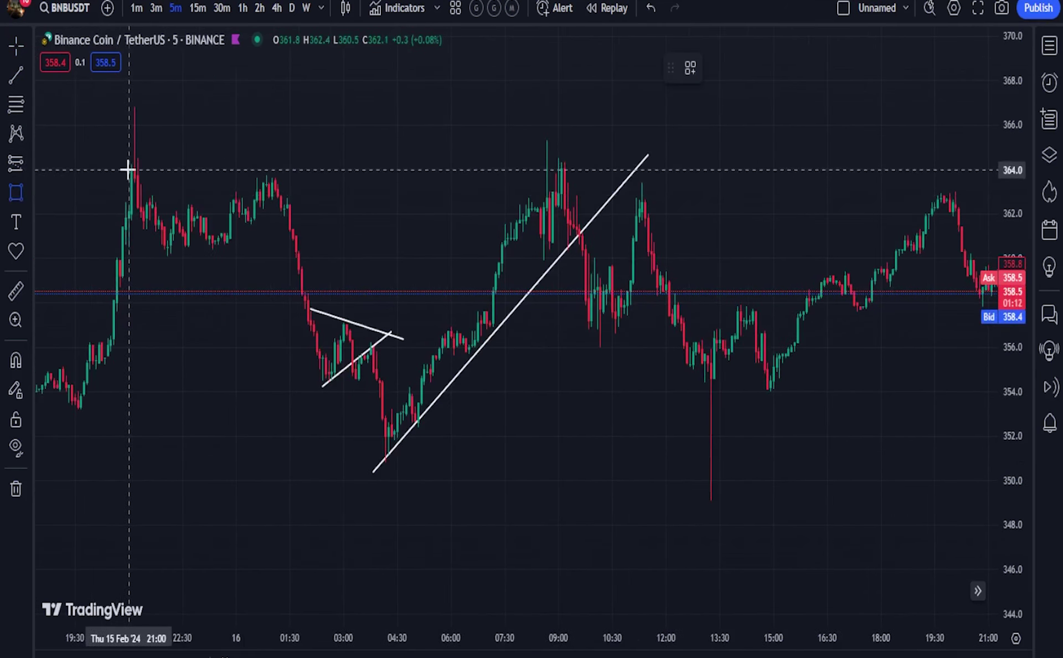
{"action": "left_click_drag", "start_coordinate": [129, 139], "coordinate": [784, 154]}
{"action": "left_click_drag", "start_coordinate": [713, 318], "coordinate": [671, 370]}
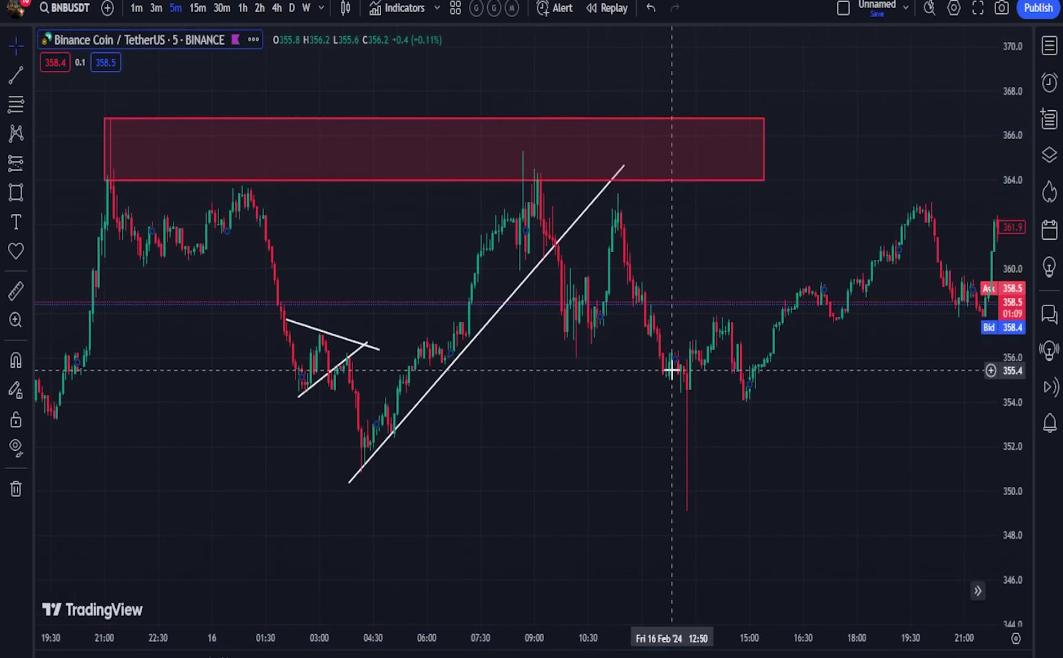
Circle the first top in the red zone and mark the second top with an arc and a handwritten 2.
{"action": "left_click", "coordinate": [26, 196]}
{"action": "left_click", "coordinate": [72, 158]}
{"action": "mouse_move", "coordinate": [118, 126]}
{"action": "left_mouse_down"}
{"action": "mouse_move", "coordinate": [147, 147]}
{"action": "mouse_move", "coordinate": [72, 147]}
{"action": "left_mouse_up"}
{"action": "left_click_drag", "start_coordinate": [254, 166], "coordinate": [259, 187]}
{"action": "left_click_drag", "start_coordinate": [217, 145], "coordinate": [210, 163]}
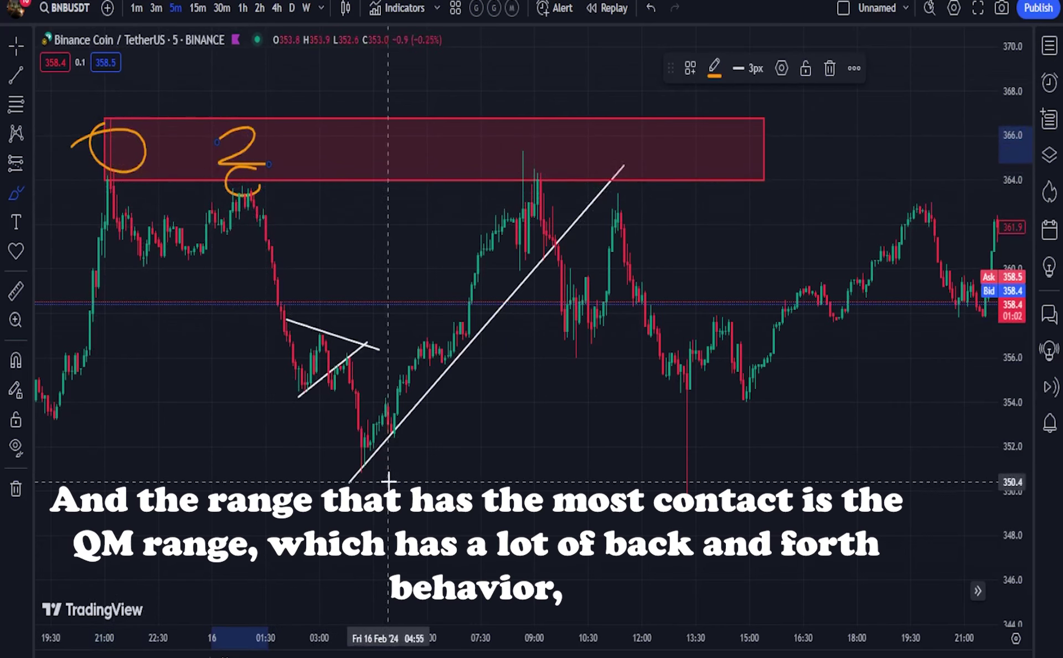
Brush a long loop along the lows near 351, then circle the third top and label it with a handwritten 3.
{"action": "mouse_move", "coordinate": [396, 474]}
{"action": "left_mouse_down"}
{"action": "mouse_move", "coordinate": [348, 474]}
{"action": "mouse_move", "coordinate": [572, 481]}
{"action": "mouse_move", "coordinate": [710, 456]}
{"action": "mouse_move", "coordinate": [408, 457]}
{"action": "mouse_move", "coordinate": [353, 481]}
{"action": "left_mouse_up"}
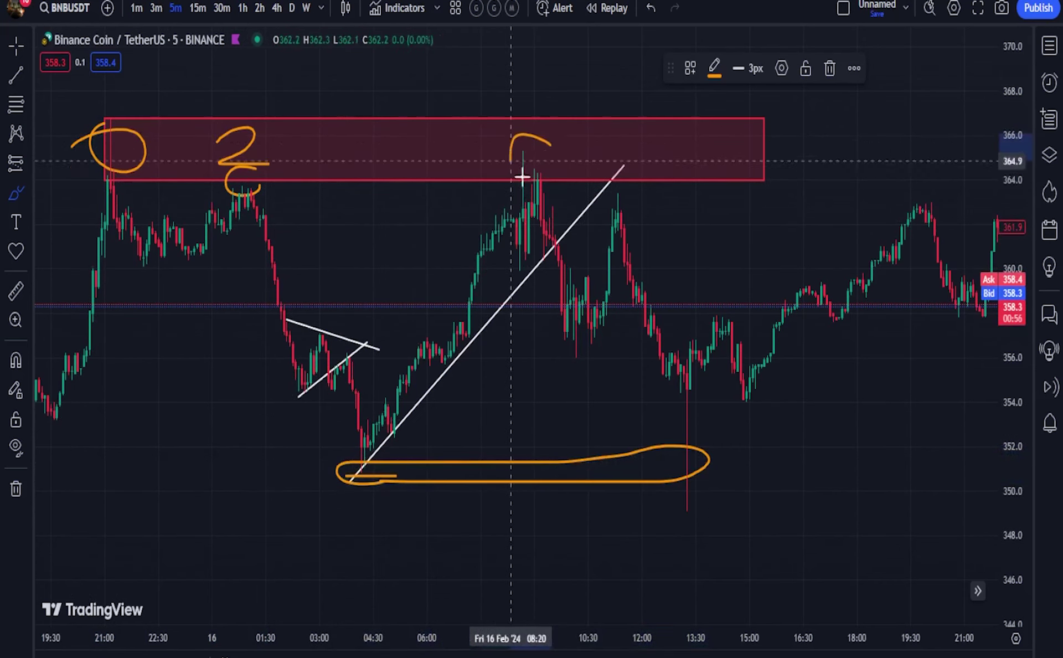
{"action": "left_click_drag", "start_coordinate": [522, 173], "coordinate": [513, 149]}
{"action": "mouse_move", "coordinate": [476, 117]}
{"action": "left_mouse_down"}
{"action": "mouse_move", "coordinate": [493, 131]}
{"action": "mouse_move", "coordinate": [481, 136]}
{"action": "mouse_move", "coordinate": [486, 166]}
{"action": "left_mouse_up"}
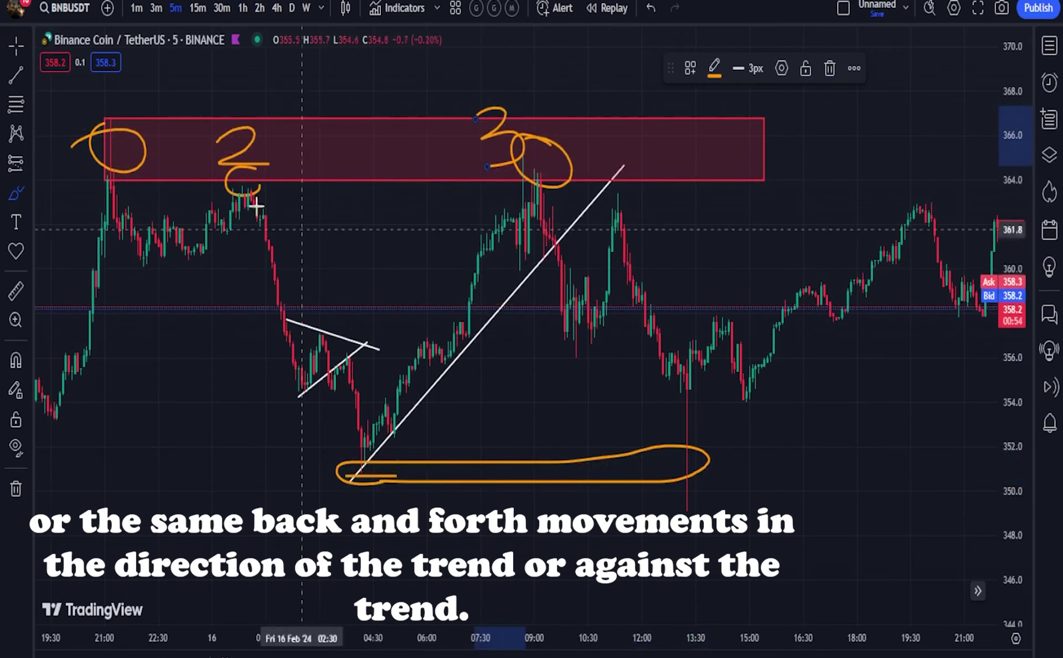
Circle the falling candles just below the red zone around 09:20 on 16 February with the brush.
{"action": "scroll", "coordinate": [337, 251], "scroll_direction": "up", "scroll_amount": 3}
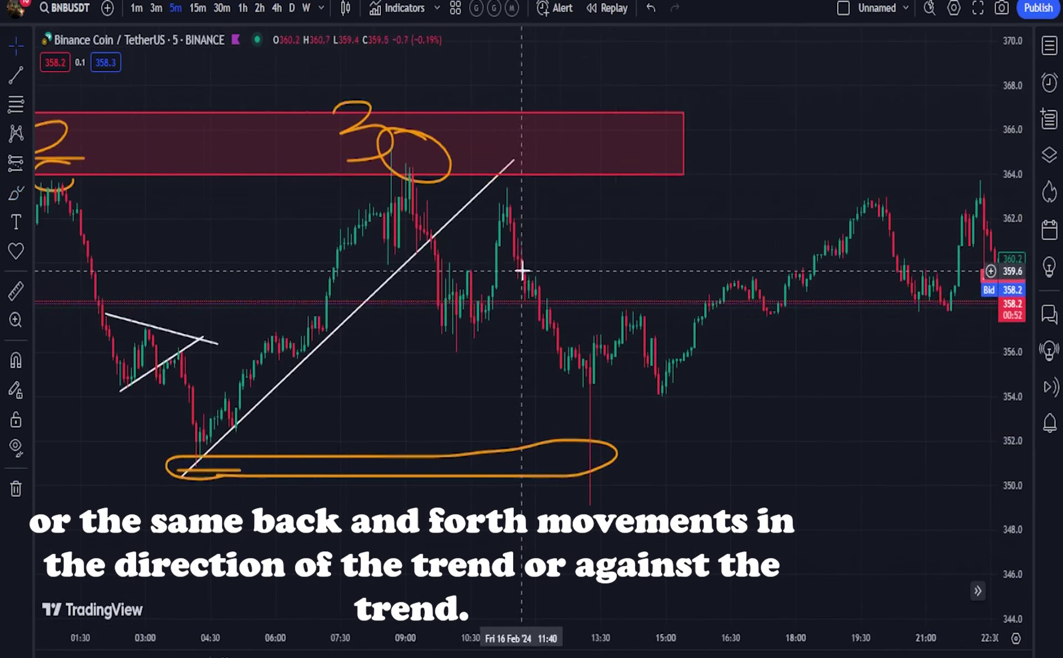
{"action": "scroll", "coordinate": [742, 247], "scroll_direction": "up", "scroll_amount": 5}
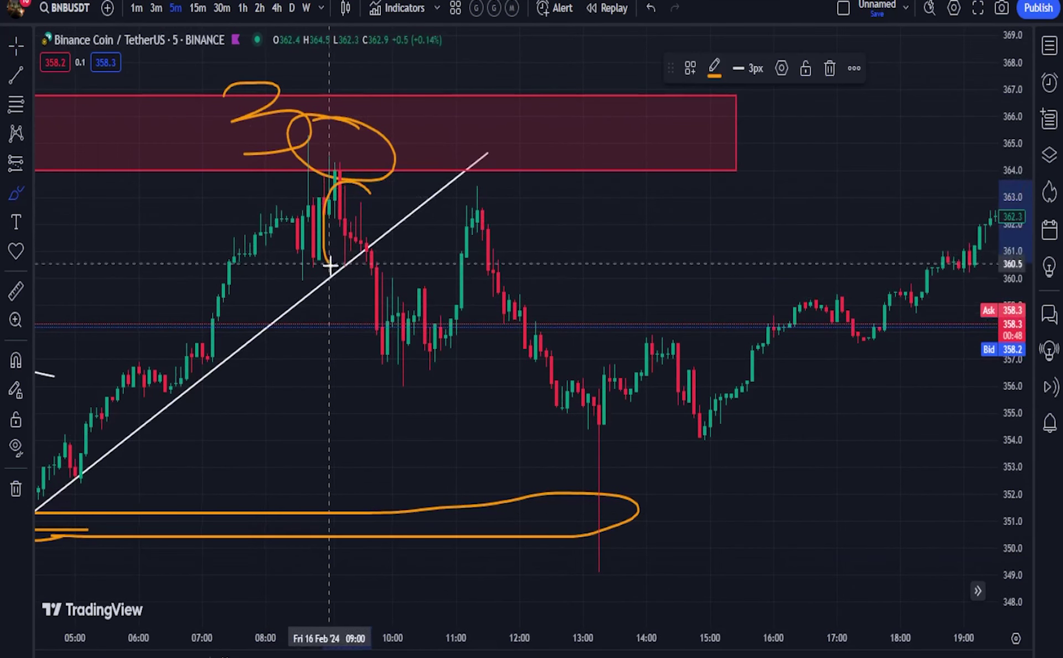
{"action": "left_click_drag", "start_coordinate": [370, 275], "coordinate": [370, 193]}
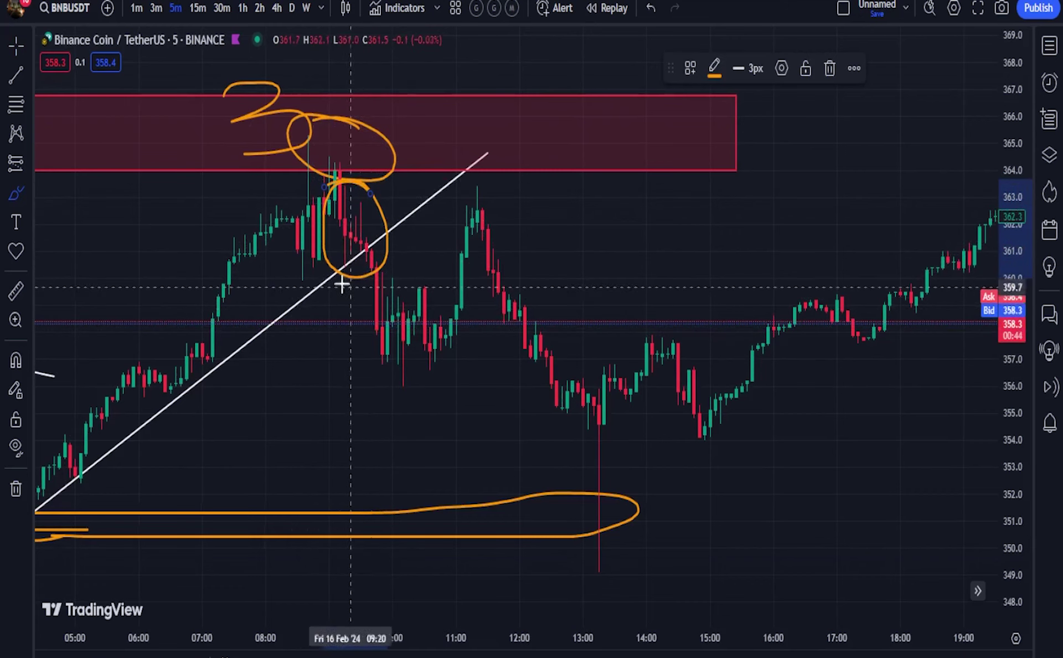
Handwrite "Pullba" with the brush beside the 11:30 high and circle that high.
{"action": "left_click_drag", "start_coordinate": [521, 222], "coordinate": [508, 179]}
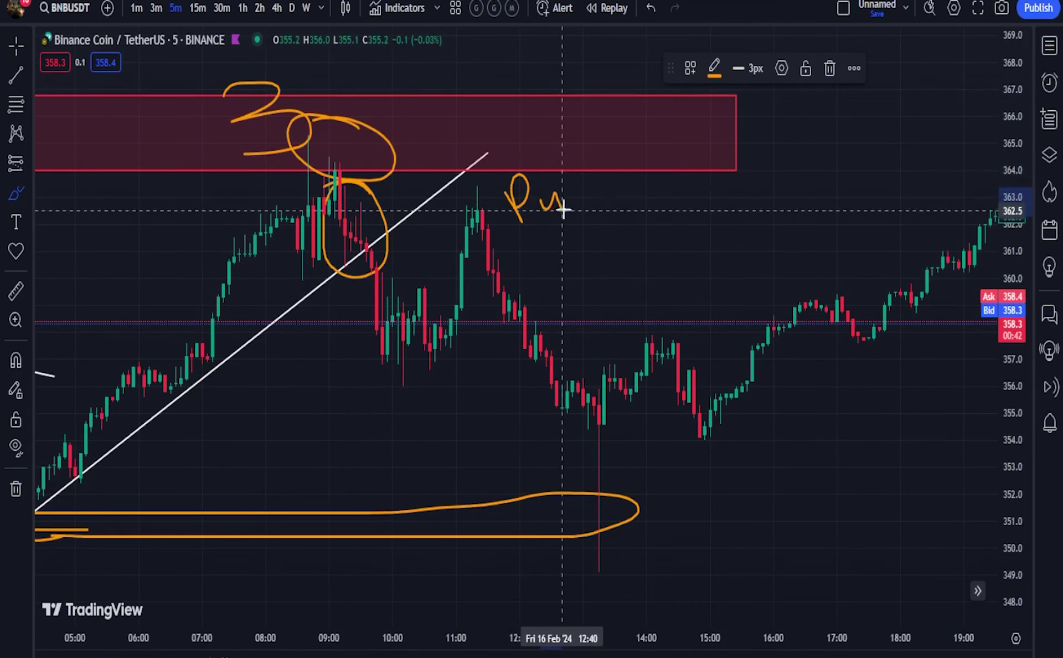
{"action": "left_click_drag", "start_coordinate": [619, 185], "coordinate": [626, 163]}
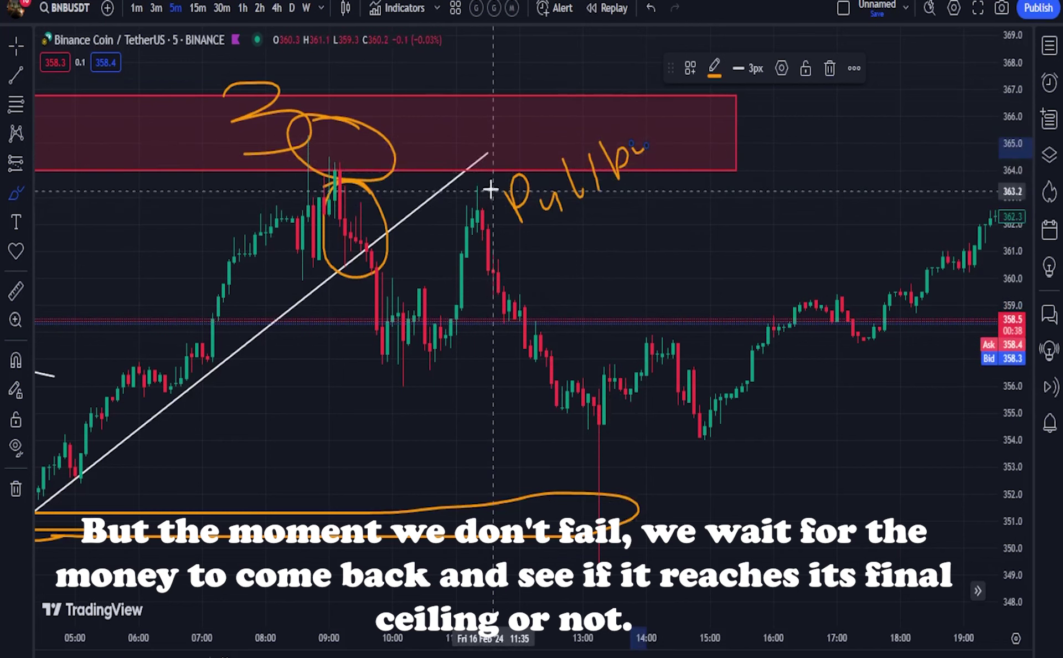
{"action": "left_click_drag", "start_coordinate": [492, 235], "coordinate": [490, 186]}
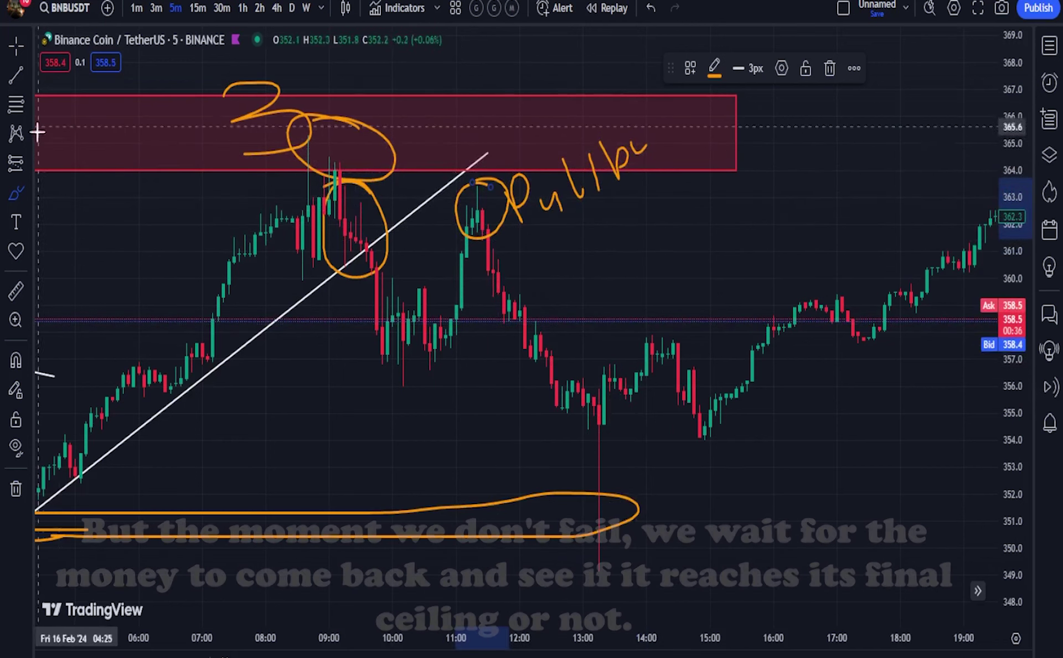
Place a short position at the circled 11:30 high with entry at 361.8, stop at 364.6 and target at 350.2.
{"action": "left_click", "coordinate": [29, 161]}
{"action": "left_click", "coordinate": [83, 218]}
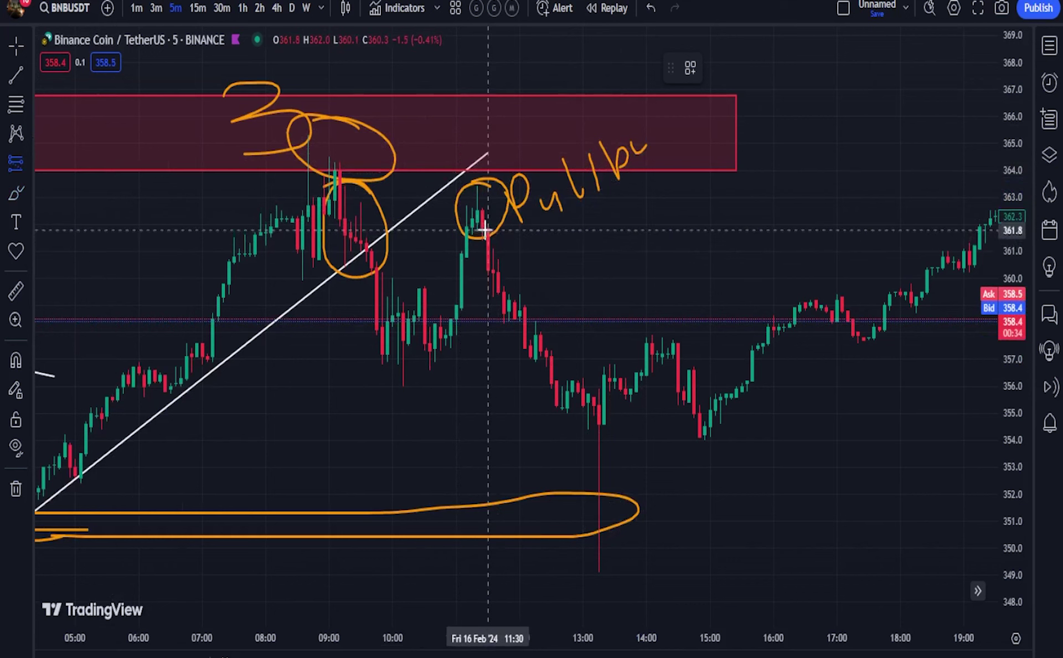
{"action": "left_click", "coordinate": [487, 229]}
{"action": "mouse_move", "coordinate": [490, 158]}
{"action": "left_mouse_down"}
{"action": "mouse_move", "coordinate": [489, 177]}
{"action": "mouse_move", "coordinate": [482, 153]}
{"action": "left_mouse_up"}
{"action": "left_click_drag", "start_coordinate": [488, 316], "coordinate": [499, 543]}
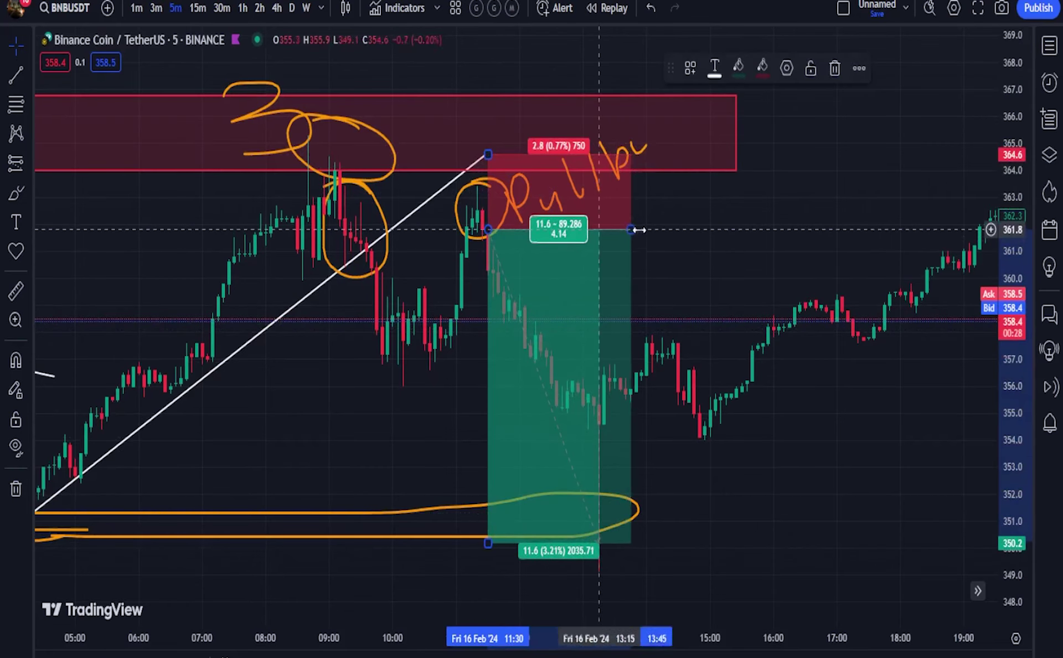
Extend the right edge of the short position to about 14:40 on 16 February.
{"action": "left_click_drag", "start_coordinate": [634, 230], "coordinate": [692, 230]}
{"action": "left_click_drag", "start_coordinate": [786, 368], "coordinate": [785, 278]}
{"action": "scroll", "coordinate": [785, 277], "scroll_direction": "down", "scroll_amount": 4}
{"action": "left_click_drag", "start_coordinate": [582, 307], "coordinate": [716, 405]}
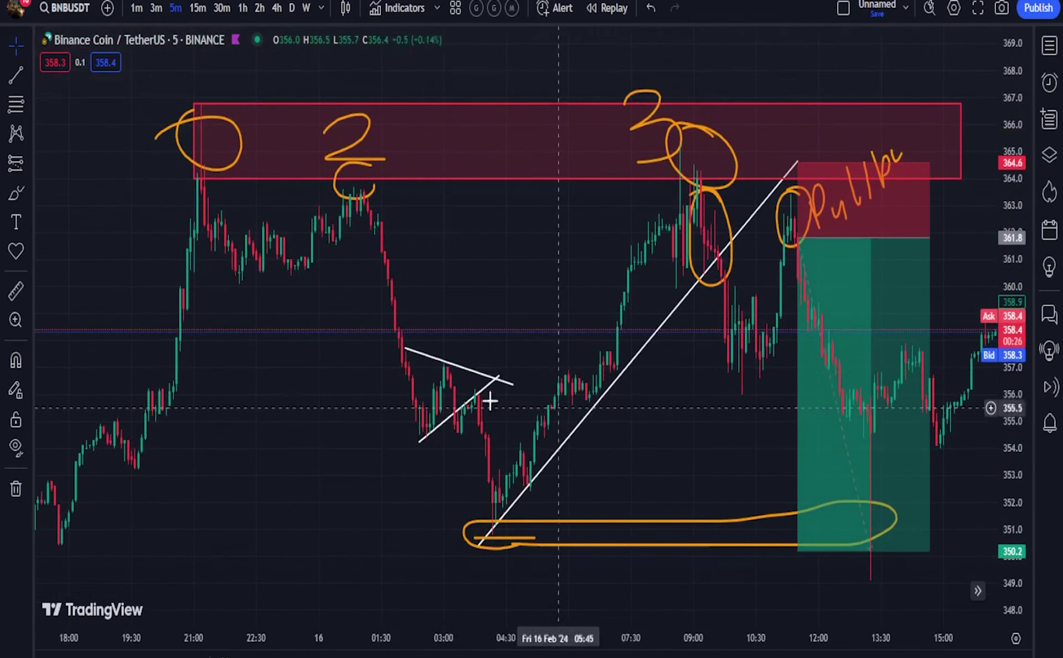
Draw two falling trend lines around the pullback after the 14 February 21:20 high, from about 345 to 338.4 and 340.8 to 337.
{"action": "left_click_drag", "start_coordinate": [438, 372], "coordinate": [767, 265]}
{"action": "left_click_drag", "start_coordinate": [569, 417], "coordinate": [889, 401]}
{"action": "scroll", "coordinate": [890, 401], "scroll_direction": "up", "scroll_amount": 3}
{"action": "left_click_drag", "start_coordinate": [575, 328], "coordinate": [884, 347]}
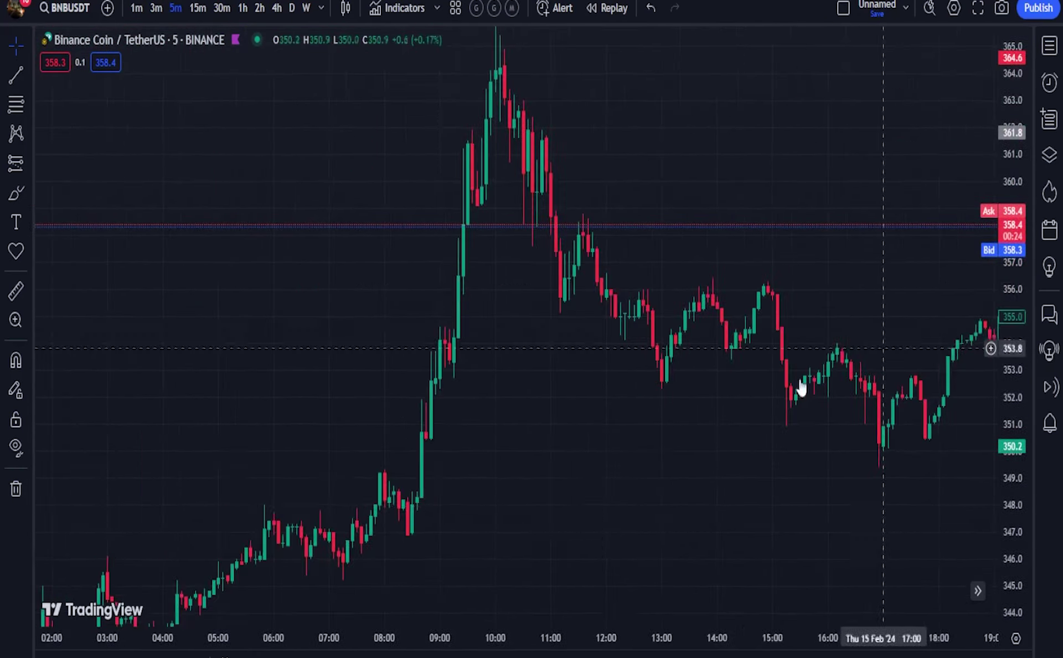
{"action": "scroll", "coordinate": [801, 388], "scroll_direction": "left", "scroll_amount": 15}
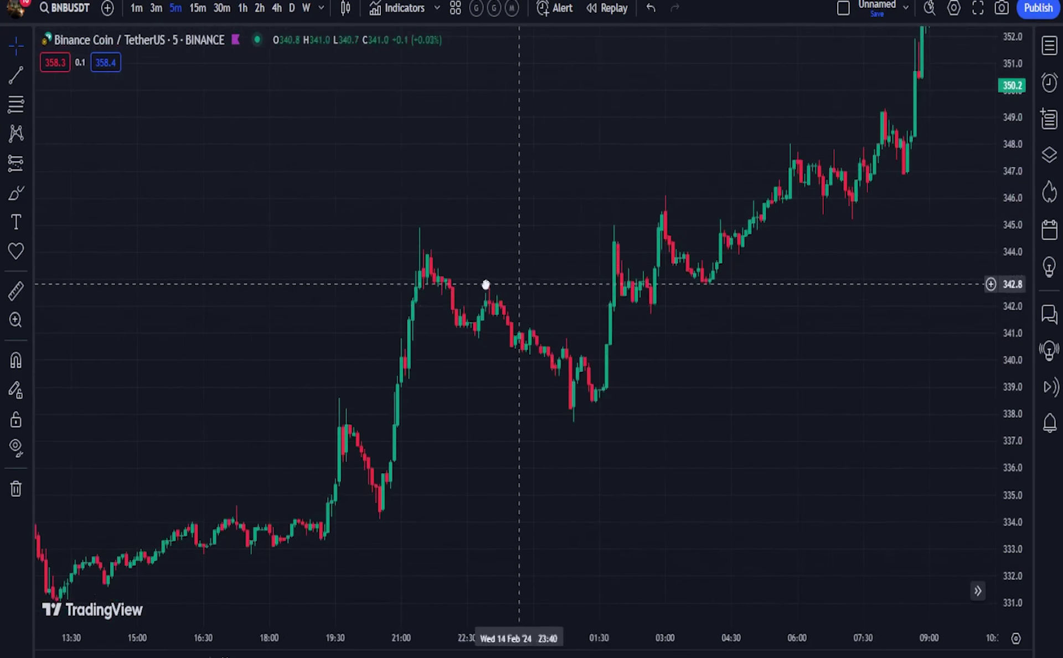
{"action": "left_click_drag", "start_coordinate": [485, 284], "coordinate": [410, 278]}
{"action": "key", "text": "alt+t"}
{"action": "left_click_drag", "start_coordinate": [343, 217], "coordinate": [568, 397]}
{"action": "key", "text": "alt+t"}
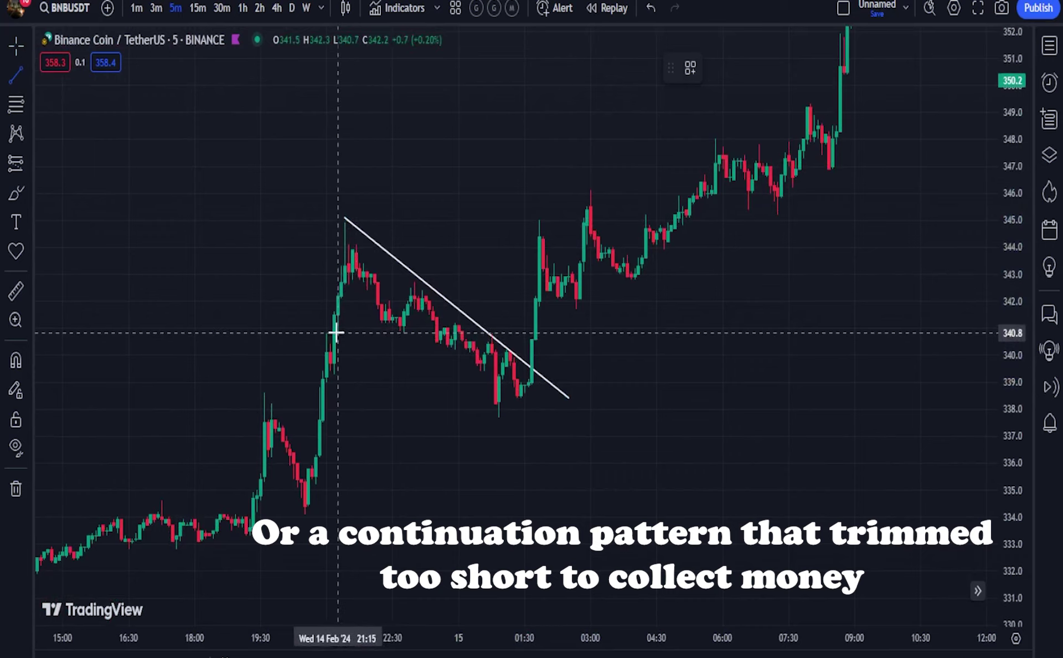
{"action": "left_click", "coordinate": [337, 333]}
{"action": "left_click", "coordinate": [539, 435]}
Draw a flagpole line from 333.0 up to 344.2 before the falling channel and a breakout line from 339.2 to about 348 after it.
{"action": "left_click_drag", "start_coordinate": [636, 340], "coordinate": [640, 311]}
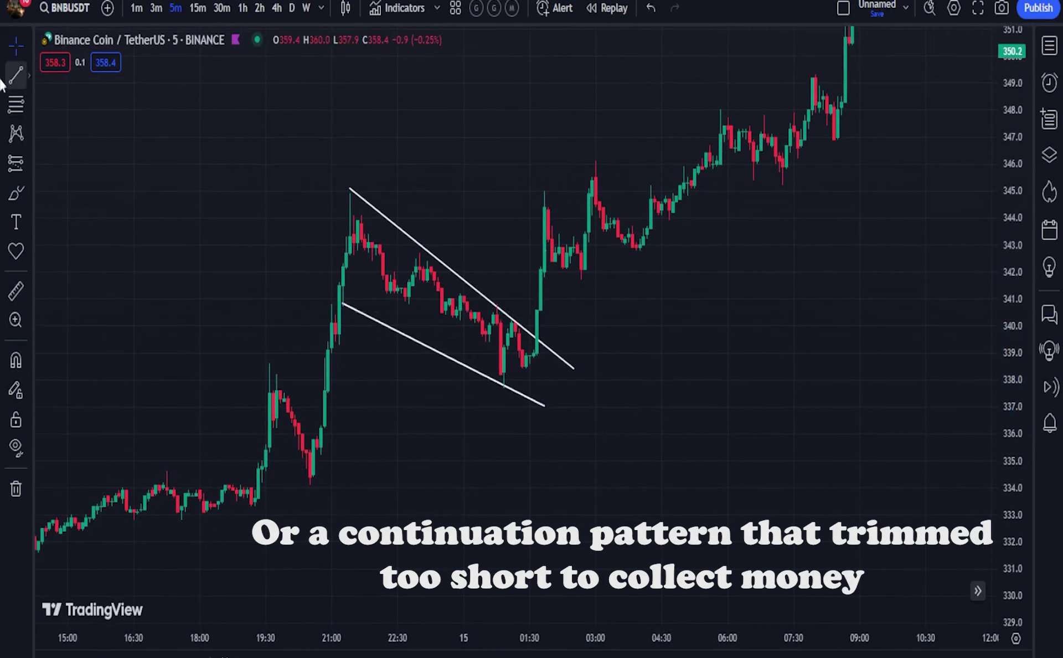
{"action": "left_click_drag", "start_coordinate": [294, 515], "coordinate": [345, 214]}
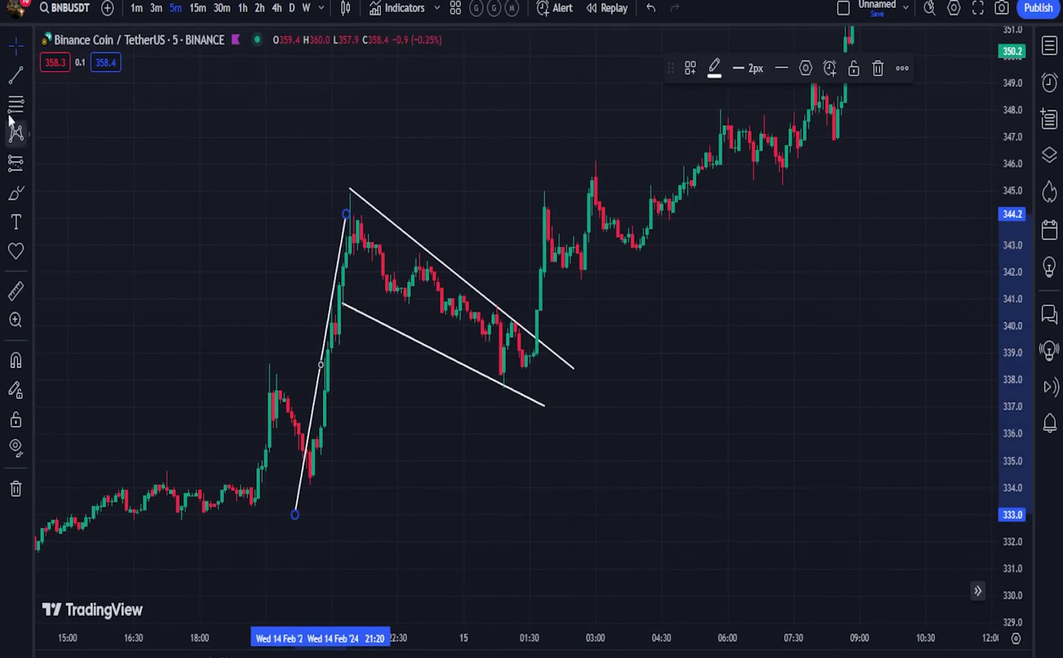
{"action": "key", "text": "alt+t"}
{"action": "left_click_drag", "start_coordinate": [555, 314], "coordinate": [657, 126]}
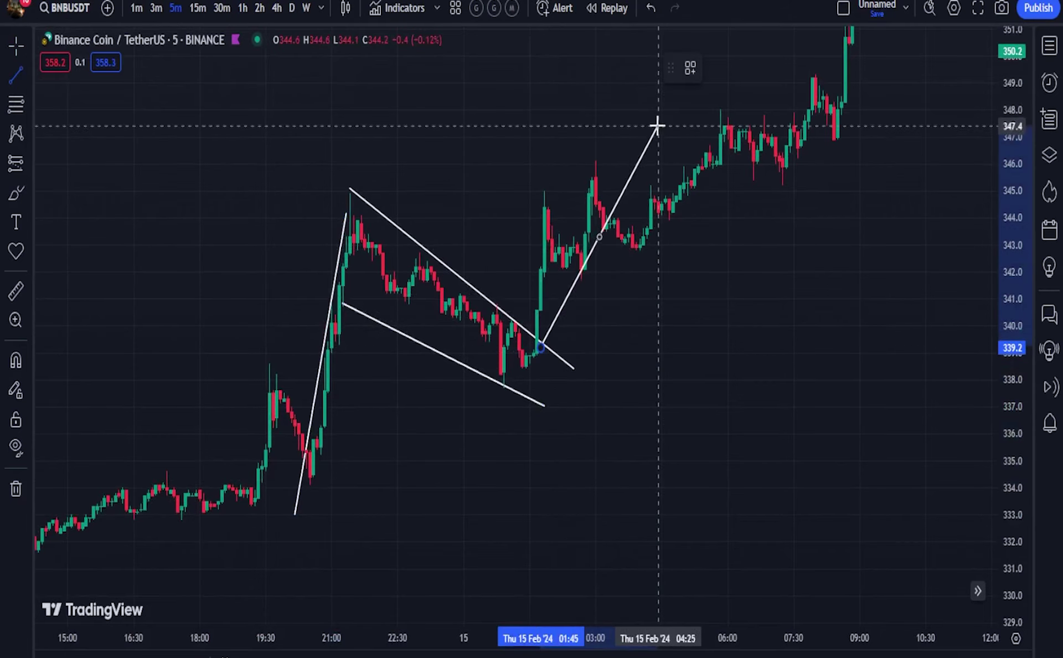
{"action": "left_click", "coordinate": [662, 110]}
Draw the range's lower trend line from 324.7 at 14:30 on 12 February to about 325 at 09:40 on 13 February.
{"action": "left_click_drag", "start_coordinate": [767, 202], "coordinate": [620, 382]}
{"action": "scroll", "coordinate": [505, 339], "scroll_direction": "down", "scroll_amount": 4}
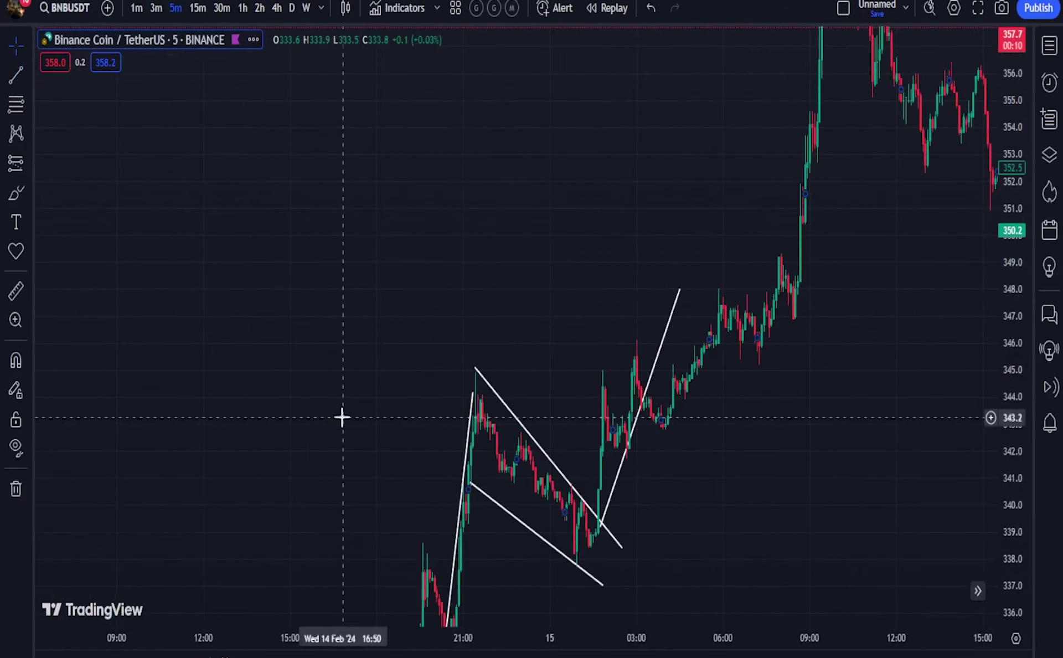
{"action": "left_click_drag", "start_coordinate": [176, 556], "coordinate": [757, 121]}
{"action": "left_click_drag", "start_coordinate": [536, 415], "coordinate": [771, 291]}
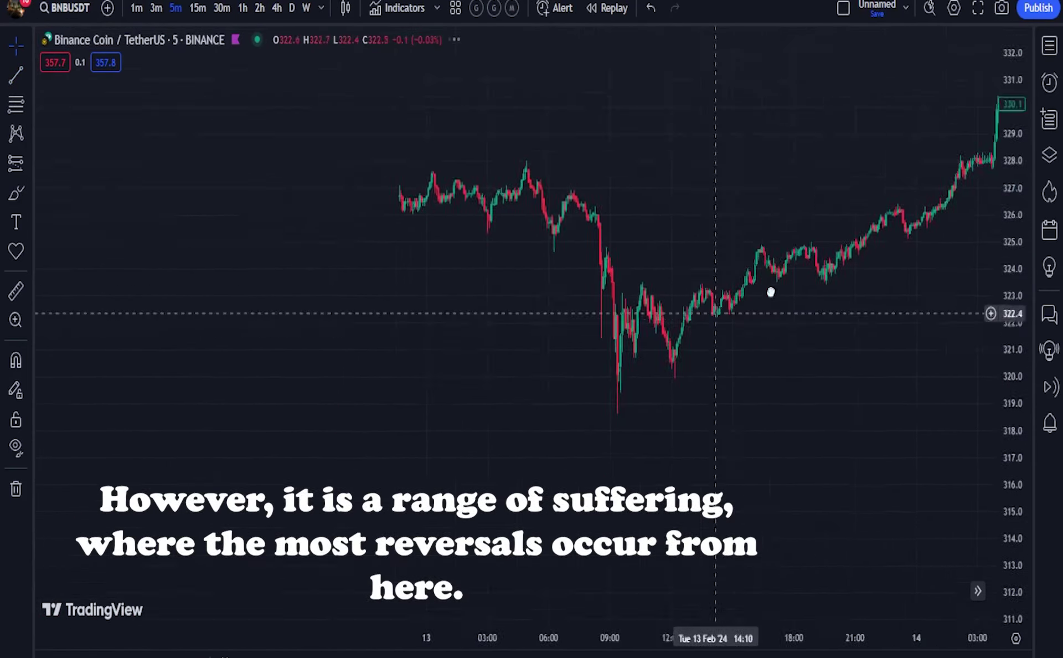
{"action": "left_click_drag", "start_coordinate": [629, 273], "coordinate": [688, 363]}
{"action": "left_click_drag", "start_coordinate": [534, 320], "coordinate": [653, 325]}
{"action": "scroll", "coordinate": [653, 325], "scroll_direction": "up", "scroll_amount": 2}
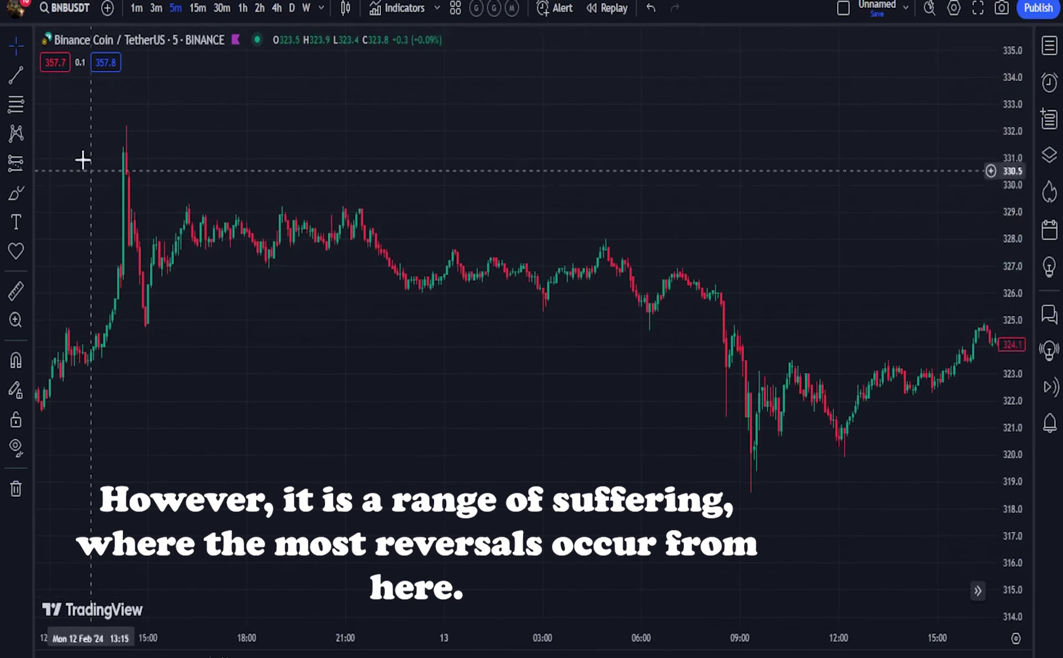
{"action": "left_click", "coordinate": [131, 328]}
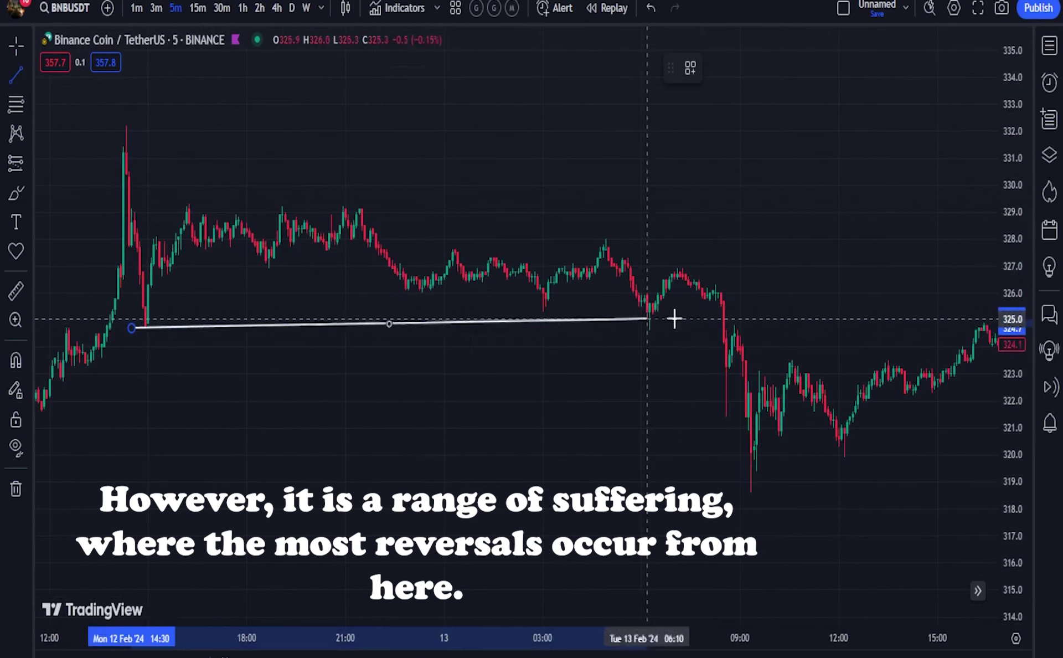
{"action": "left_click", "coordinate": [762, 320]}
Draw the range's upper trend line at about 329.5 from 14:20 on 12 February to 09:00 on 13 February.
{"action": "left_click", "coordinate": [15, 75]}
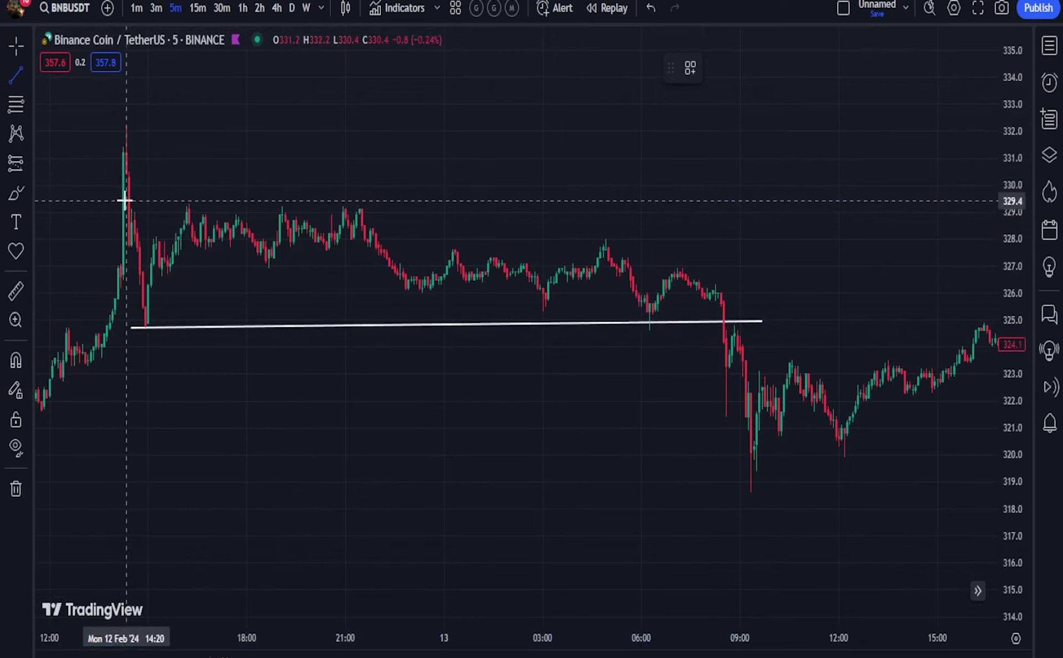
{"action": "left_click", "coordinate": [125, 200]}
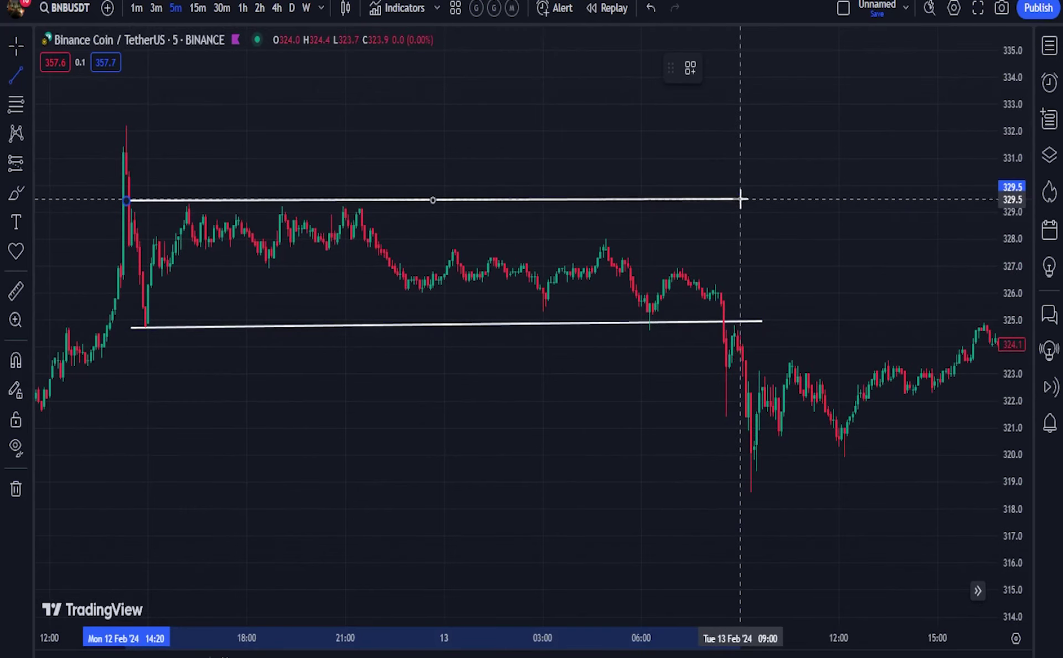
{"action": "left_click", "coordinate": [740, 198]}
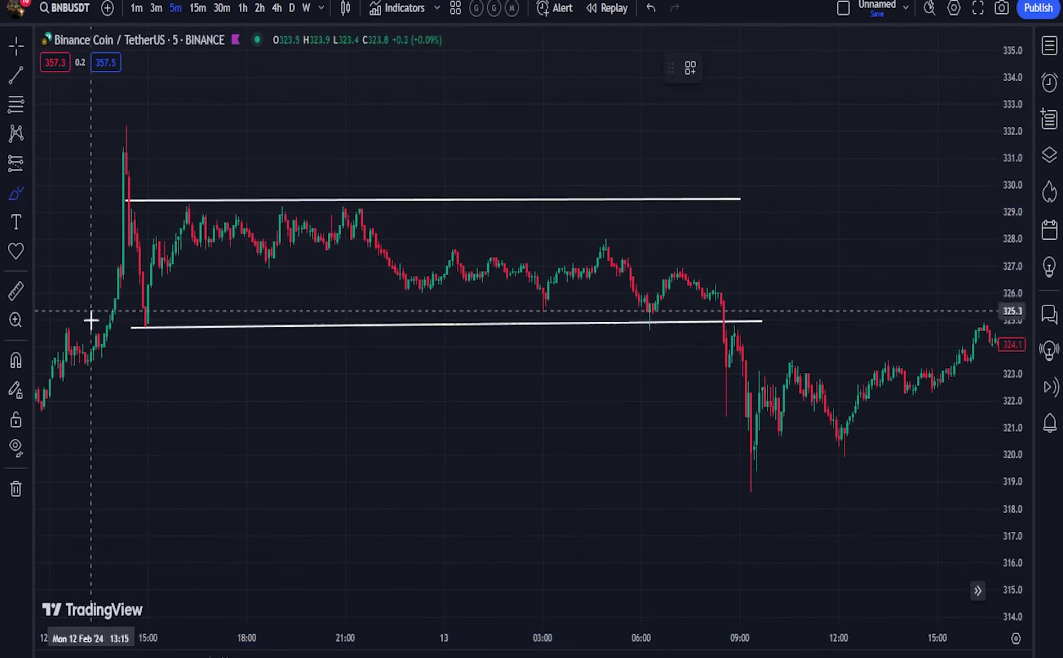
Brush a rising curve from about 319 to 331 beside the 12 February rally, then a wavy line through the range between the two lines.
{"action": "scroll", "coordinate": [90, 320], "scroll_direction": "down", "scroll_amount": 3}
{"action": "left_click_drag", "start_coordinate": [275, 487], "coordinate": [384, 160]}
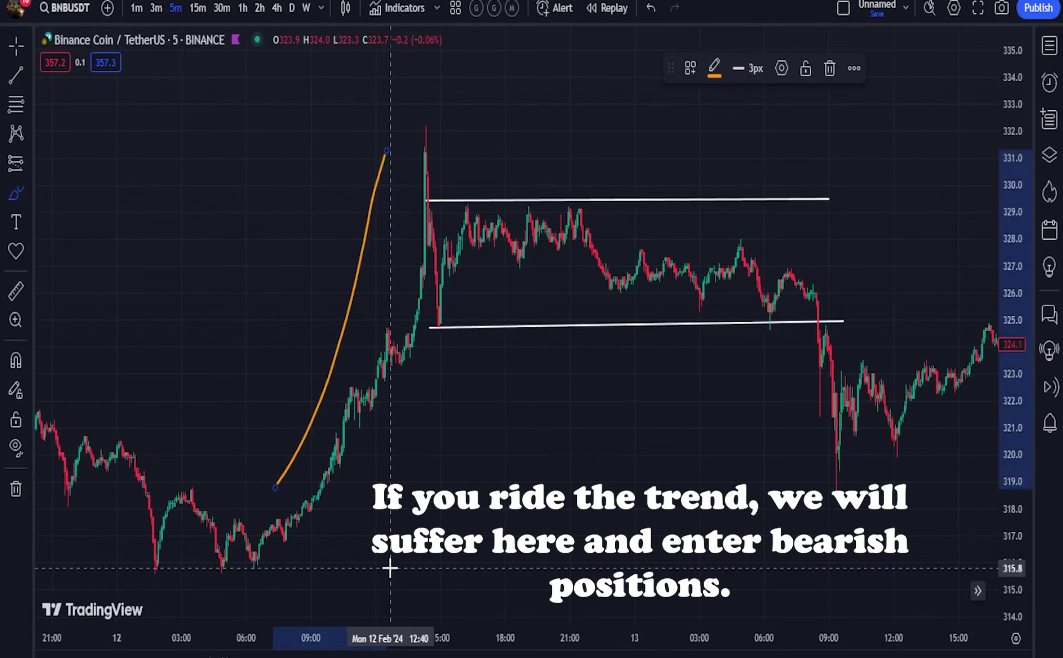
{"action": "scroll", "coordinate": [390, 567], "scroll_direction": "up", "scroll_amount": 2}
{"action": "mouse_move", "coordinate": [323, 204]}
{"action": "left_mouse_down"}
{"action": "mouse_move", "coordinate": [339, 290]}
{"action": "mouse_move", "coordinate": [412, 229]}
{"action": "mouse_move", "coordinate": [509, 263]}
{"action": "left_mouse_up"}
{"action": "scroll", "coordinate": [487, 262], "scroll_direction": "up", "scroll_amount": 3}
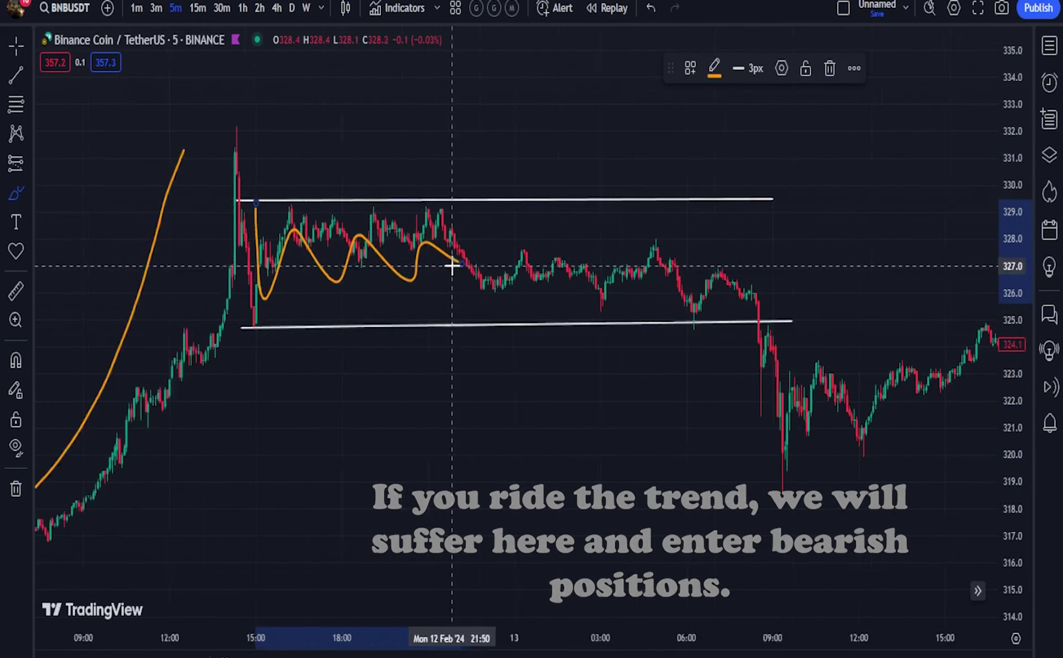
{"action": "left_click_drag", "start_coordinate": [352, 262], "coordinate": [450, 278]}
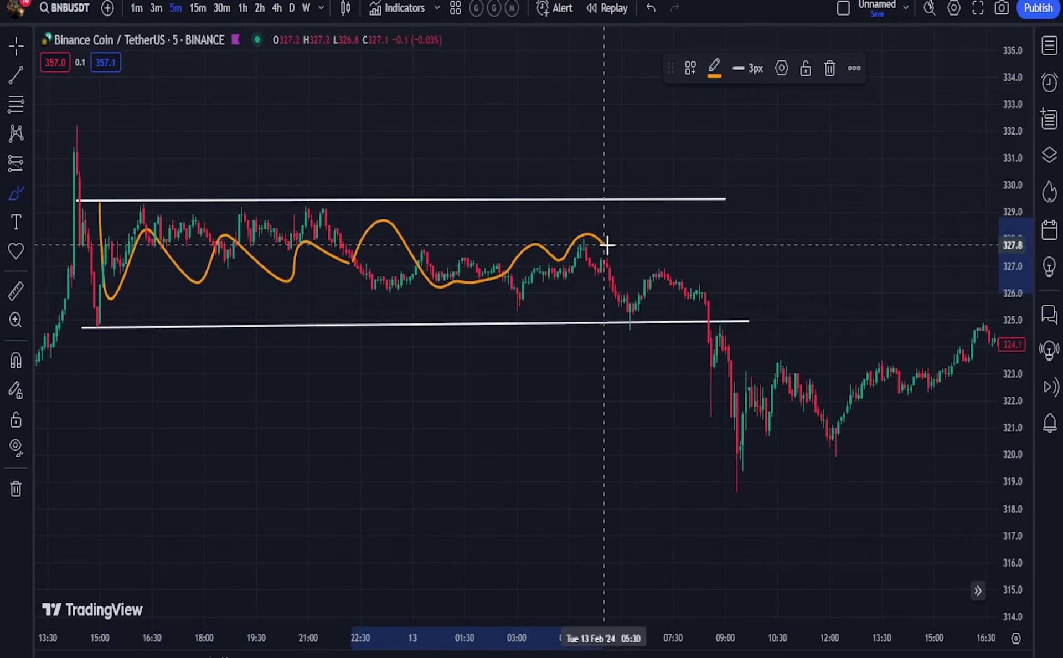
{"action": "left_click_drag", "start_coordinate": [650, 241], "coordinate": [650, 240]}
Handwrite large letters with the brush just above the range's upper line.
{"action": "mouse_move", "coordinate": [373, 123]}
{"action": "left_mouse_down"}
{"action": "mouse_move", "coordinate": [399, 195]}
{"action": "mouse_move", "coordinate": [447, 192]}
{"action": "left_mouse_up"}
{"action": "left_click_drag", "start_coordinate": [403, 92], "coordinate": [408, 100]}
{"action": "left_click_drag", "start_coordinate": [453, 136], "coordinate": [479, 171]}
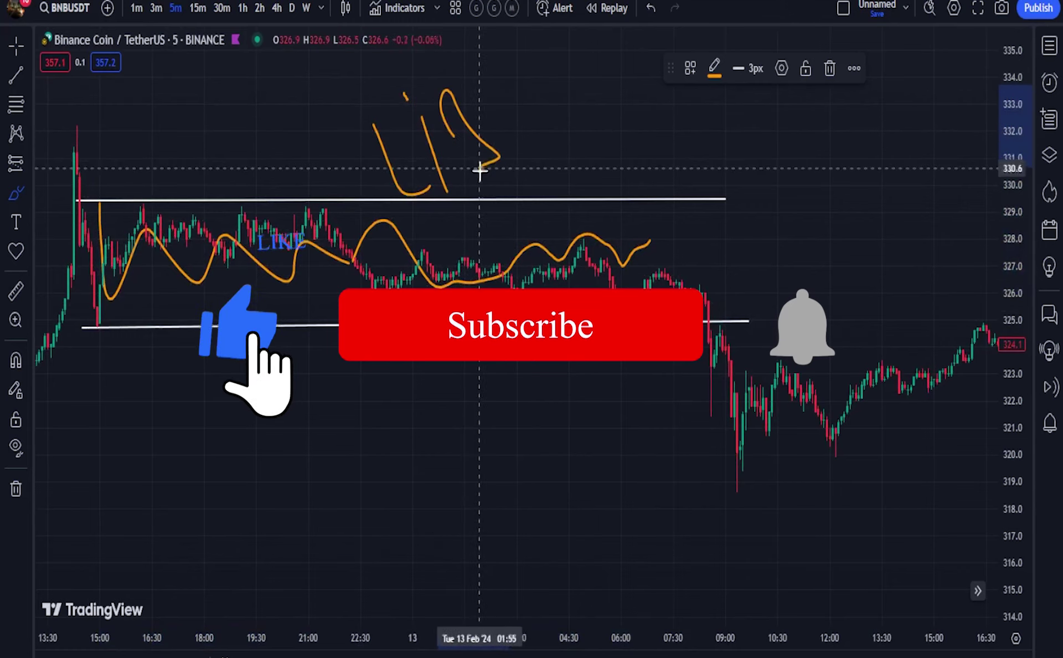
Circle the retest of the range's lower line near 09:00 on 13 February and brush a falling stroke from there to about 319.
{"action": "left_click", "coordinate": [20, 44]}
{"action": "left_click_drag", "start_coordinate": [455, 424], "coordinate": [313, 346]}
{"action": "scroll", "coordinate": [287, 334], "scroll_direction": "down", "scroll_amount": 3}
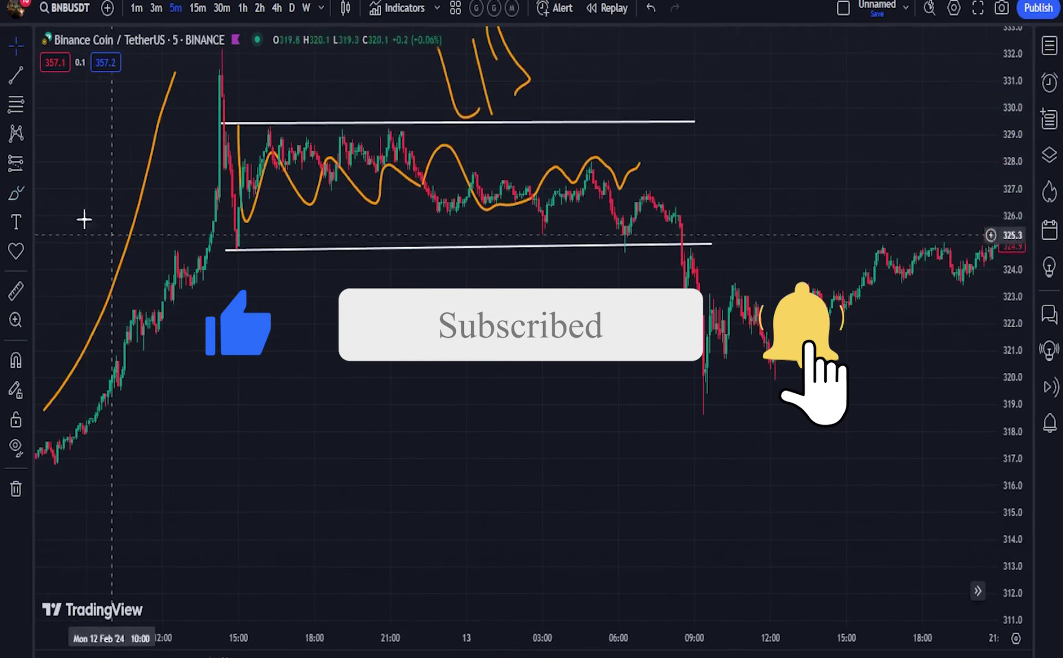
{"action": "left_click", "coordinate": [17, 193]}
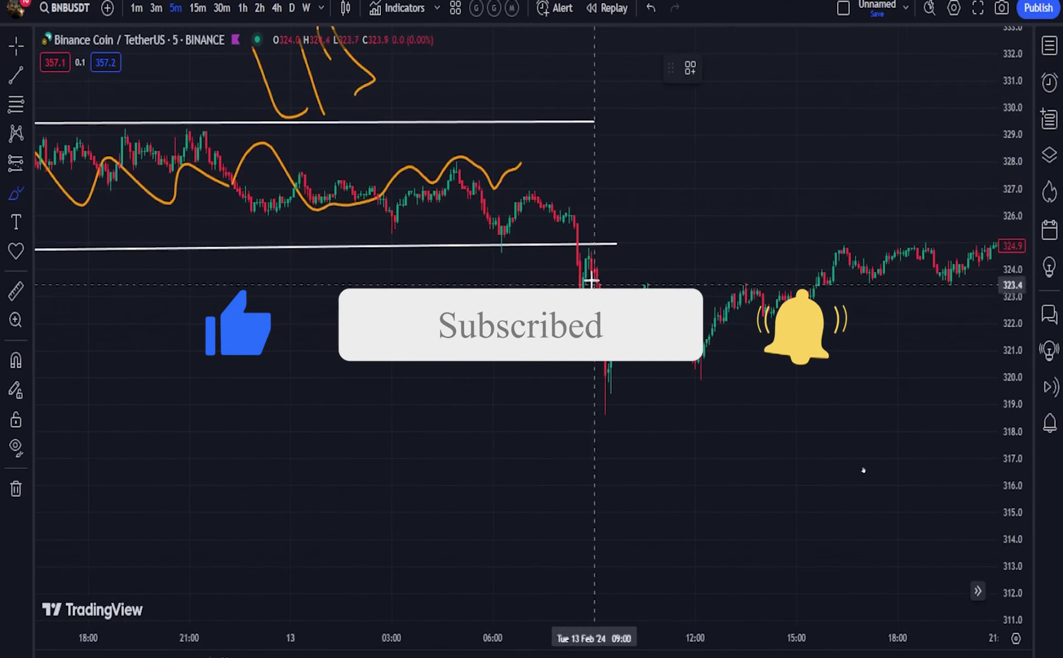
{"action": "left_click_drag", "start_coordinate": [604, 237], "coordinate": [565, 234]}
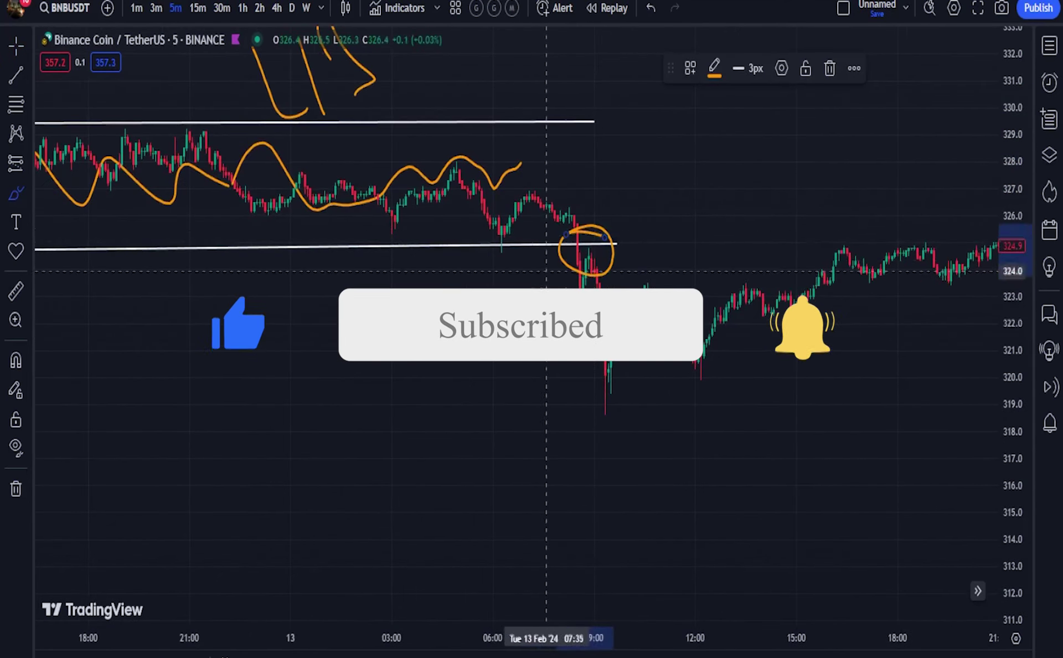
{"action": "left_click_drag", "start_coordinate": [582, 290], "coordinate": [617, 409]}
{"action": "key", "text": "alt+t"}
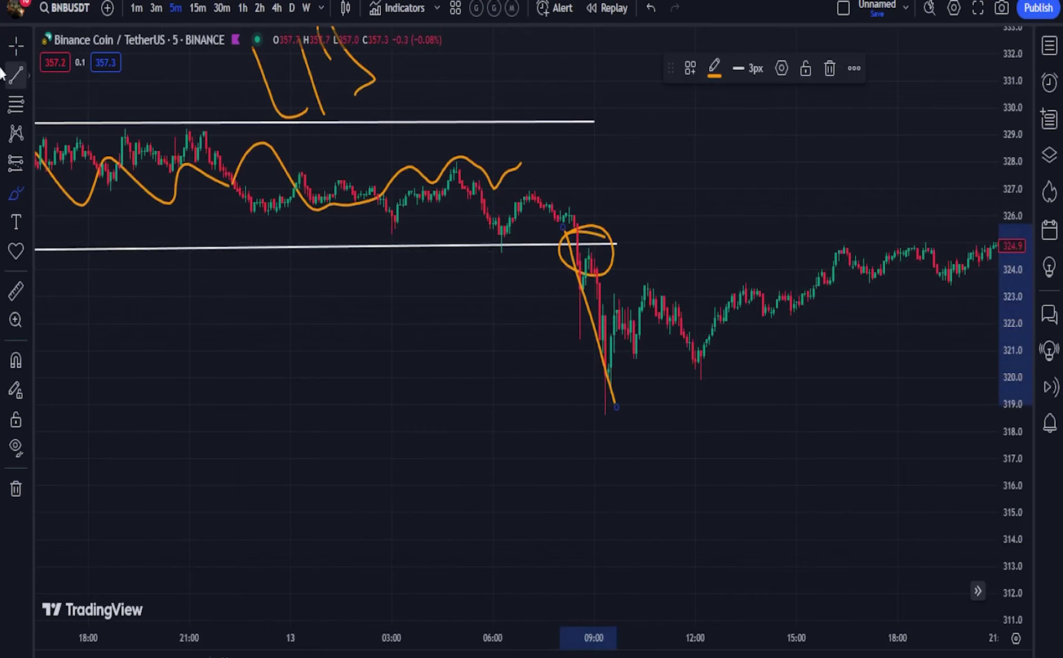
Brush a long rising stroke from about 319.4 after the 13 February low up to about 330.
{"action": "left_click", "coordinate": [16, 44]}
{"action": "scroll", "coordinate": [636, 310], "scroll_direction": "down", "scroll_amount": 3}
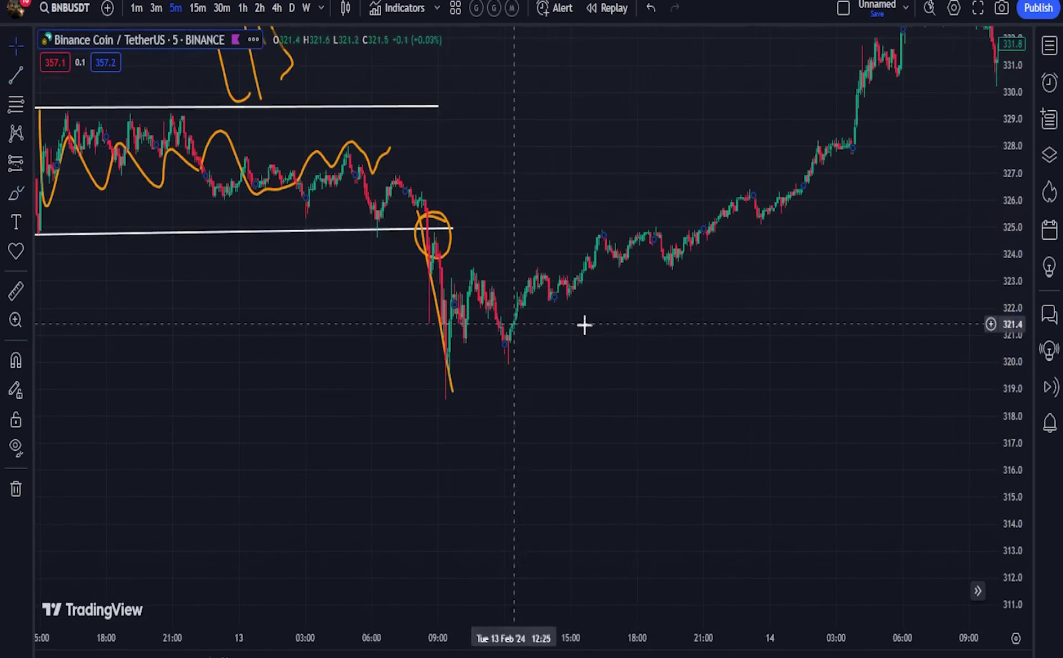
{"action": "left_click", "coordinate": [16, 192]}
{"action": "left_click_drag", "start_coordinate": [451, 405], "coordinate": [729, 120]}
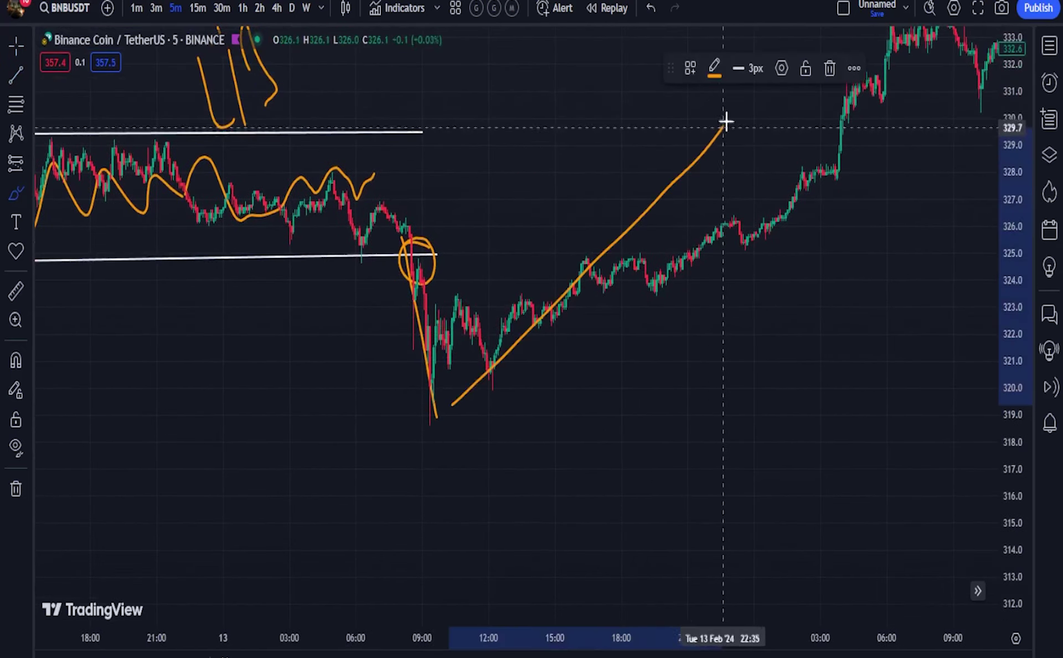
{"action": "scroll", "coordinate": [72, 245], "scroll_direction": "up", "scroll_amount": 2}
Draw a rising trend line under the lows from 318.6 at 09:15 to 323.5 at 20:25 on 13 February.
{"action": "key", "text": "alt+t"}
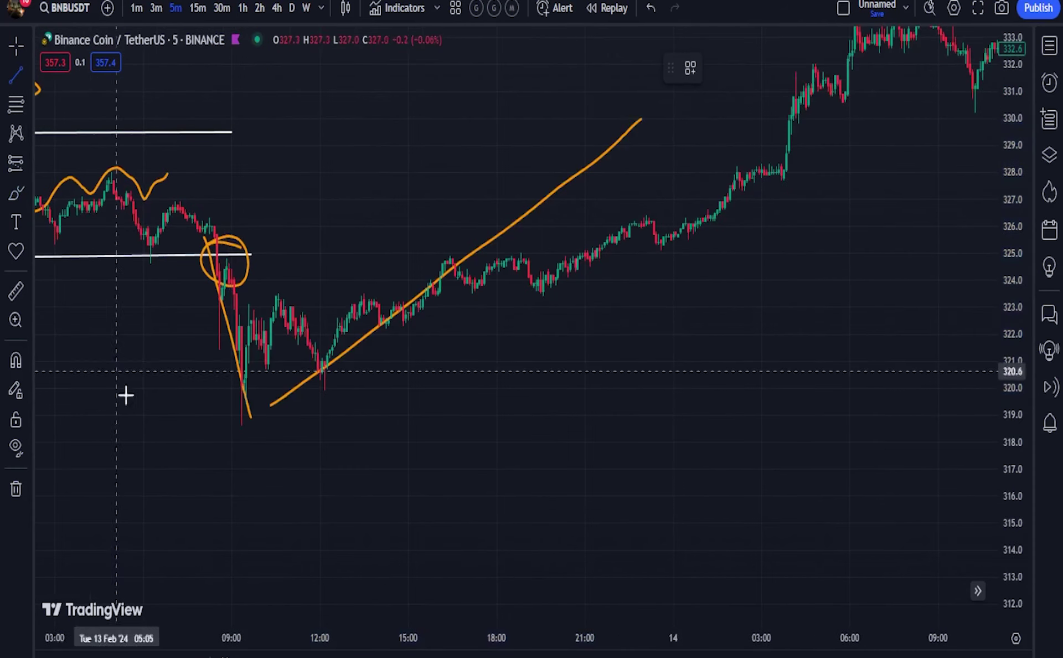
{"action": "left_click", "coordinate": [238, 425]}
{"action": "left_click", "coordinate": [568, 294]}
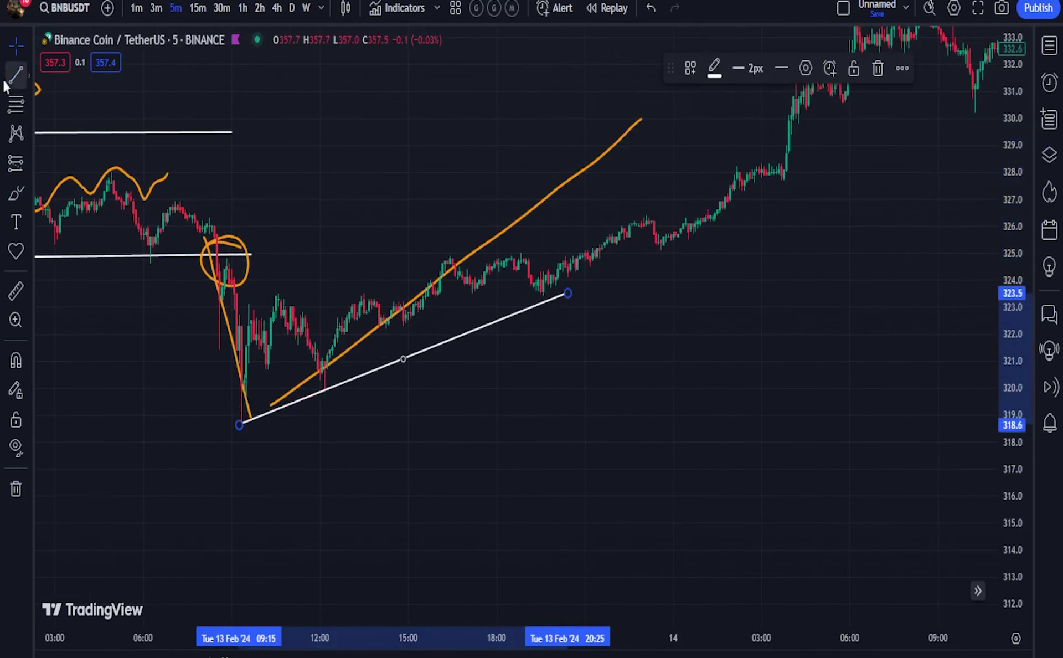